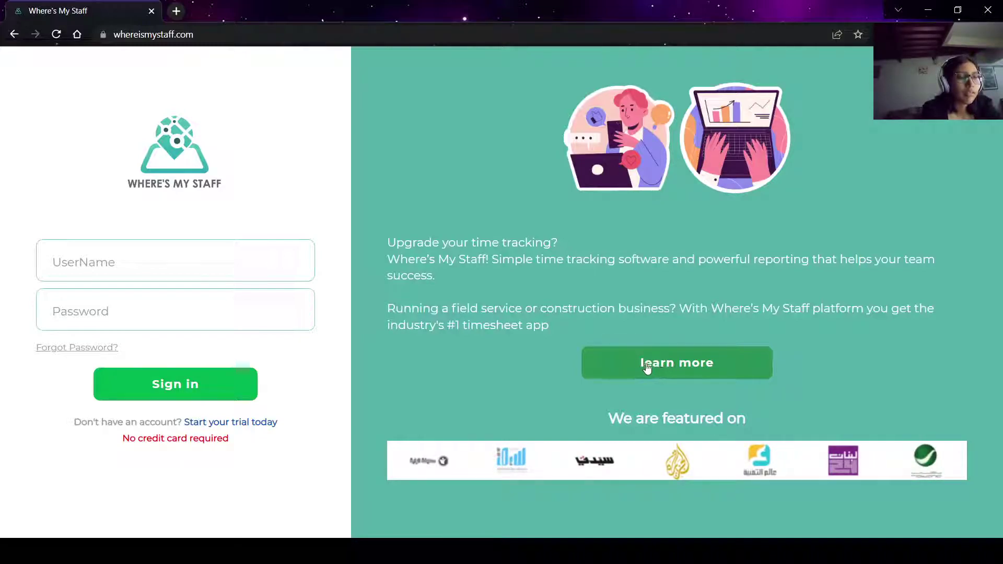
Open the 'Attendance for Success' home page from Learn more and browse its tracking features.
click(694, 366)
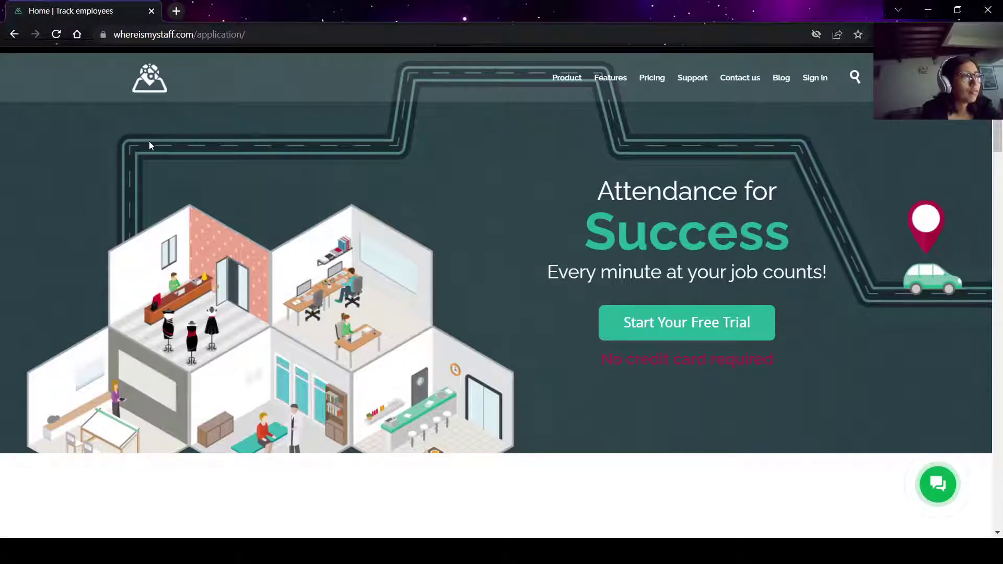
scroll(453, 229, down, 4)
scroll(453, 234, down, 4)
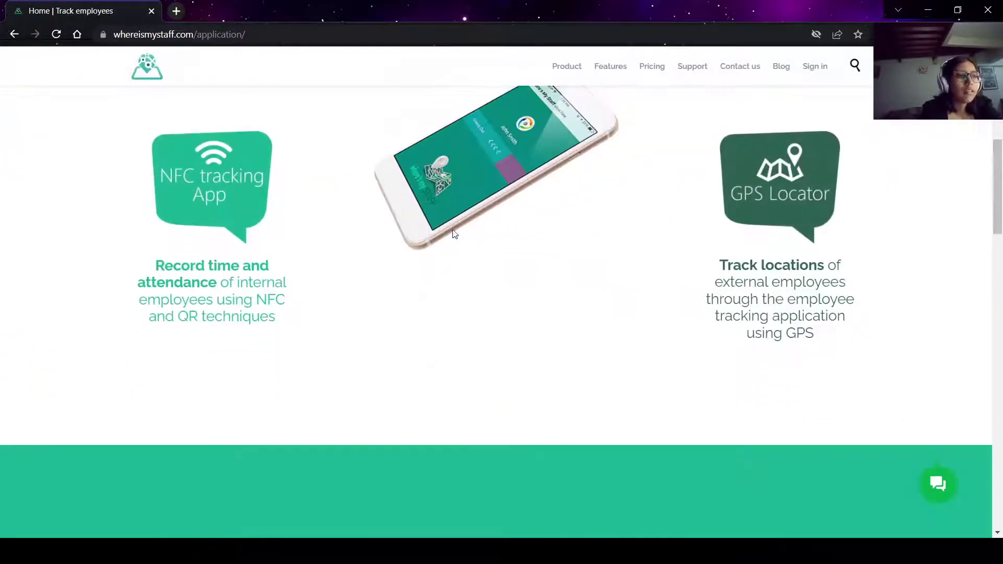
scroll(453, 234, up, 5)
scroll(454, 234, up, 3)
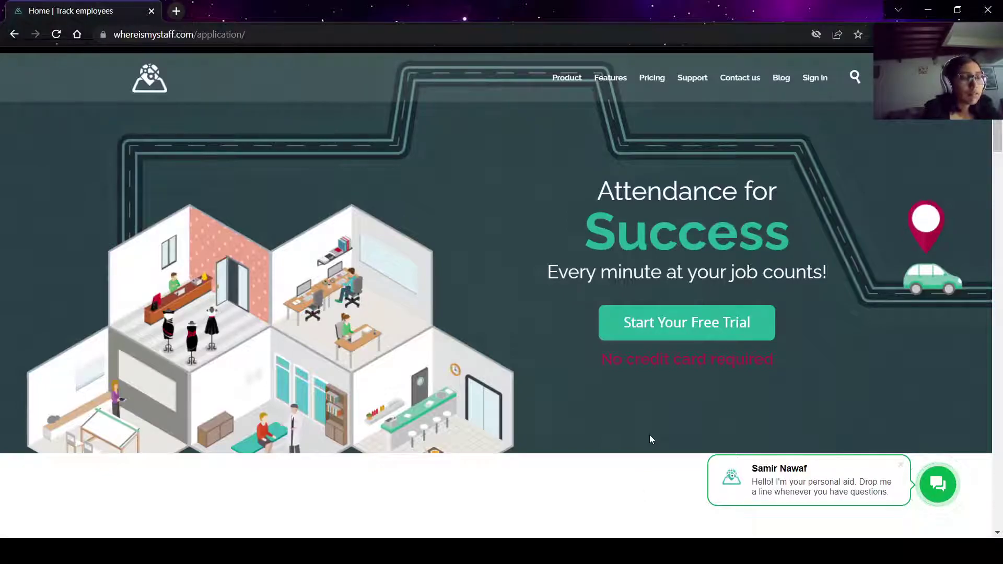
Close the chat greeting bubble and reach the '3 ways to track employees' and '10+ Features' sections.
scroll(650, 438, down, 7)
scroll(651, 439, up, 7)
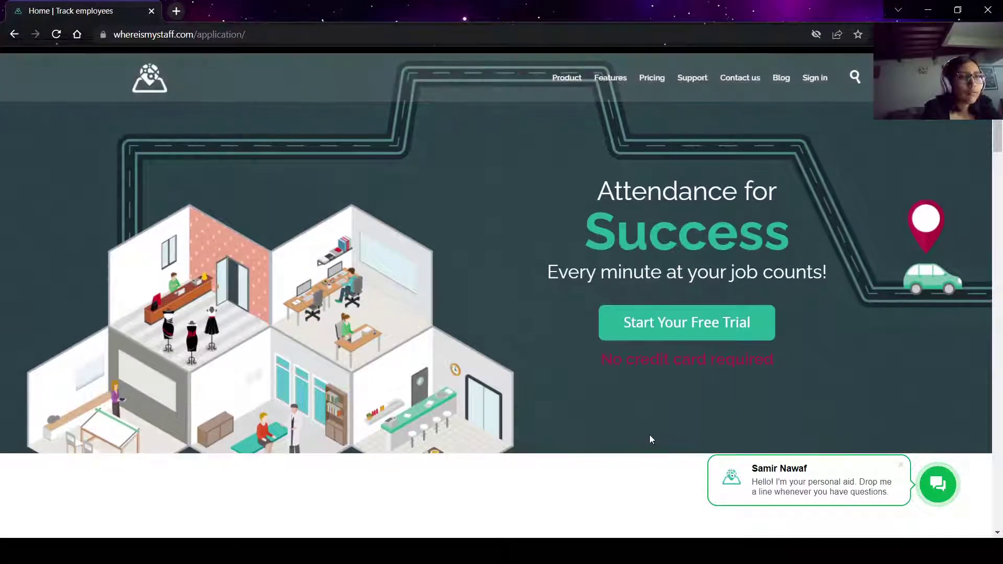
scroll(642, 454, down, 6)
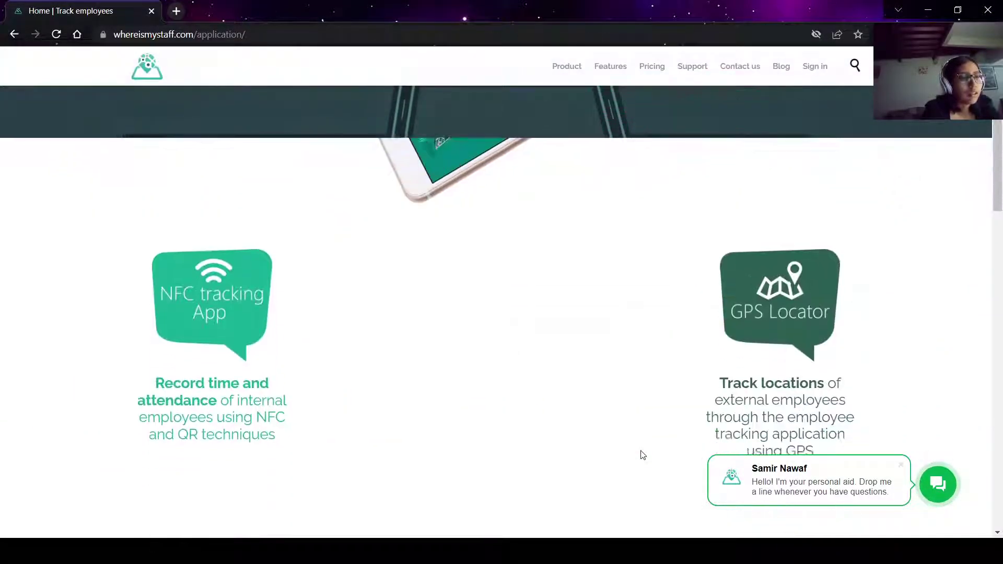
scroll(642, 454, down, 1)
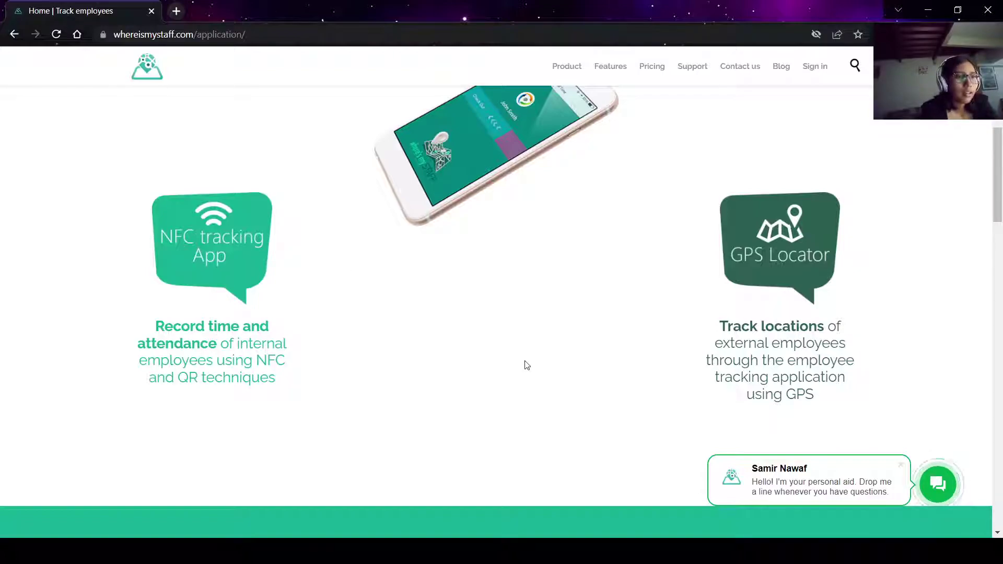
scroll(526, 365, down, 1)
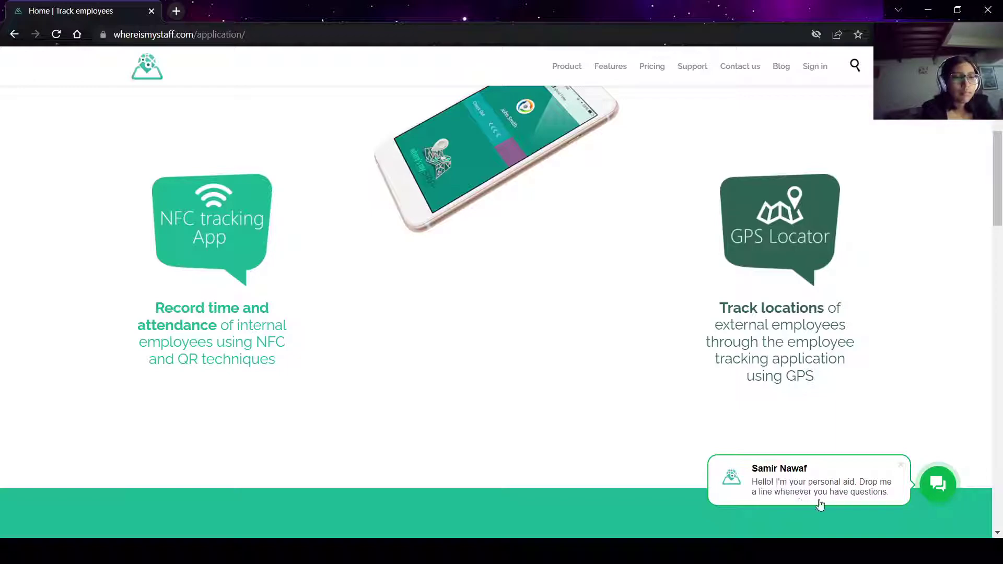
click(901, 465)
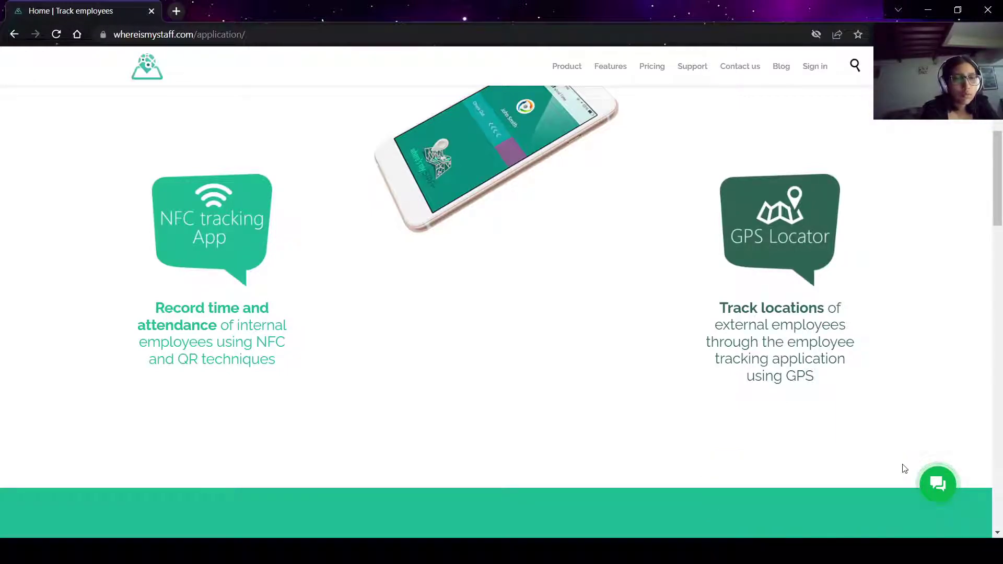
scroll(742, 411, down, 2)
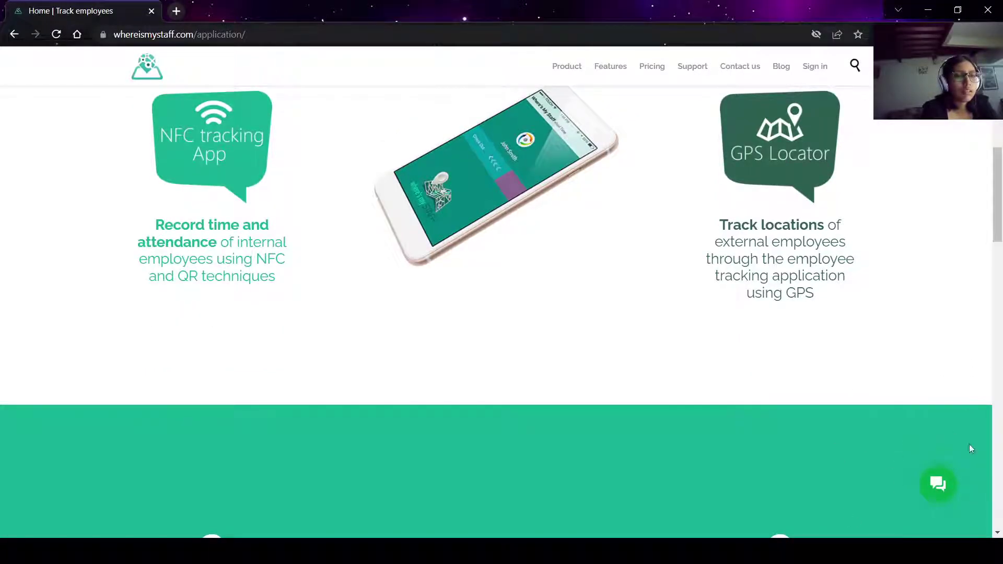
scroll(776, 400, down, 5)
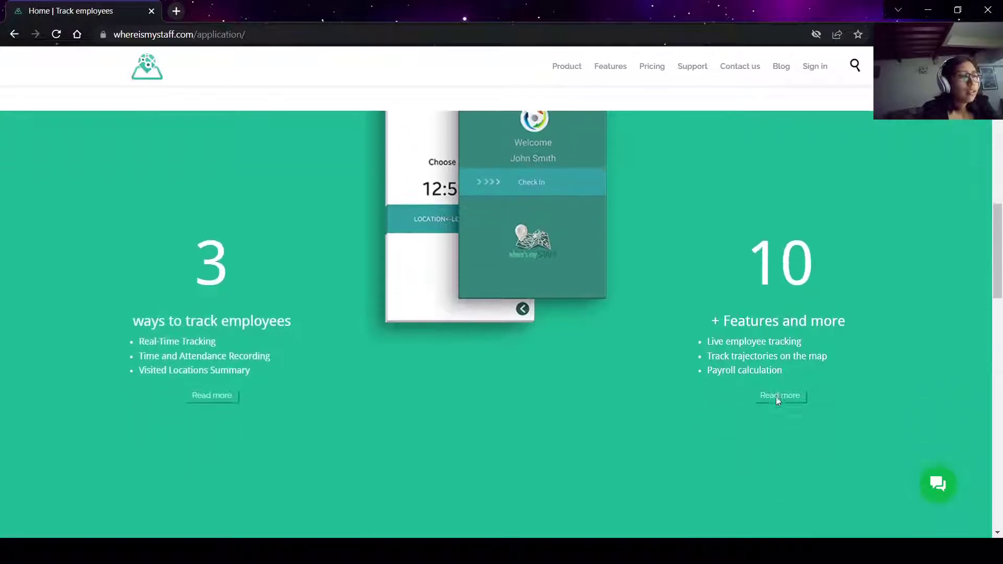
scroll(643, 418, down, 1)
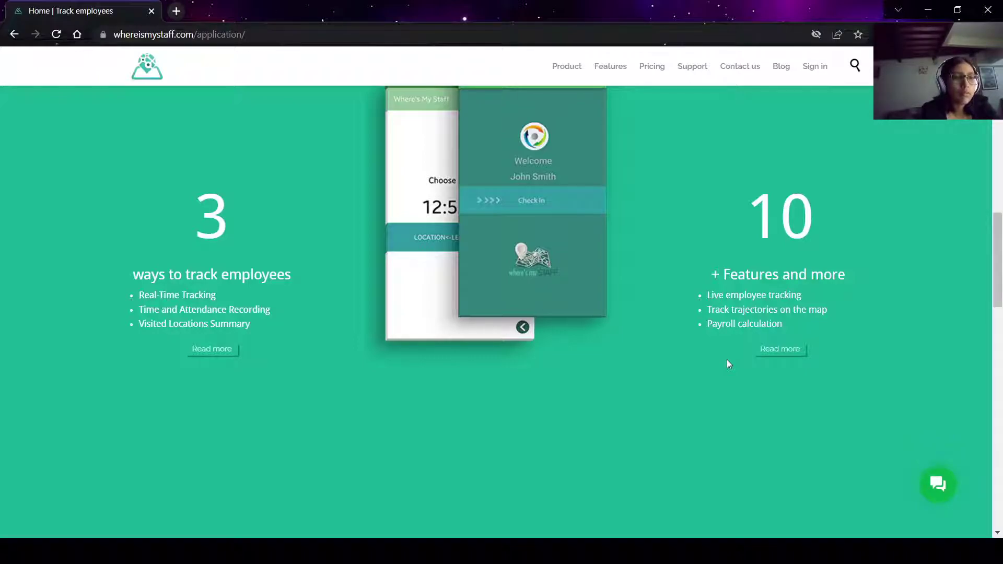
scroll(729, 364, down, 2)
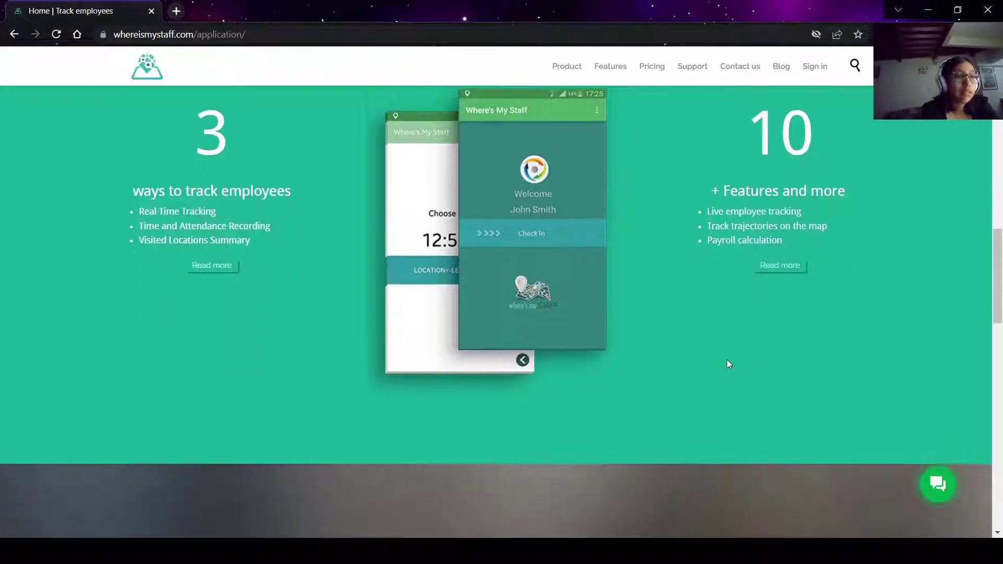
scroll(586, 393, down, 4)
scroll(586, 392, down, 3)
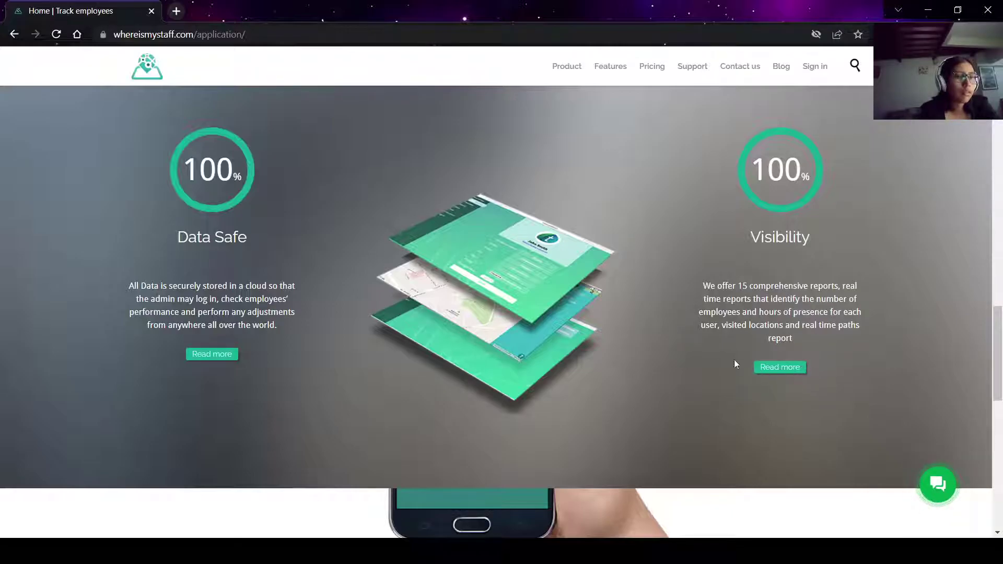
scroll(698, 360, up, 10)
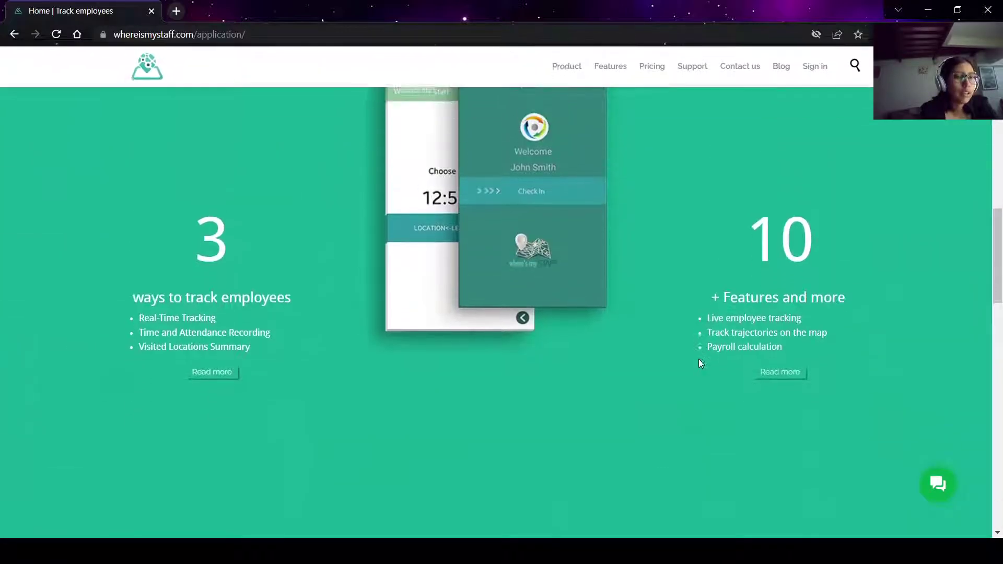
scroll(701, 363, down, 1)
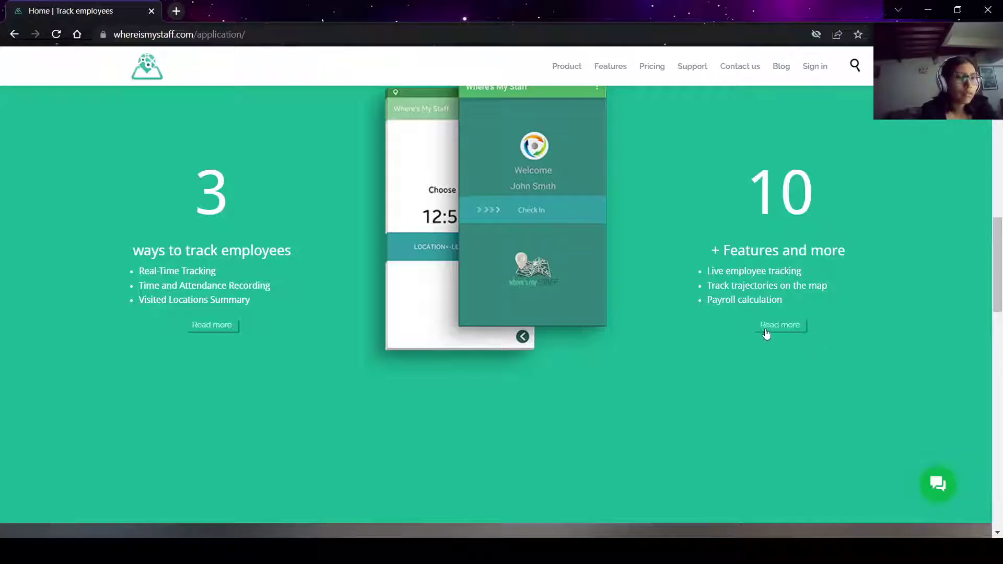
scroll(757, 479, down, 8)
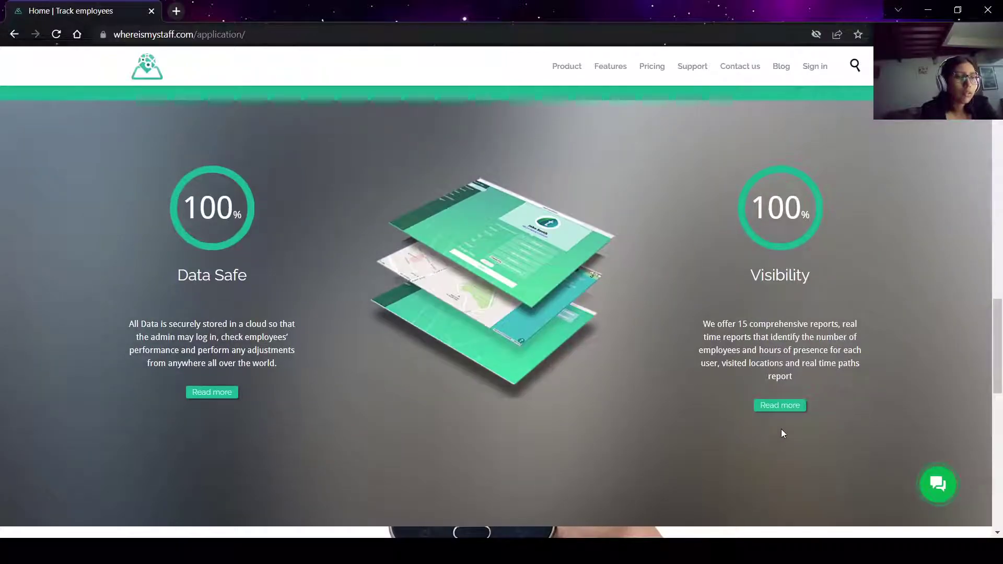
scroll(753, 412, up, 7)
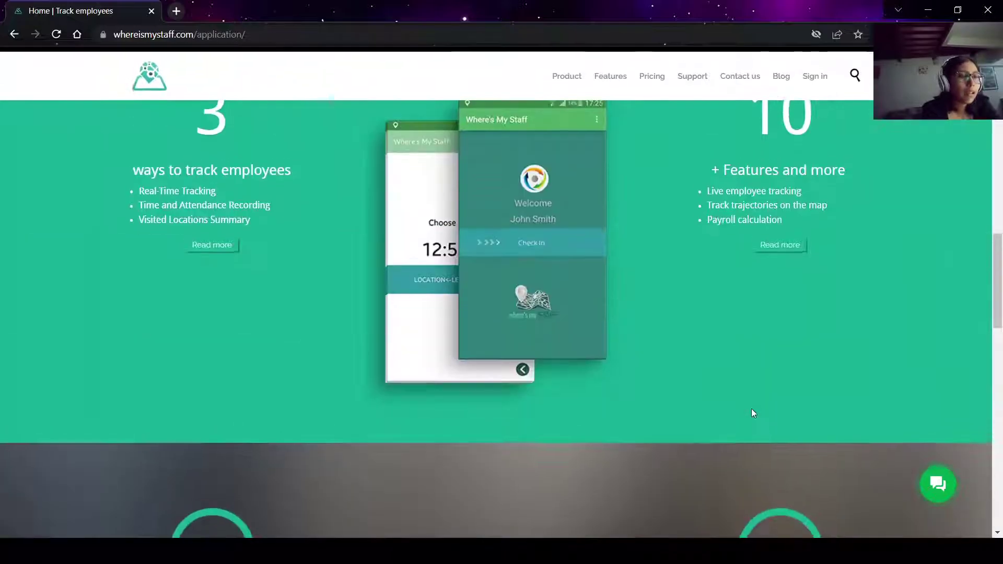
scroll(751, 408, up, 3)
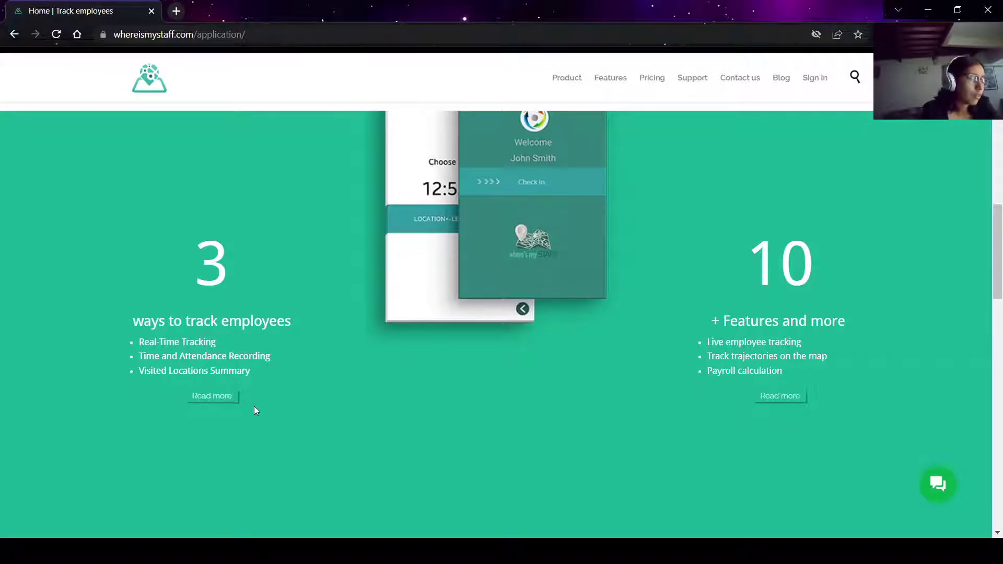
scroll(254, 406, down, 5)
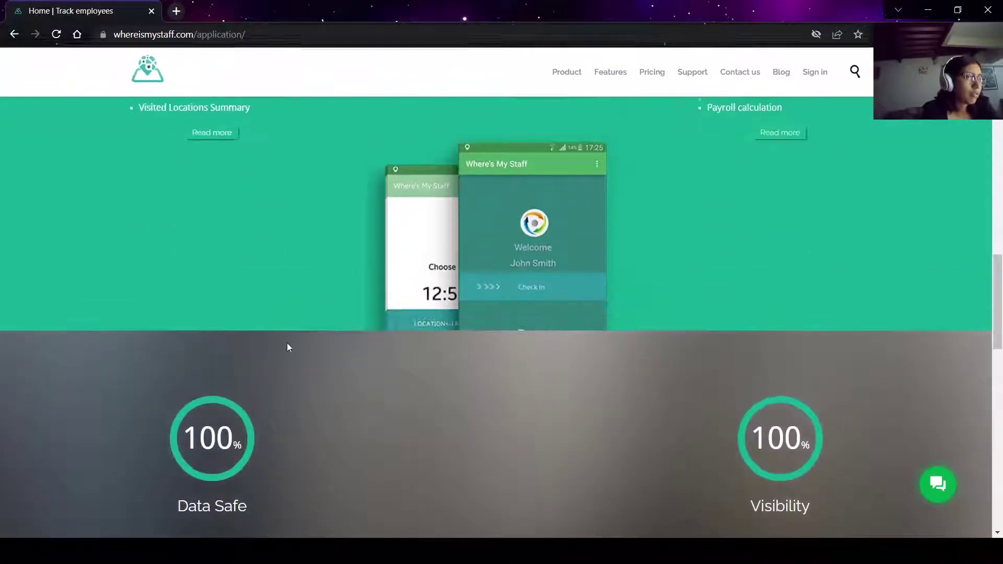
scroll(287, 347, down, 3)
scroll(340, 384, down, 9)
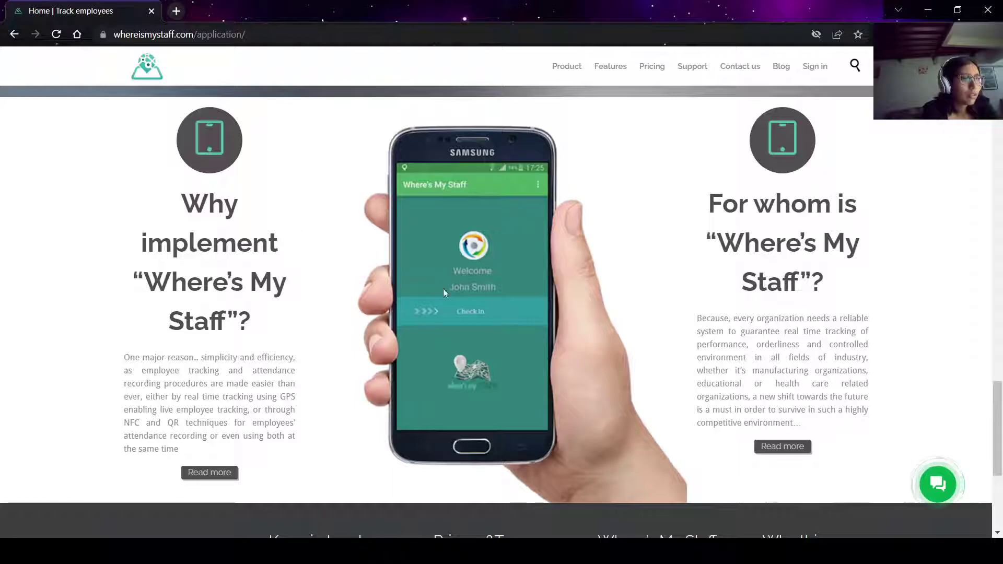
Scroll the home page down to the footer with hotlines, Privacy&Terms and site links.
scroll(490, 262, up, 3)
scroll(490, 262, up, 10)
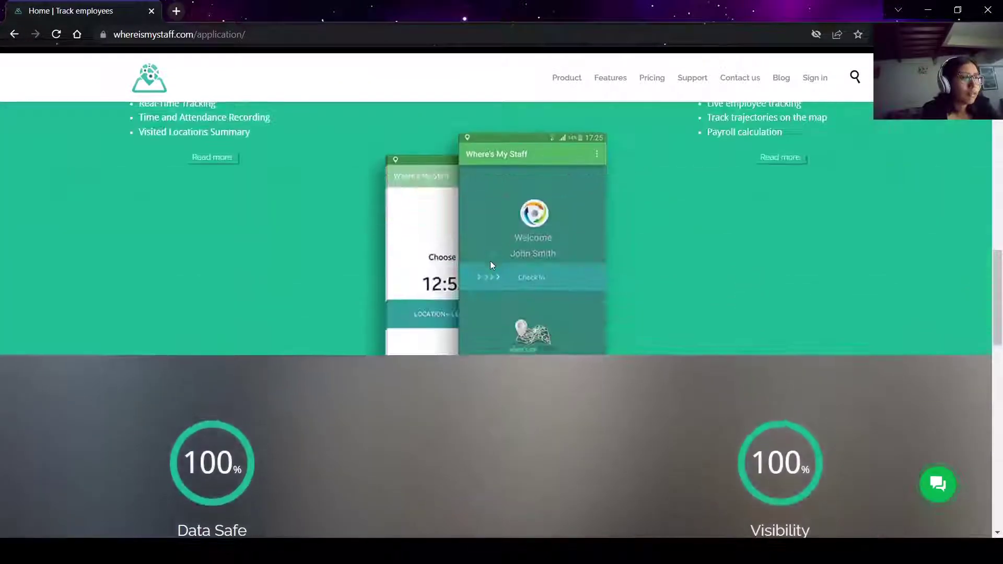
scroll(490, 259, down, 10)
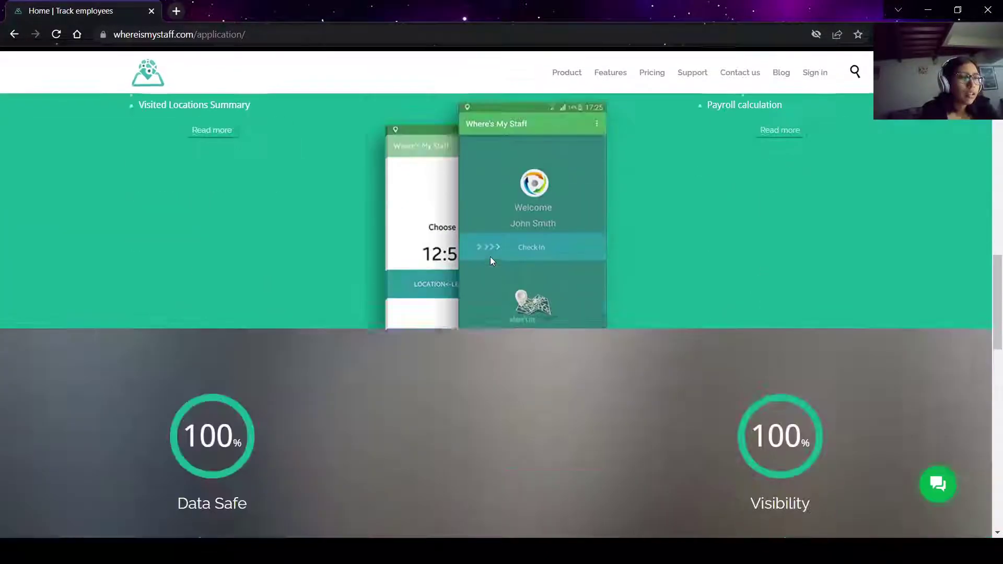
scroll(490, 260, up, 1)
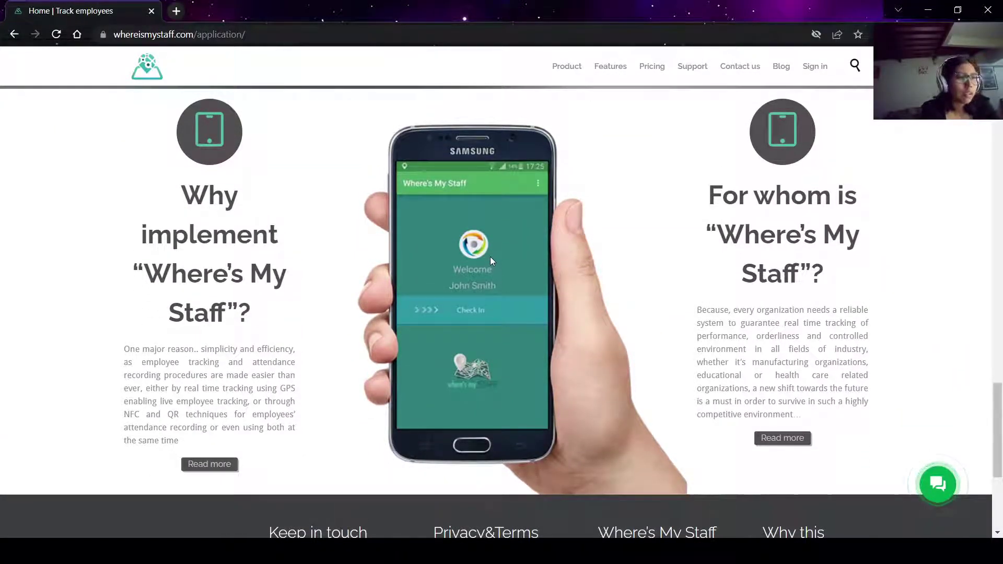
scroll(472, 305, up, 1)
scroll(472, 305, up, 3)
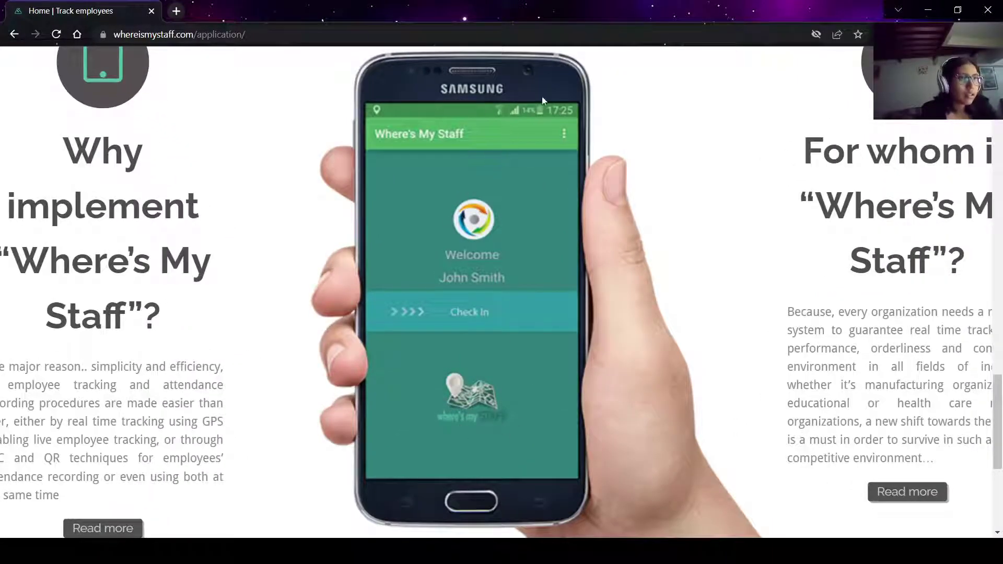
scroll(484, 236, down, 5)
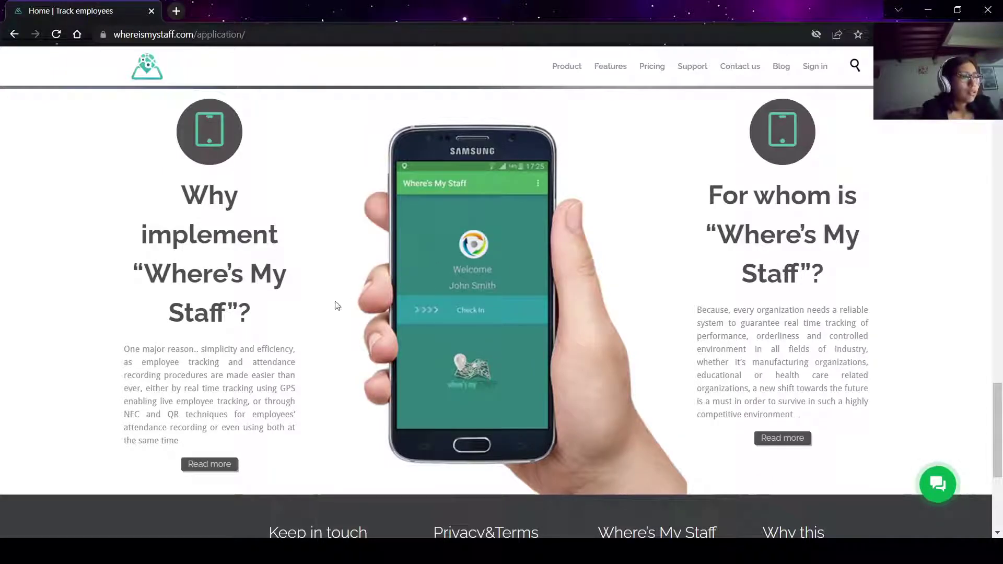
scroll(337, 306, down, 1)
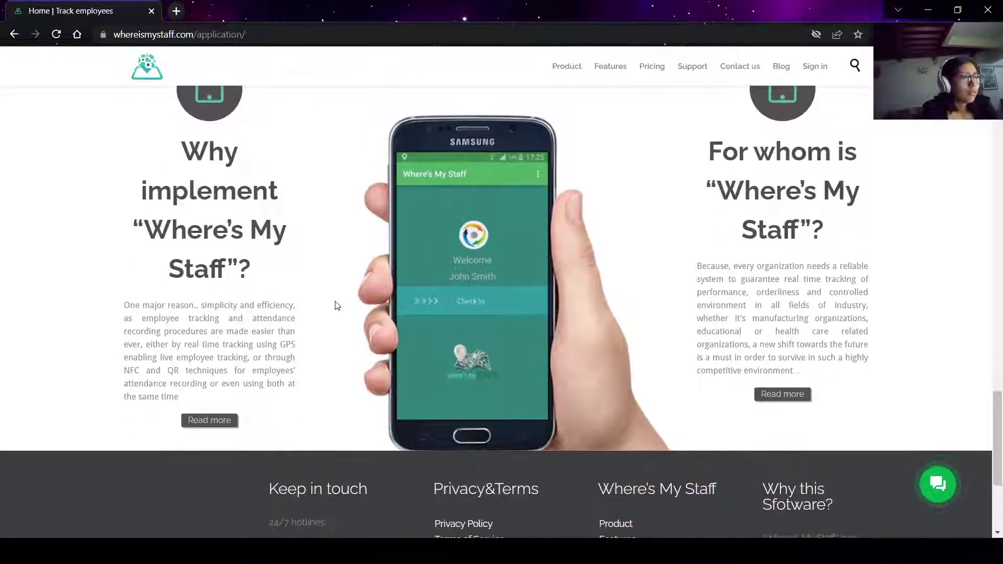
scroll(337, 306, up, 1)
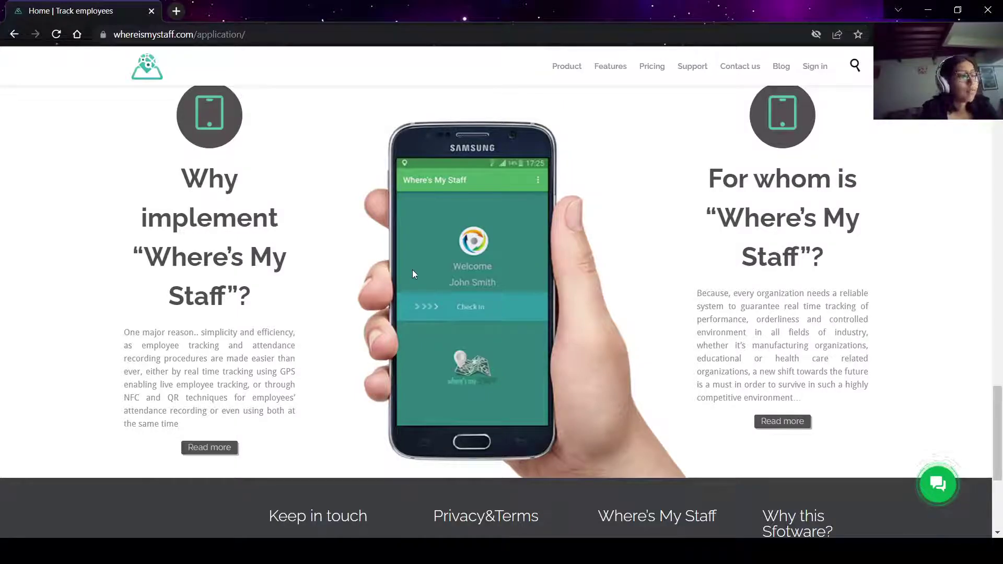
scroll(360, 305, down, 1)
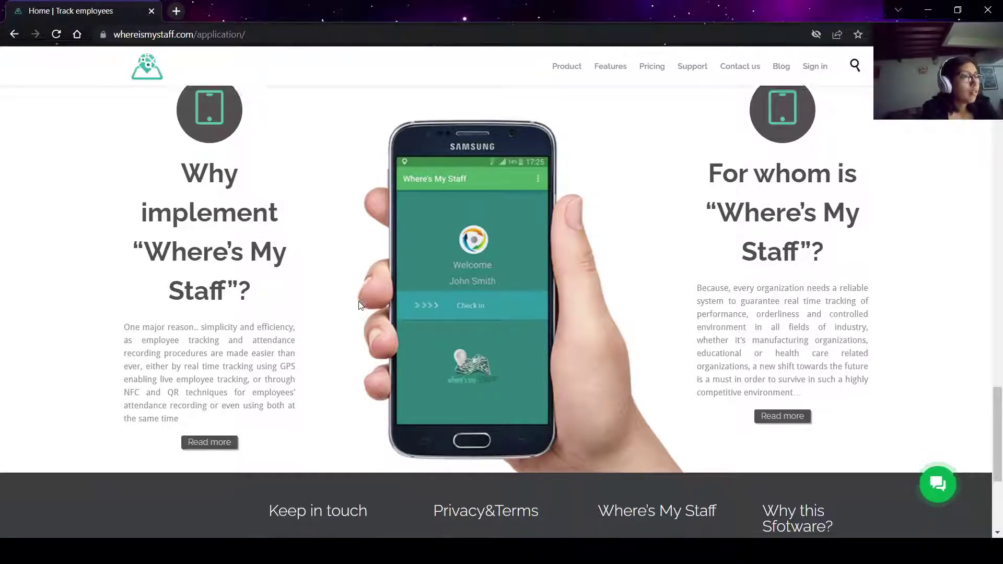
scroll(360, 305, down, 1)
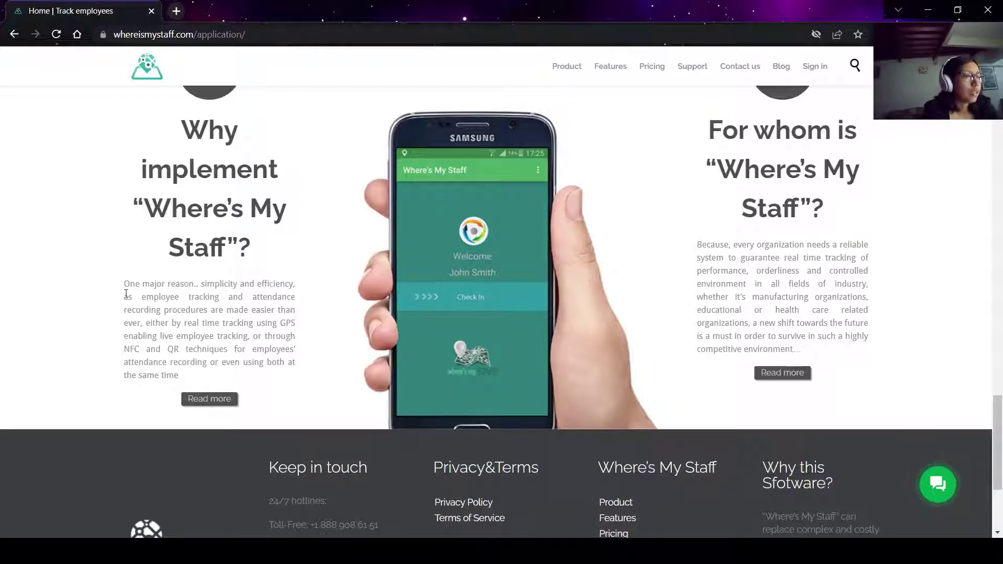
scroll(206, 365, down, 4)
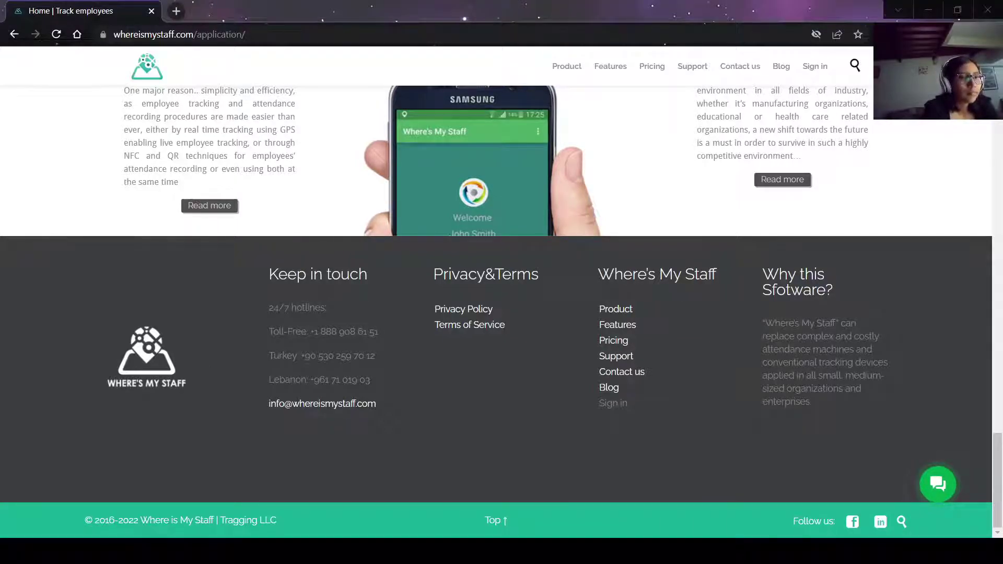
Select and deselect the toll-free hotline number, then return to the top banner.
key(alt+Tab)
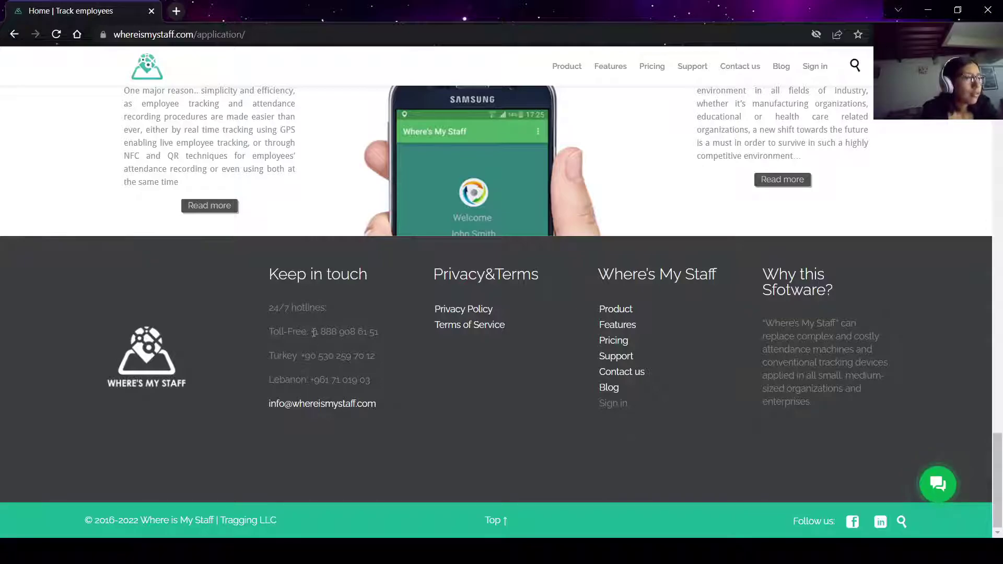
drag(311, 332, 379, 331)
click(379, 330)
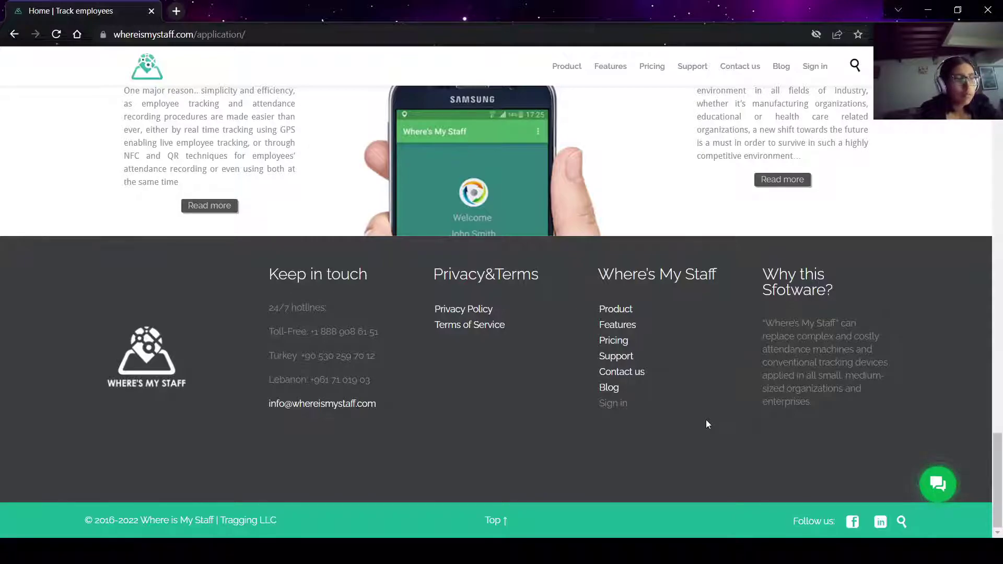
scroll(707, 423, up, 6)
scroll(706, 423, up, 15)
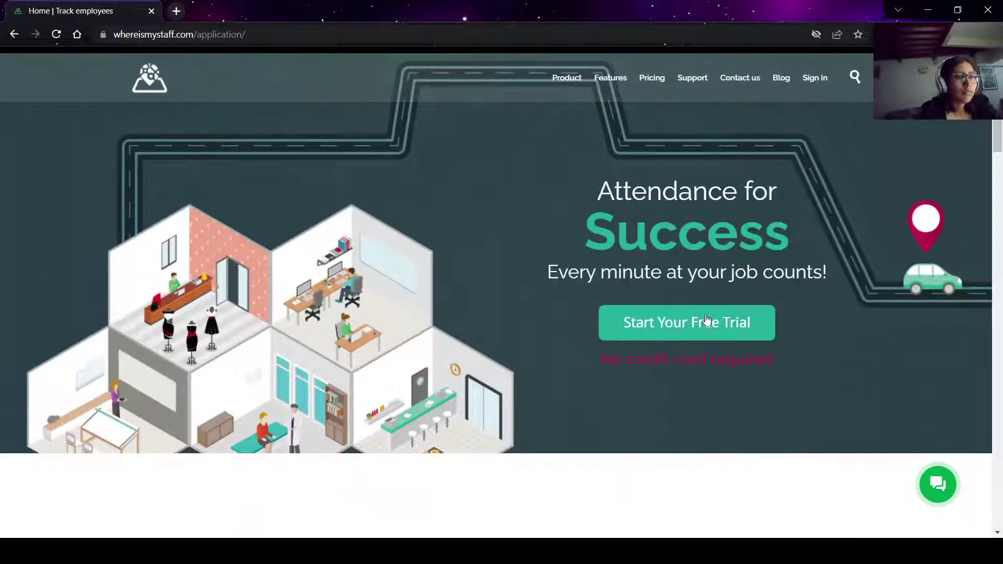
Start a free trial in a new tab, comparing forms and settling on Real Time registration.
click(706, 320)
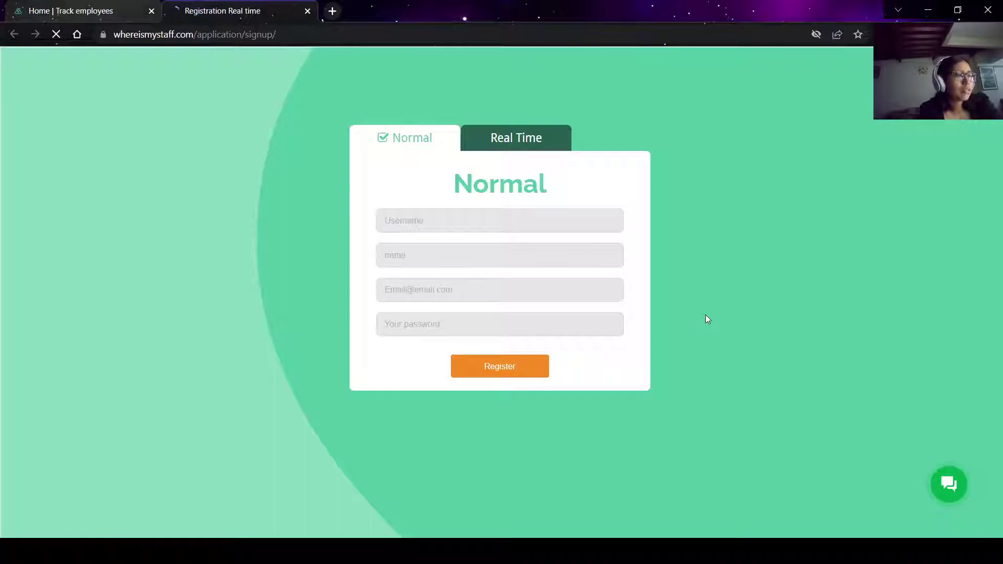
click(532, 152)
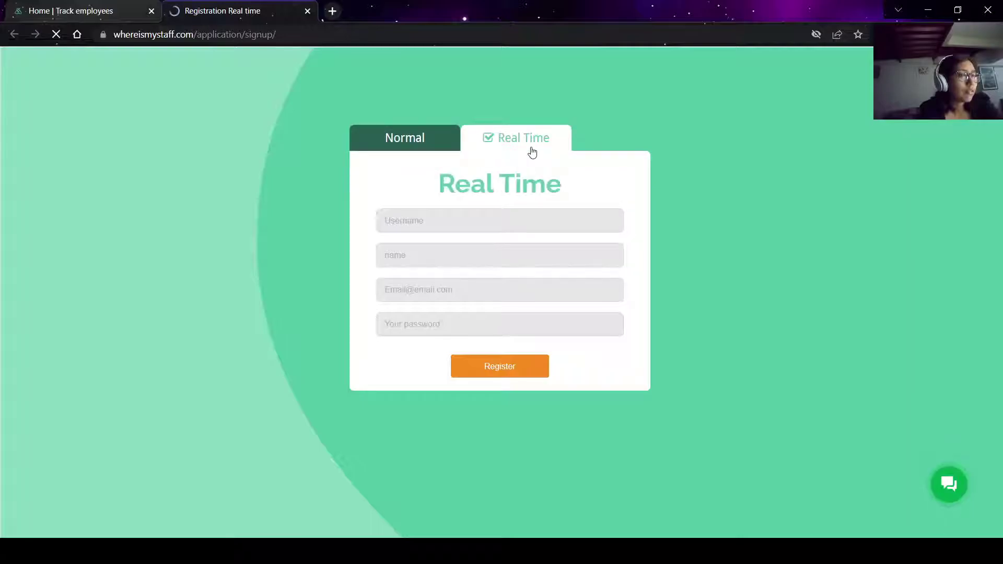
click(442, 140)
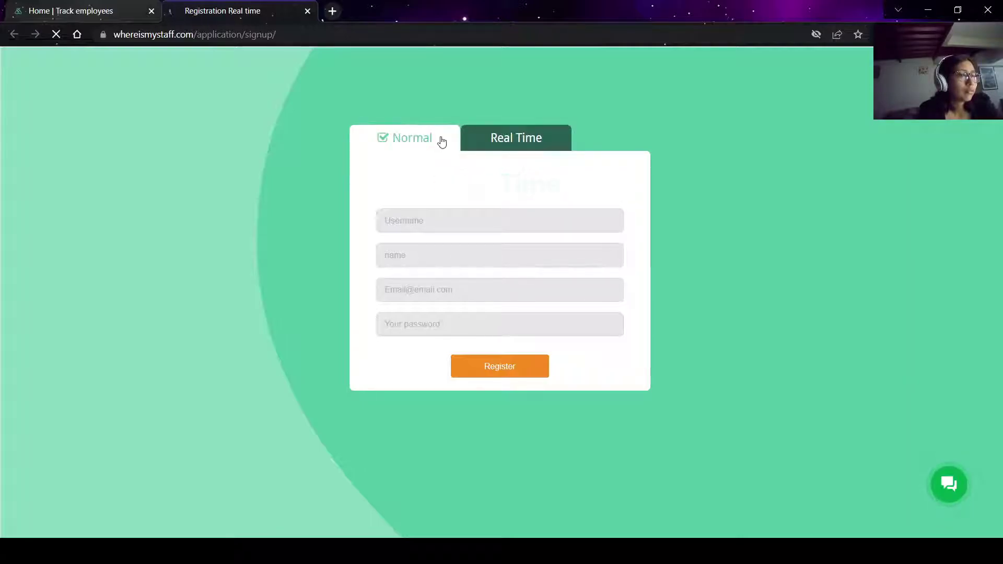
click(492, 143)
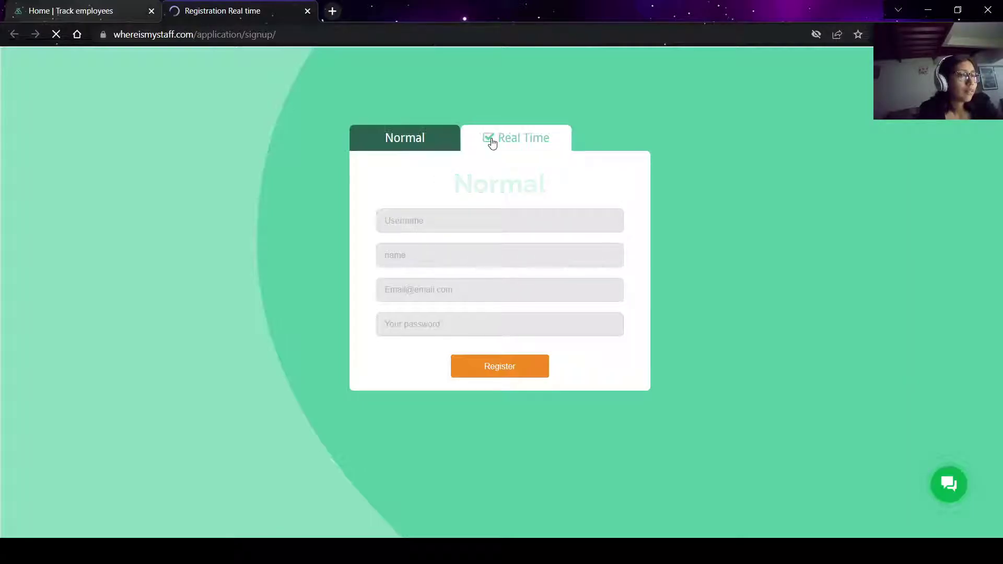
Register a Real Time account with a username, full name, e-mail address and password.
click(450, 224)
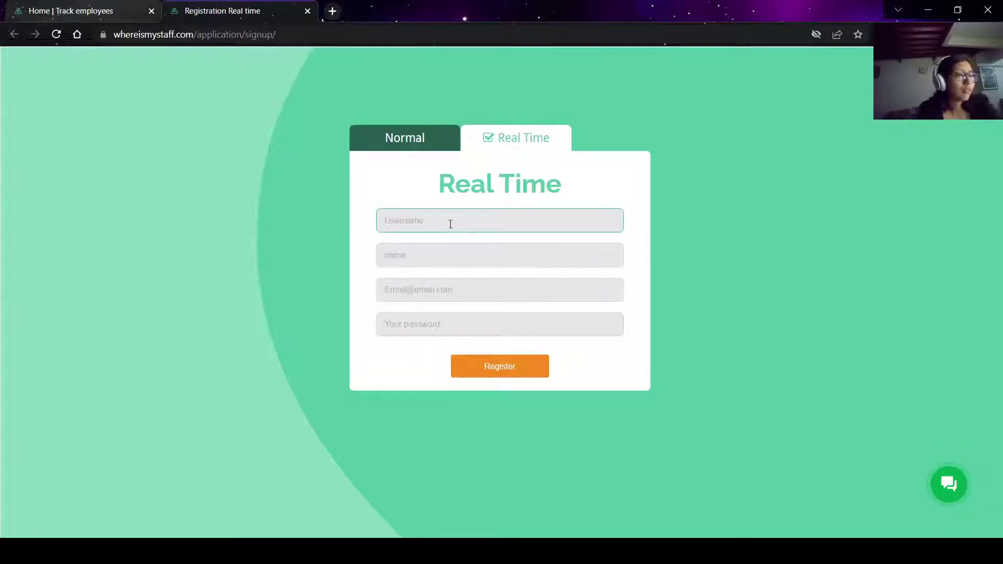
text(xpszam)
key(Tab)
text(zam test)
key(Tab)
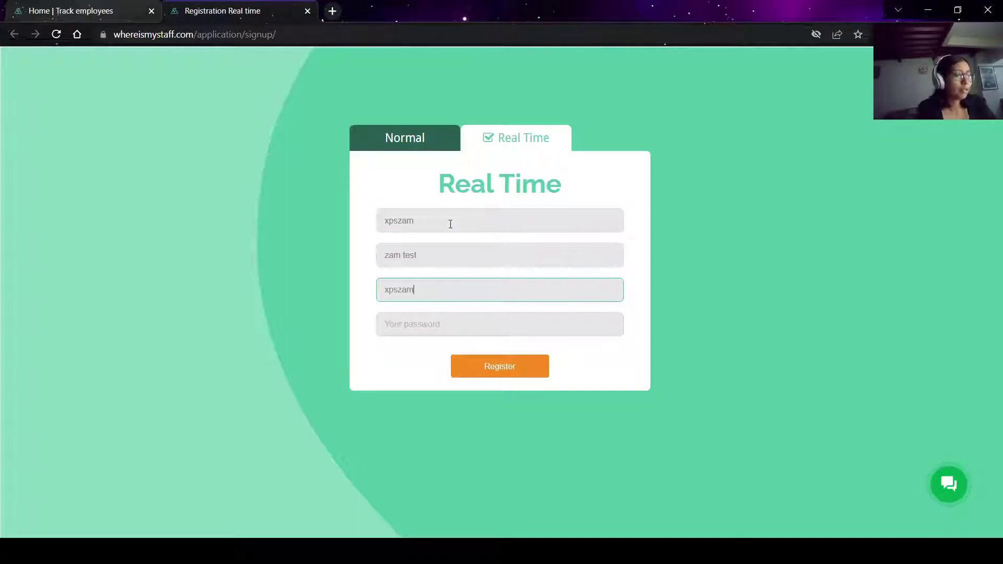
key(Tab)
text(•••••••••••)
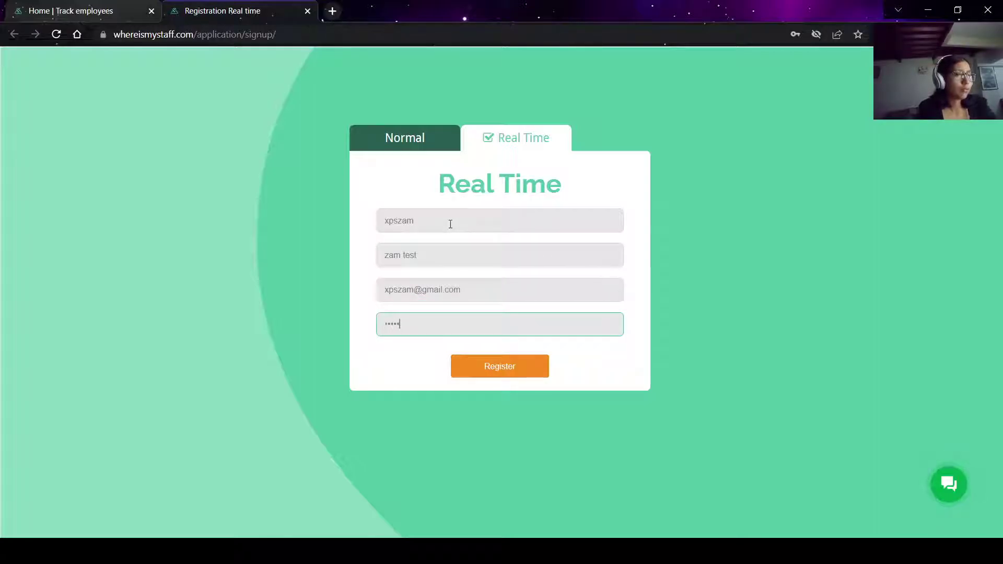
text(•••)
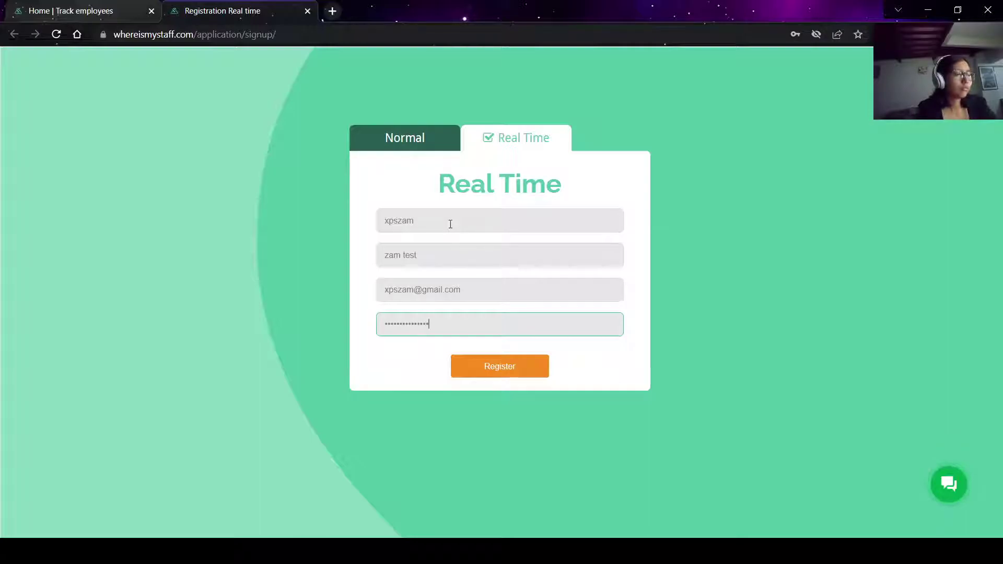
click(504, 356)
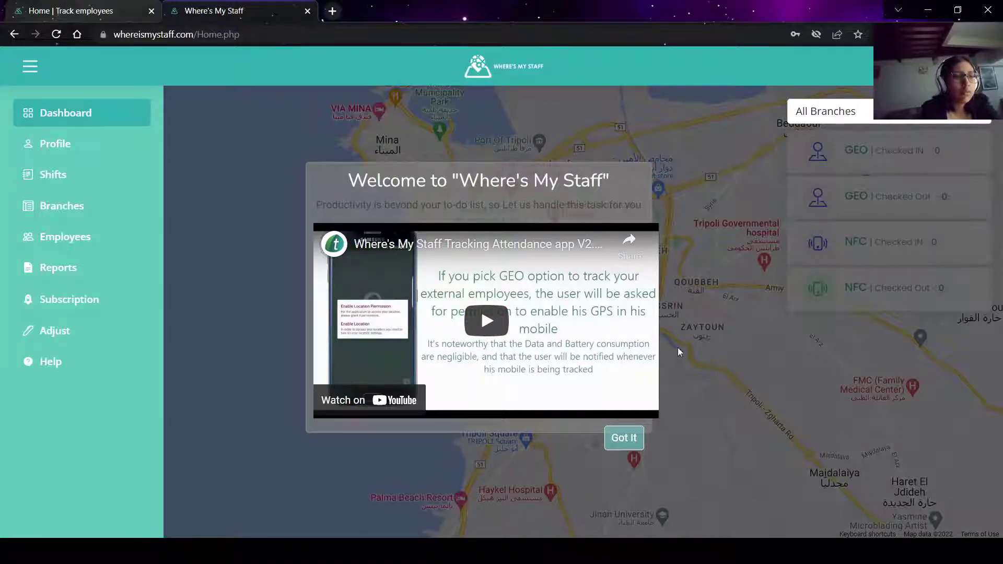
Play the welcome video at lower volume, pause it, and close the welcome dialog with Got It.
click(487, 320)
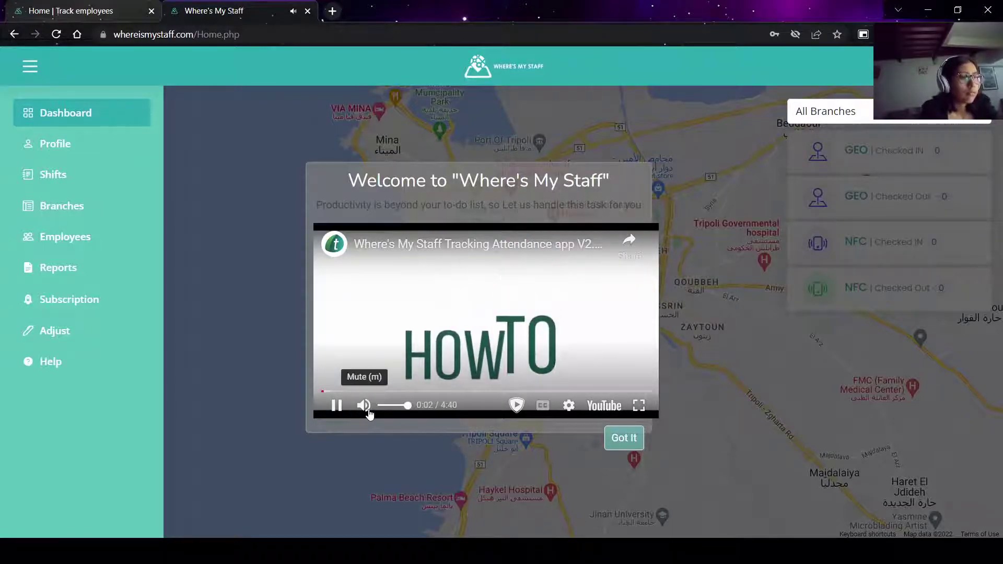
click(384, 406)
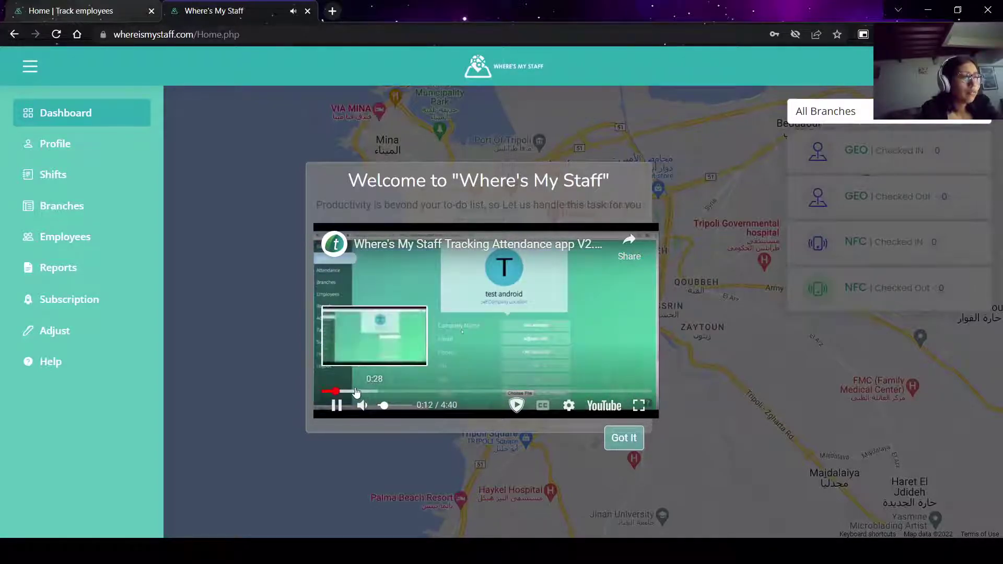
click(337, 407)
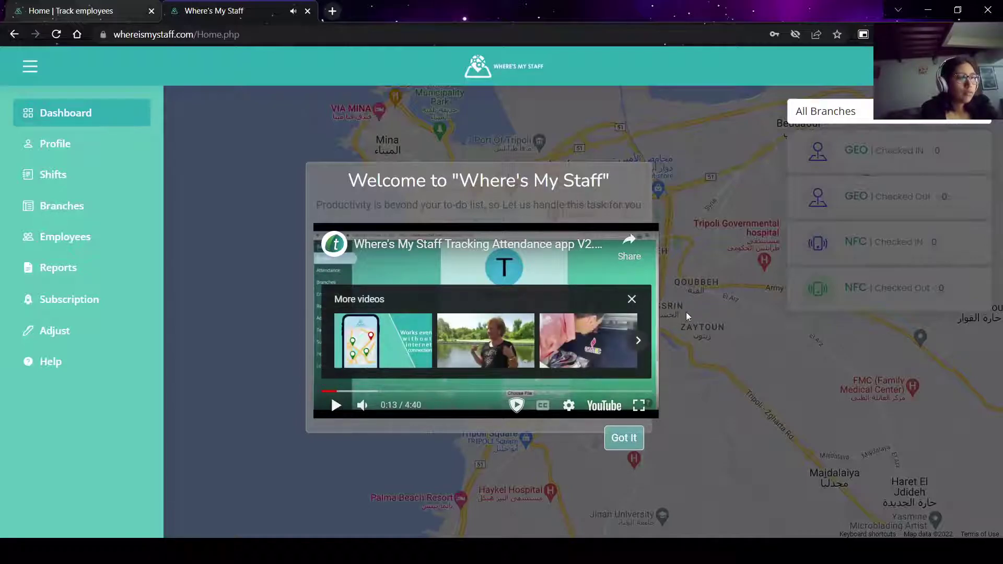
click(632, 299)
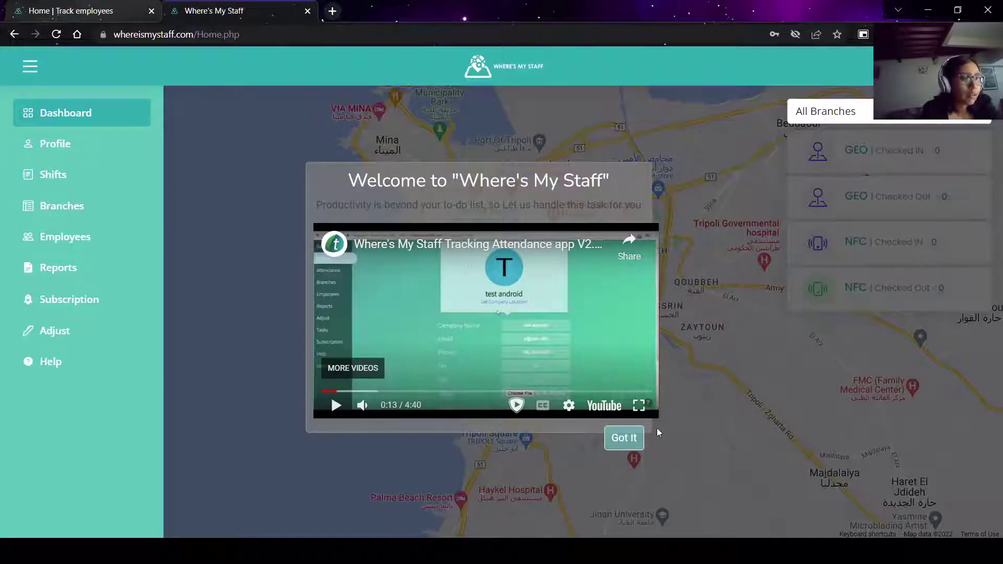
click(622, 442)
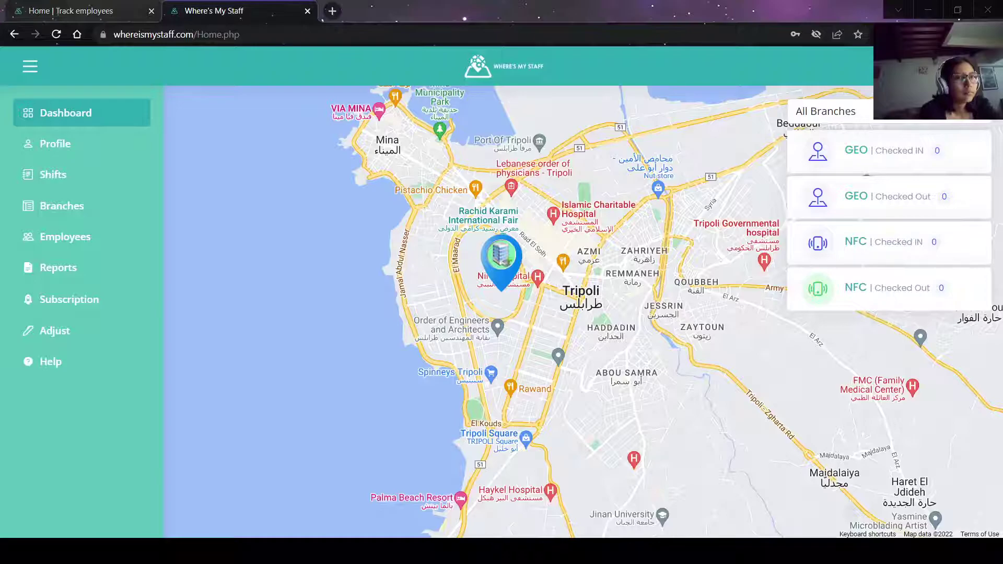
click(776, 70)
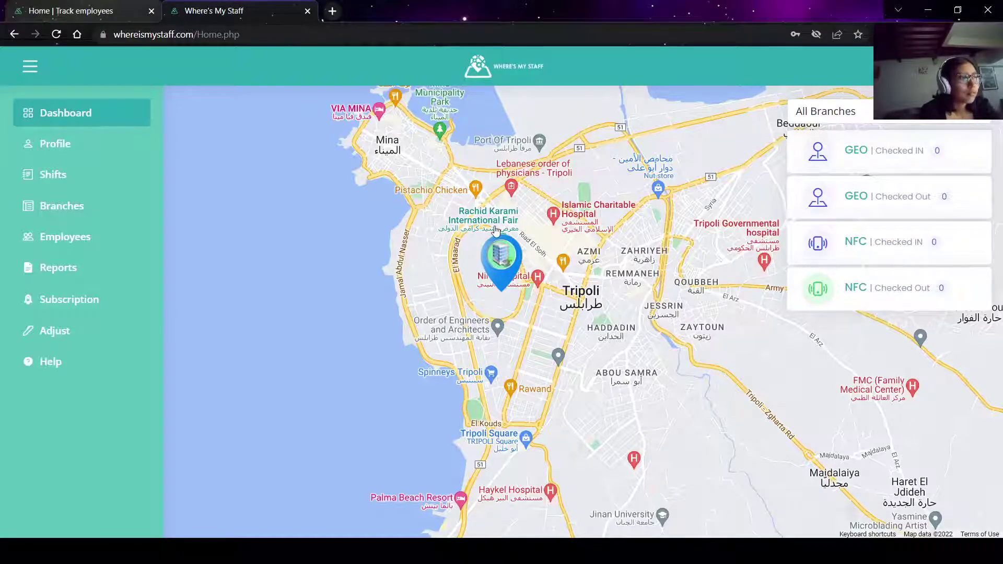
Open the company Profile page and download its NFC/QR code image.
click(103, 156)
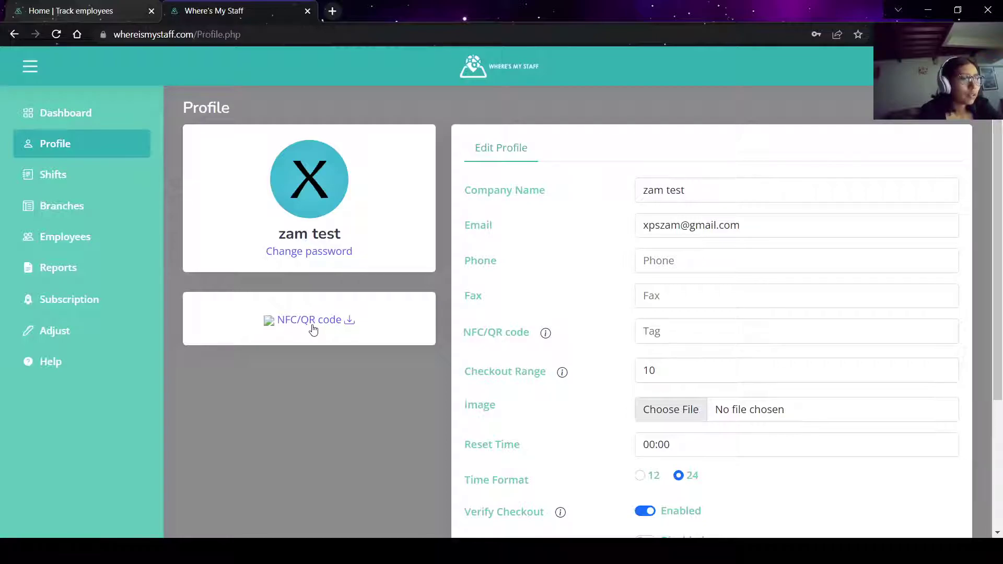
click(273, 330)
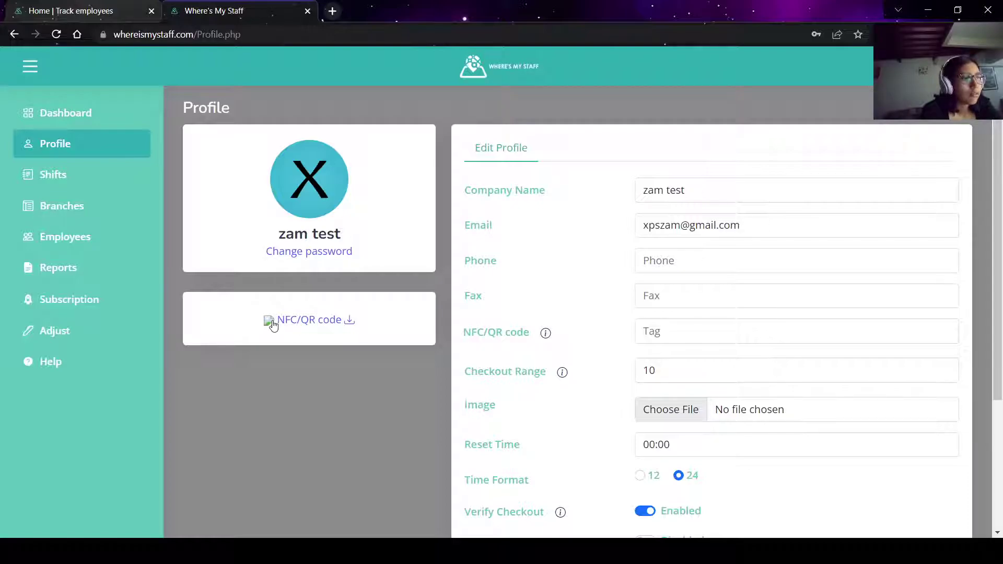
click(350, 321)
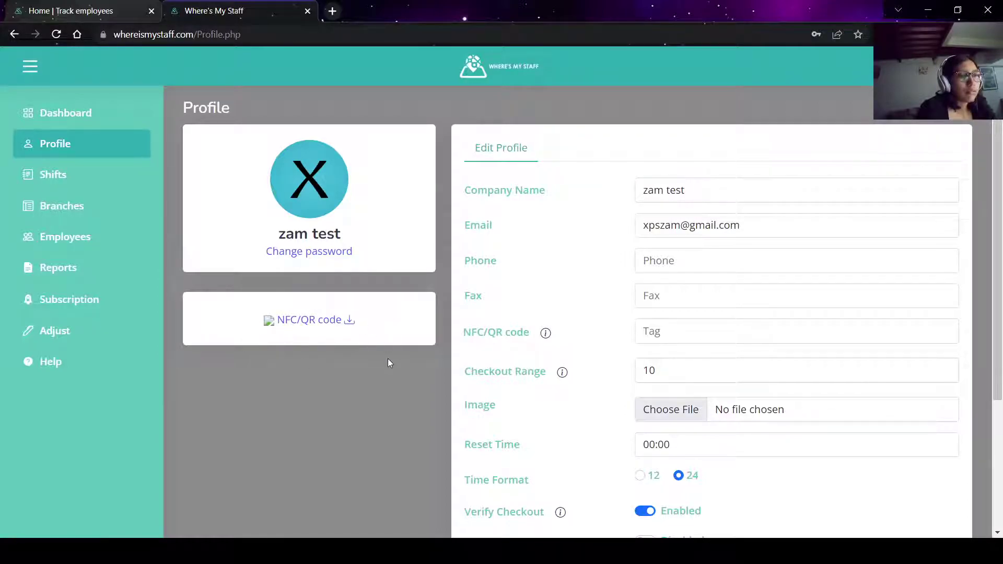
scroll(515, 359, down, 1)
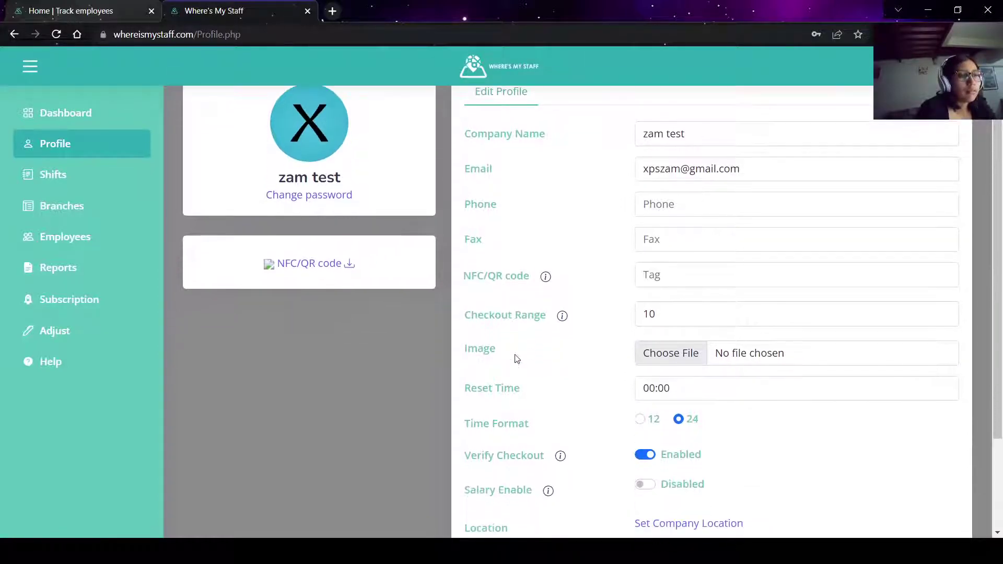
click(543, 277)
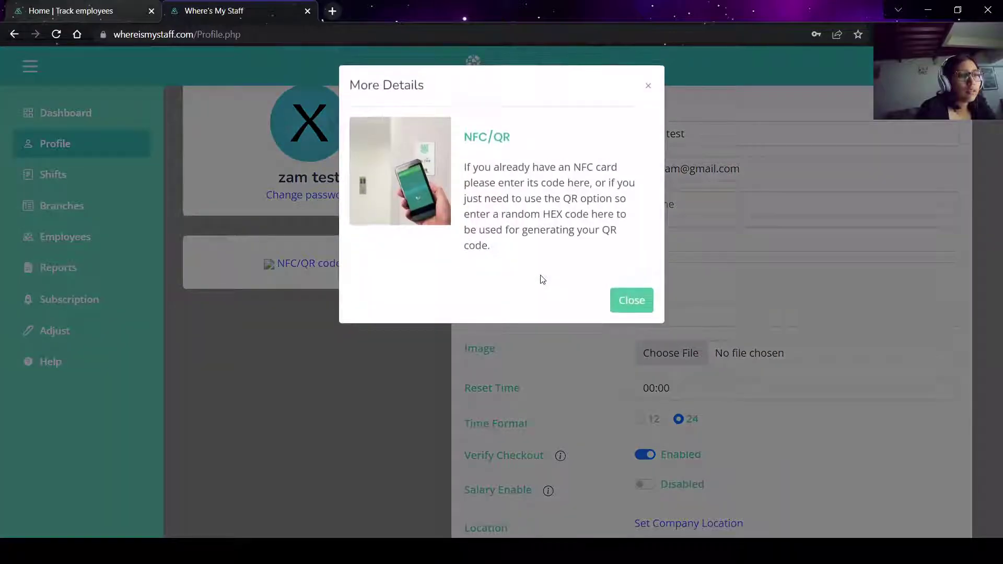
click(627, 302)
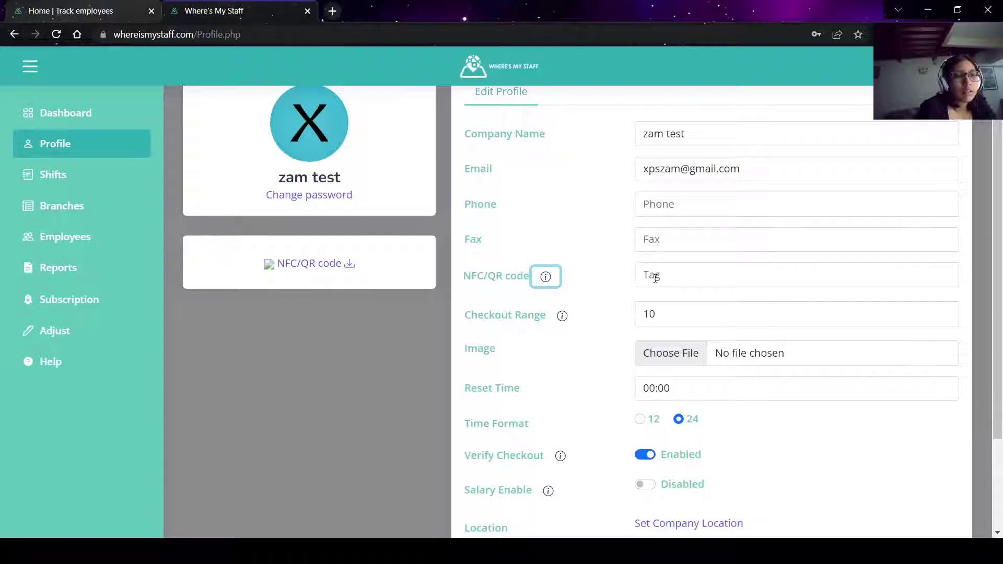
key(Tab)
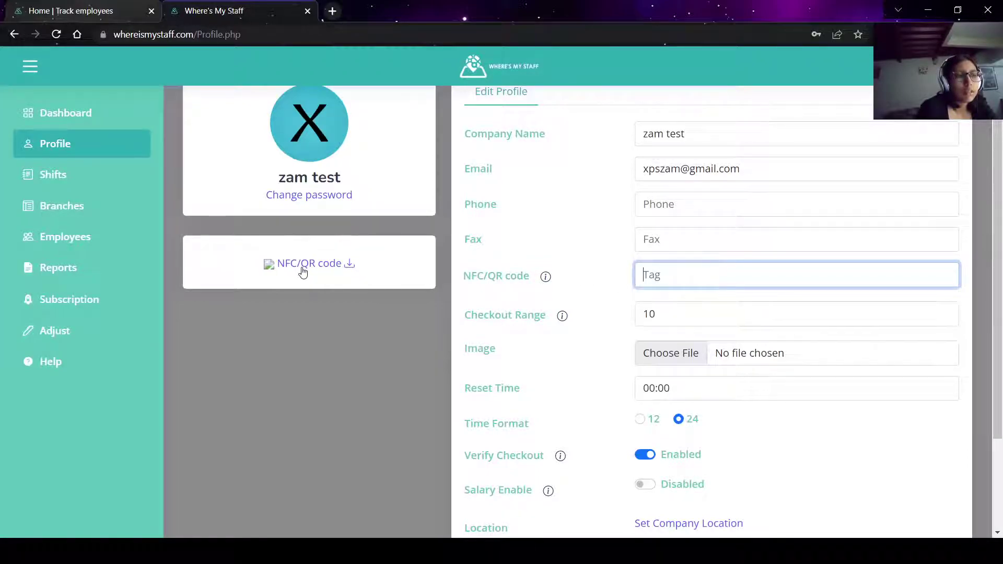
scroll(609, 278, down, 1)
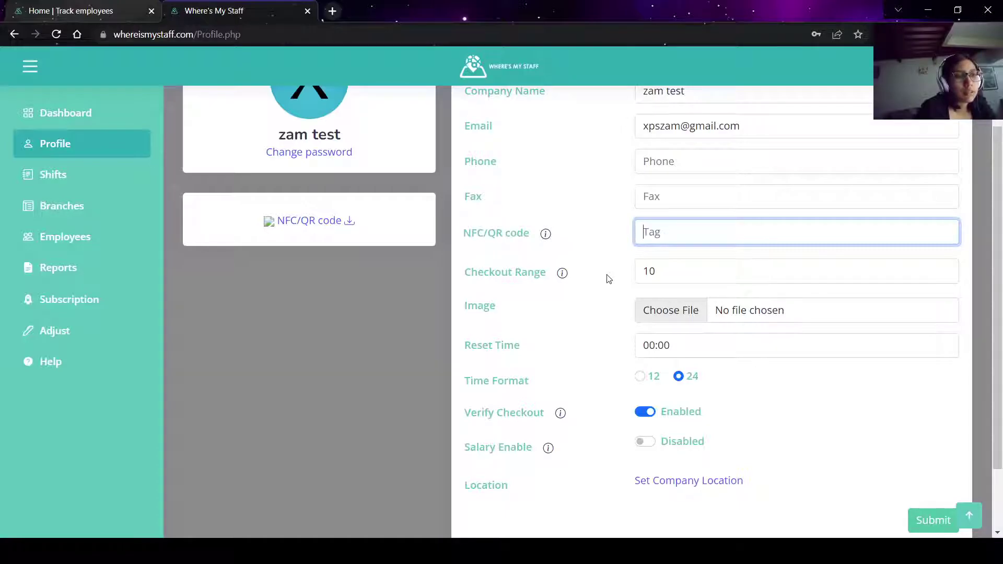
click(572, 275)
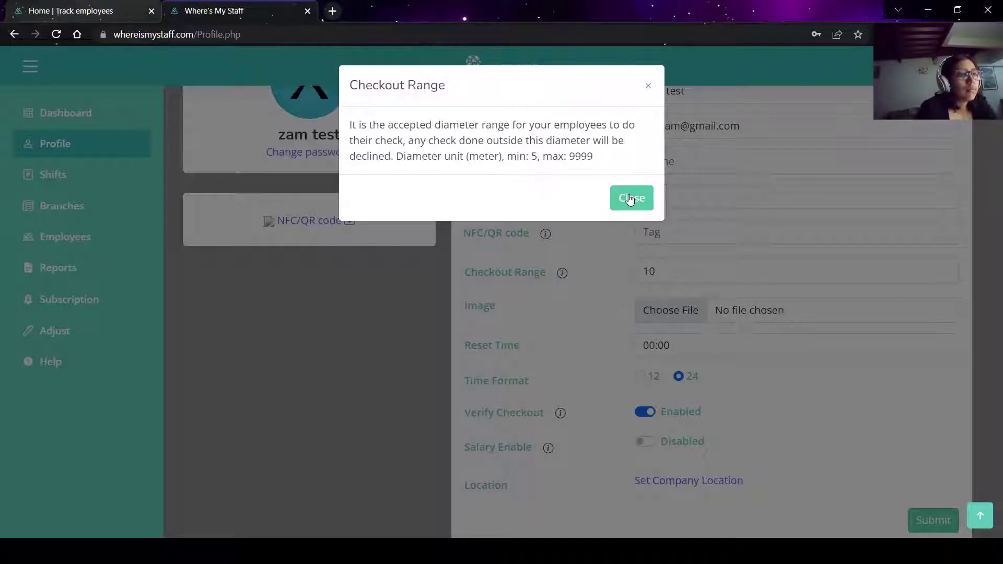
click(629, 198)
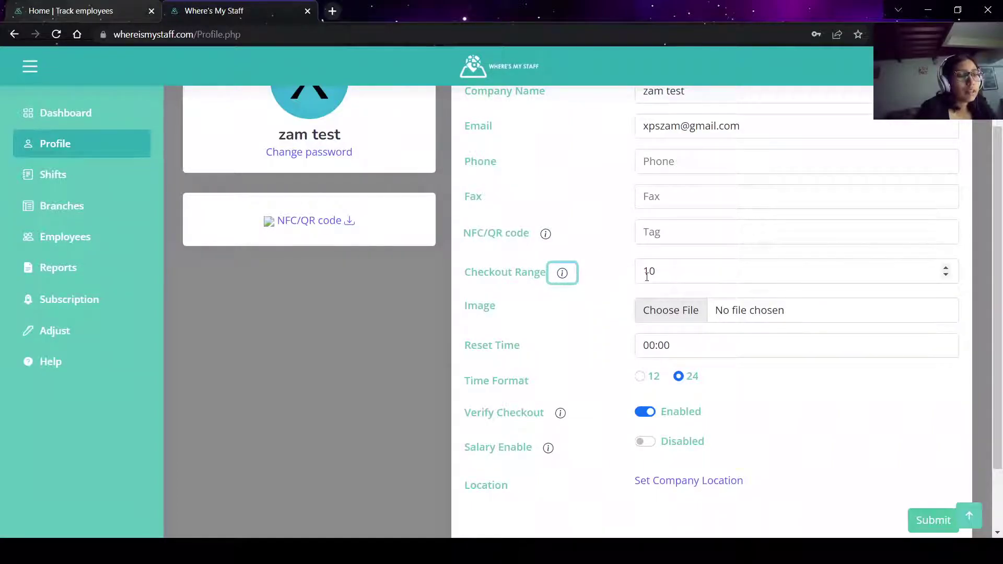
click(564, 275)
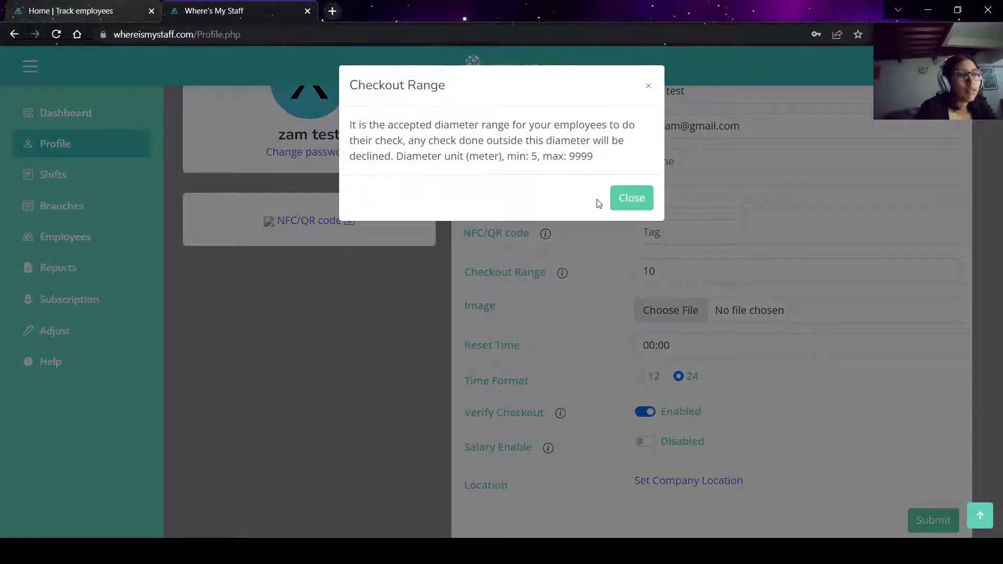
click(625, 198)
scroll(594, 285, down, 1)
click(596, 285)
scroll(596, 286, down, 2)
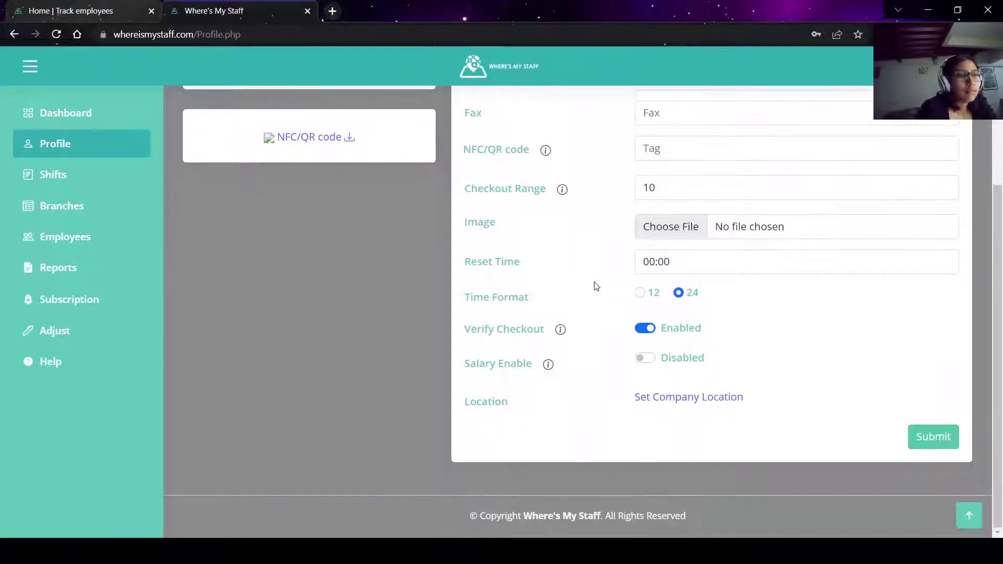
scroll(596, 285, up, 6)
scroll(596, 285, down, 2)
scroll(596, 282, up, 1)
scroll(536, 319, down, 3)
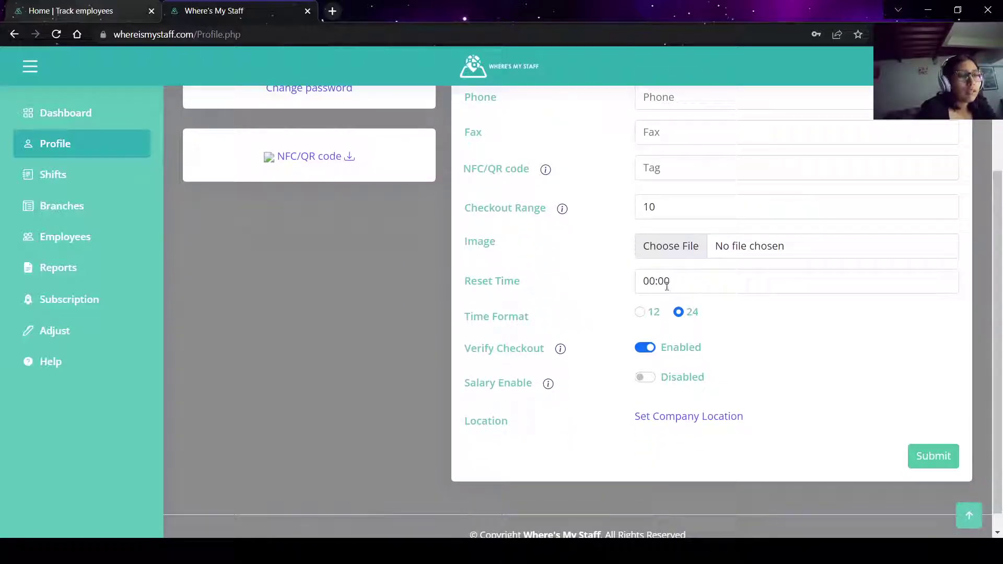
scroll(613, 284, up, 3)
scroll(614, 283, down, 3)
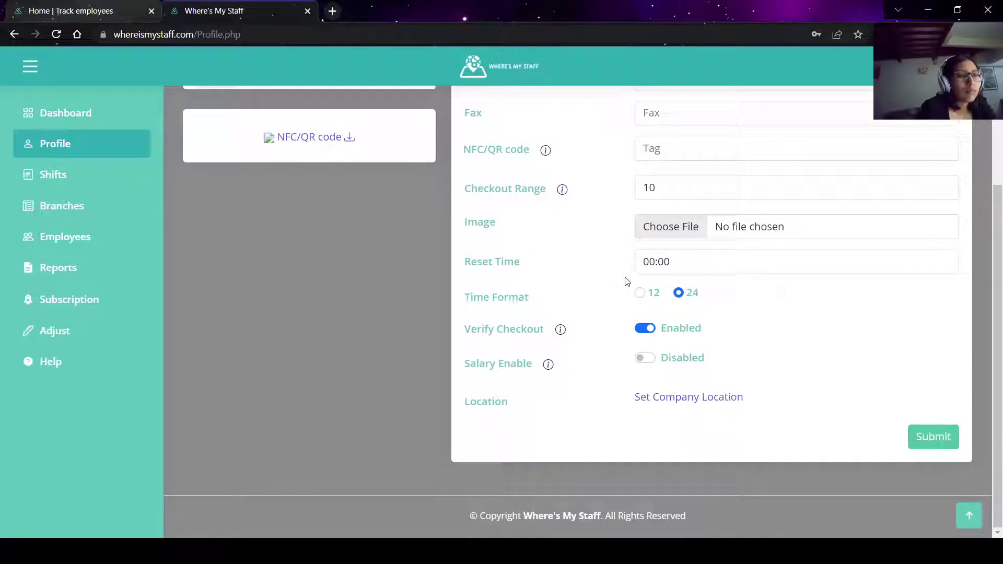
scroll(631, 278, up, 3)
scroll(631, 277, down, 3)
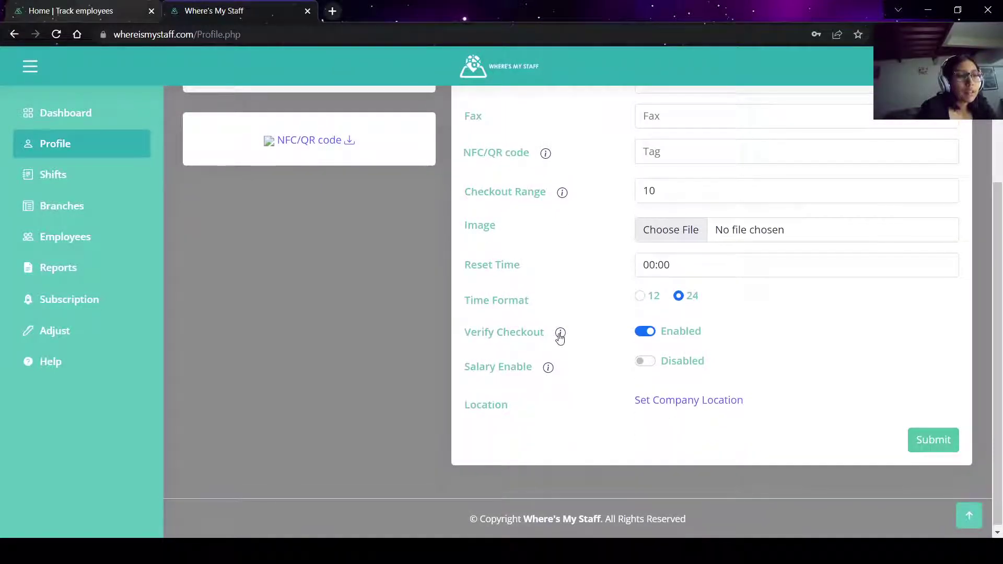
click(547, 368)
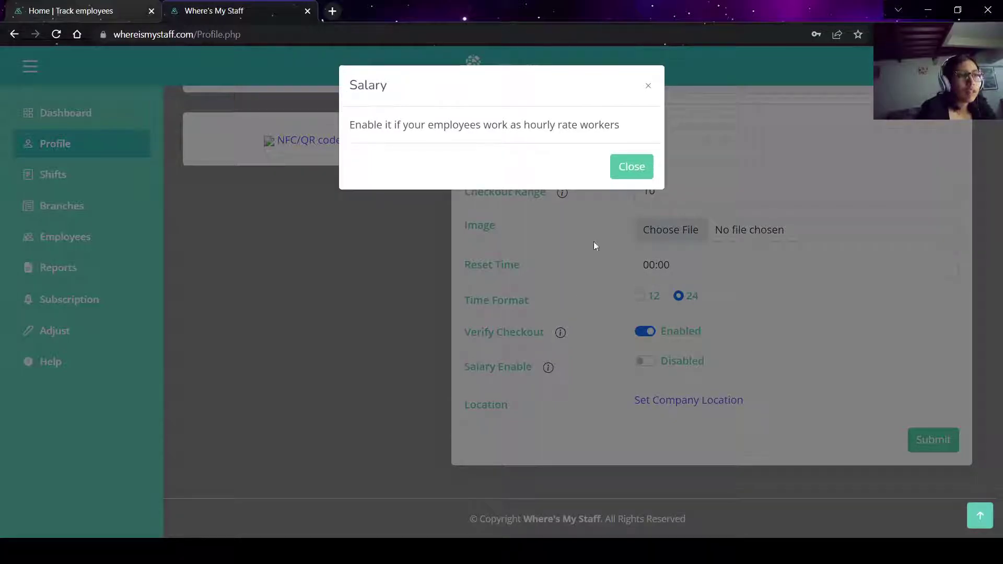
click(632, 167)
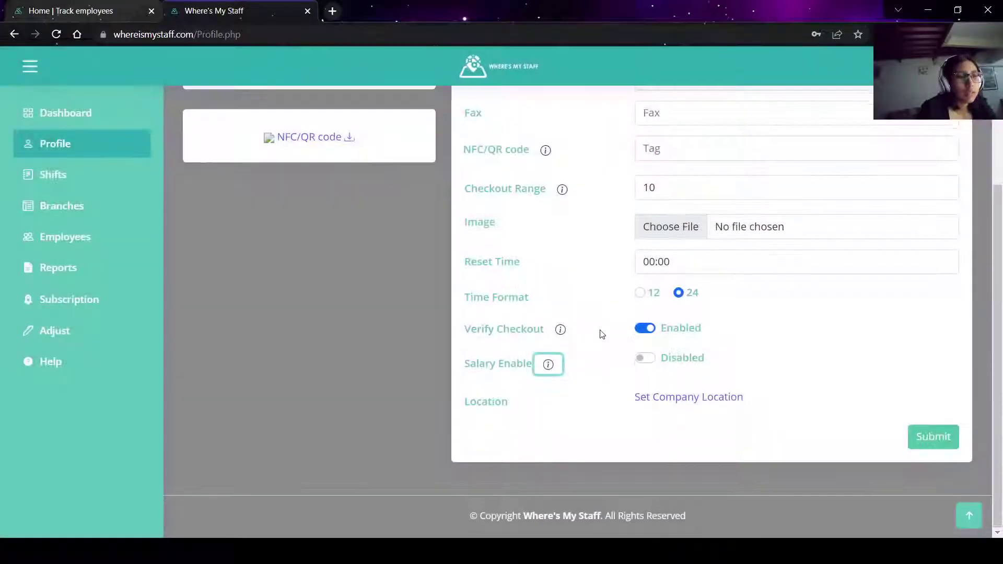
scroll(601, 334, up, 4)
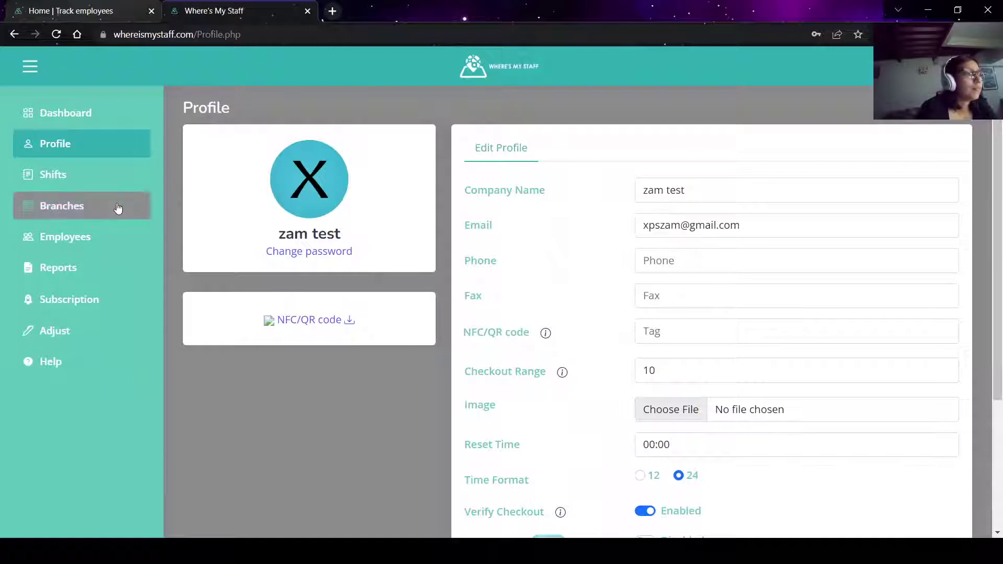
Open the Shifts page and save the existing shift settings.
click(94, 168)
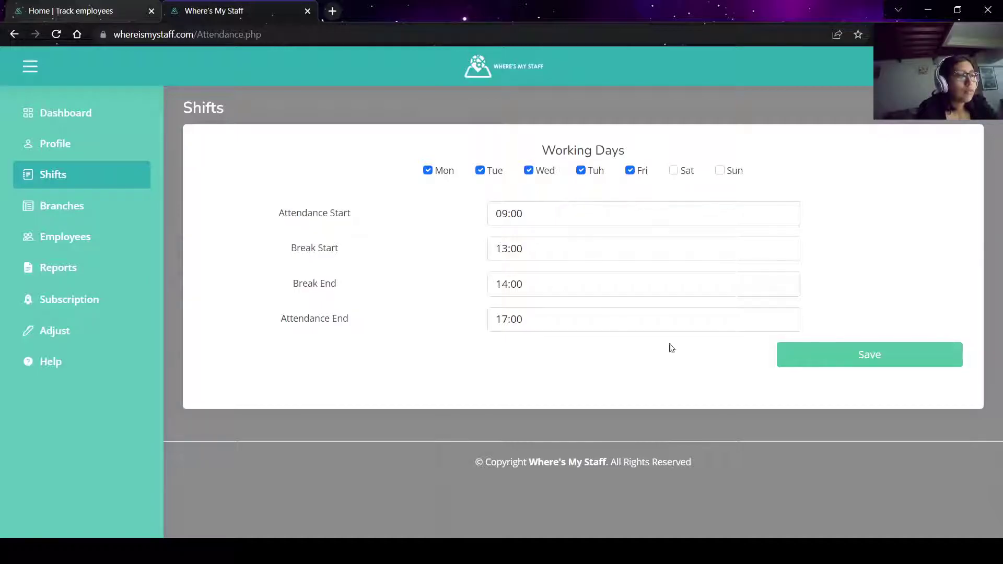
click(852, 346)
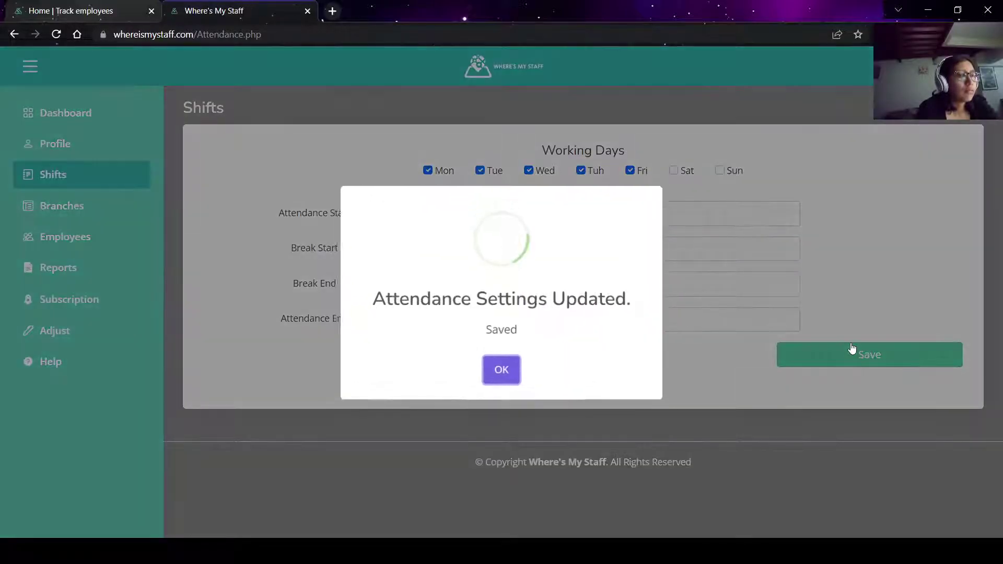
click(517, 387)
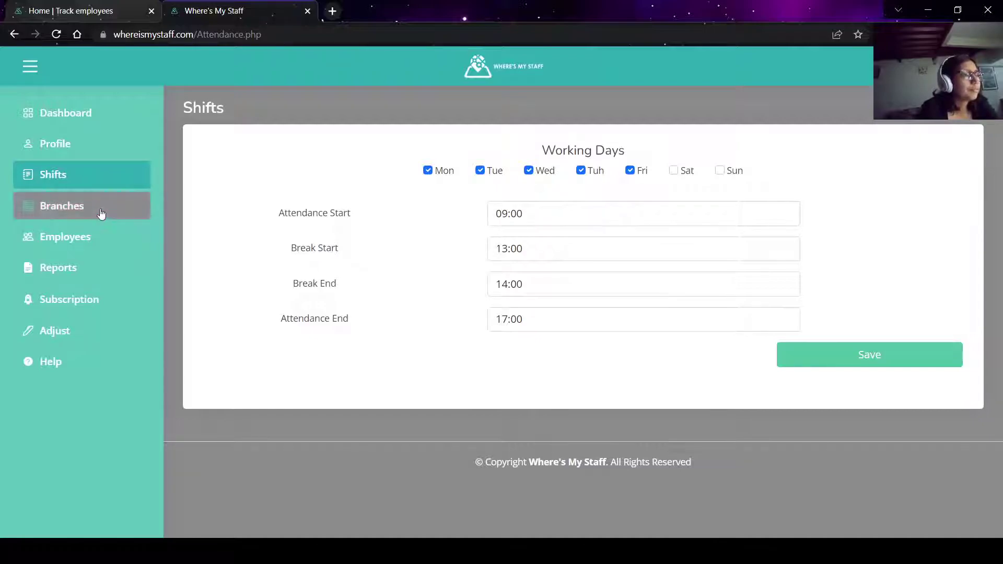
Change attendance to 12:00–19:00 with a 13:30–14:30 break and save.
click(509, 214)
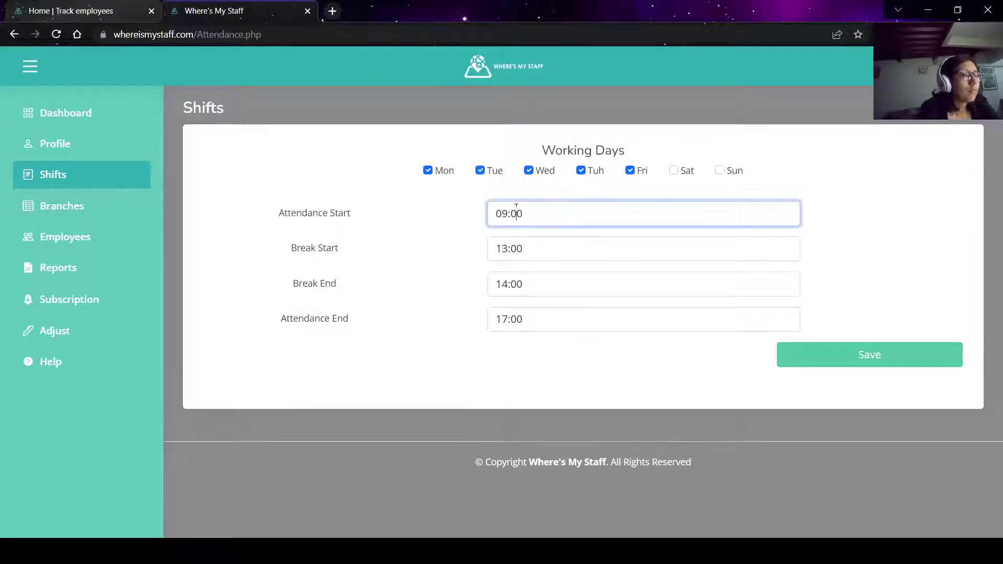
key(BackSpace)
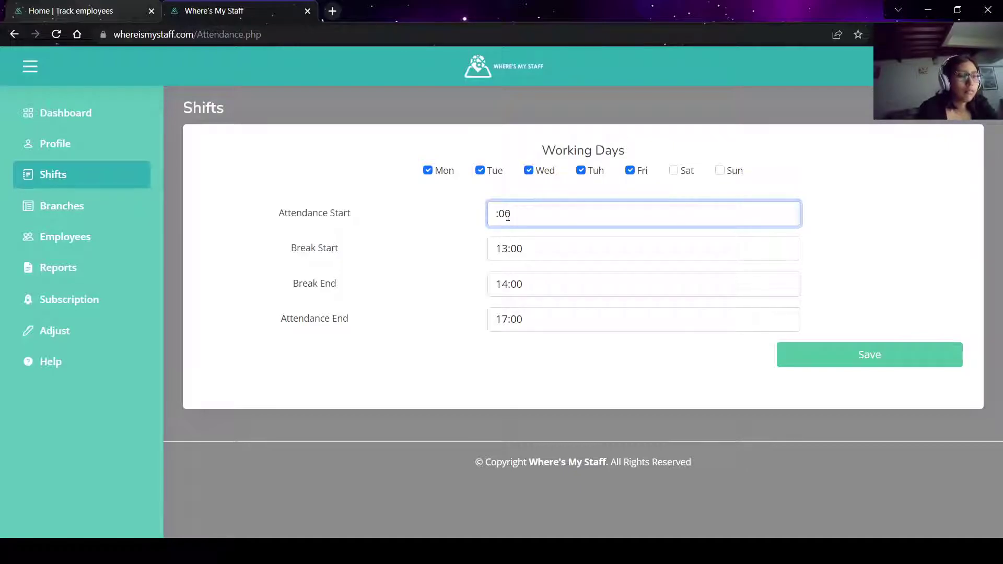
text(12)
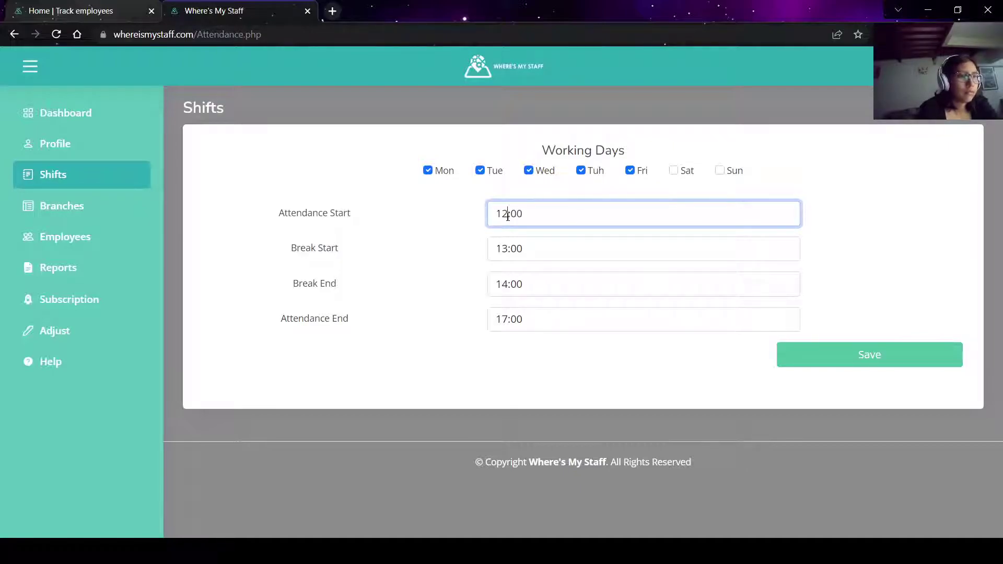
click(523, 241)
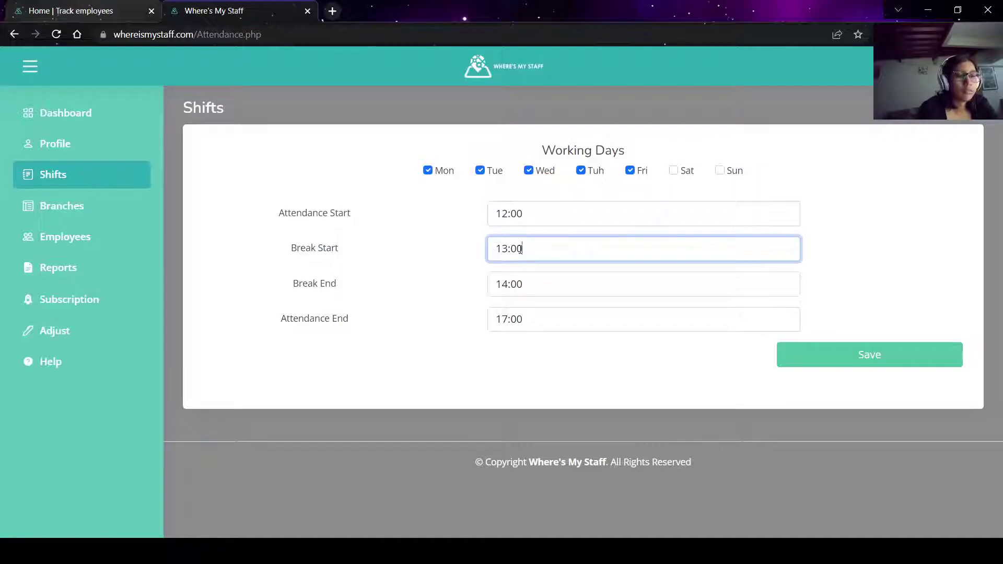
double_click(513, 285)
text(3)
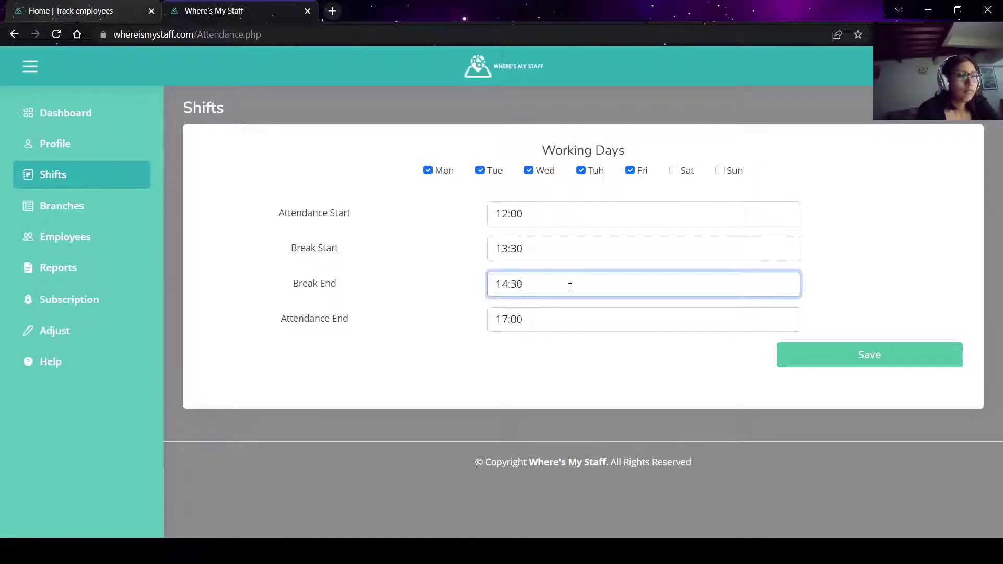
click(504, 321)
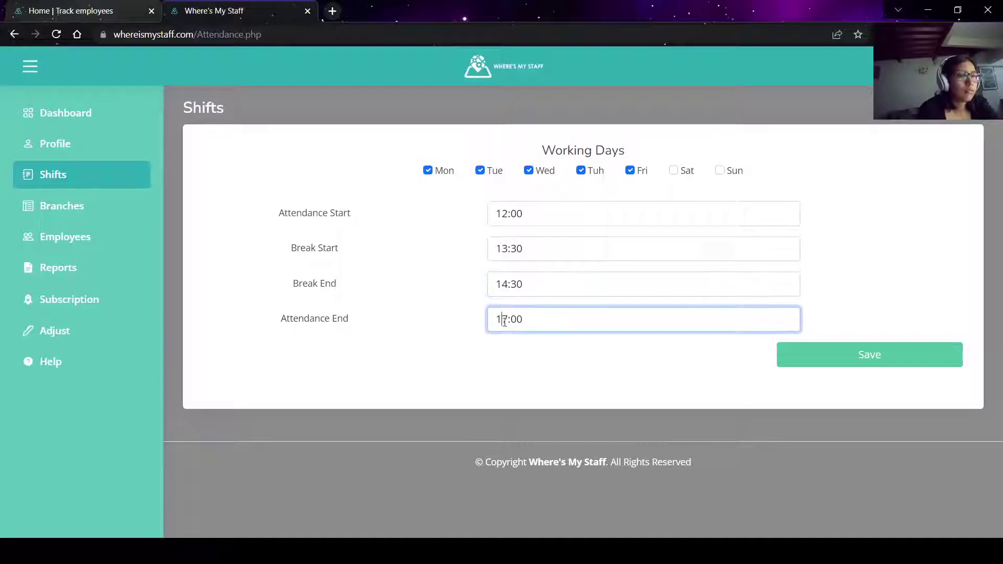
text(9)
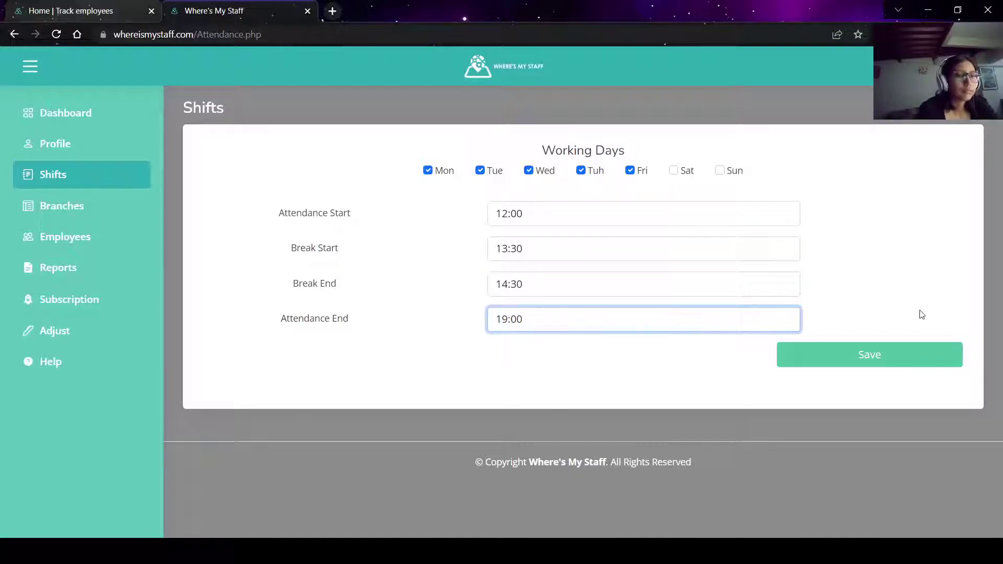
click(903, 366)
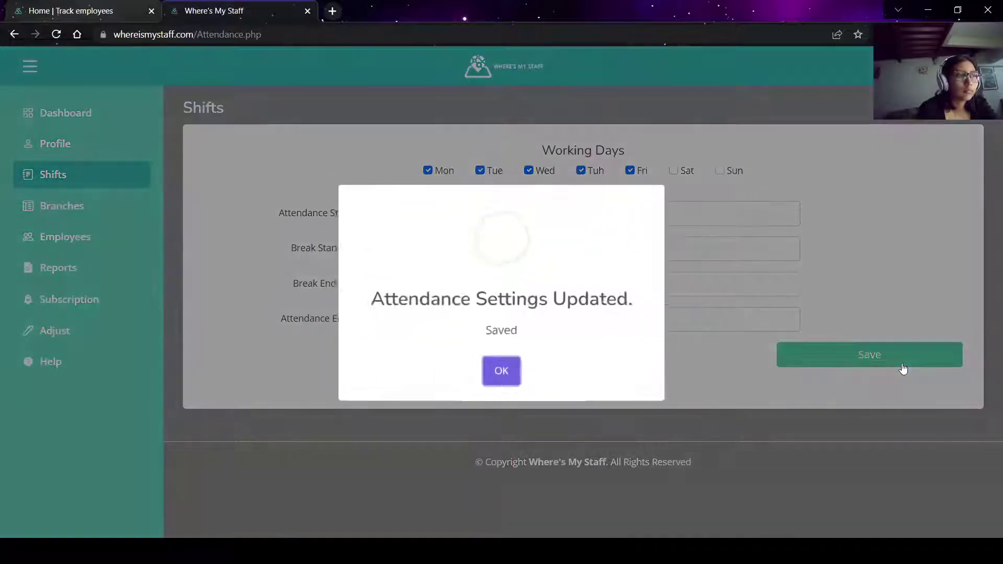
click(505, 376)
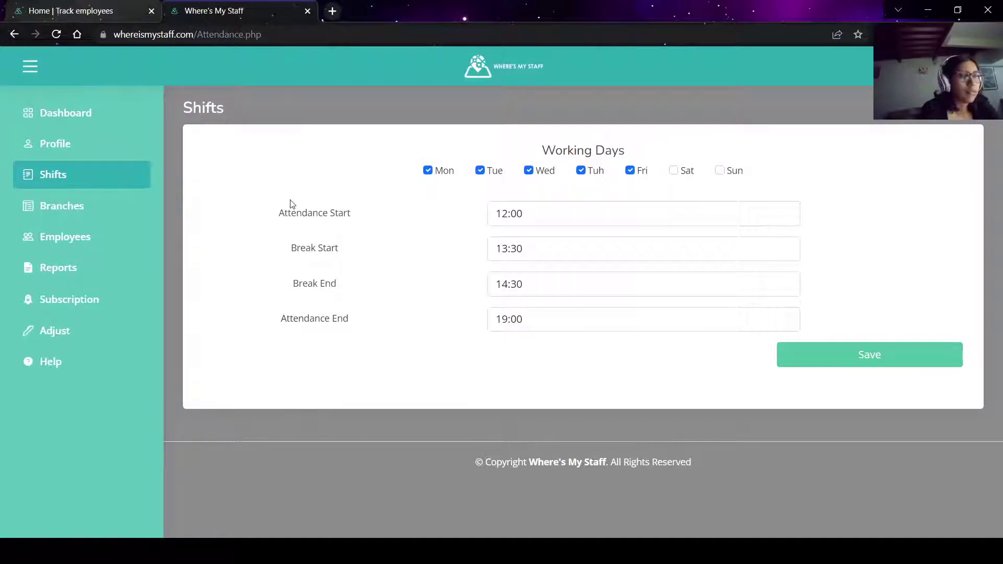
Go to the empty Branches page and open the Add branch dialog.
click(98, 214)
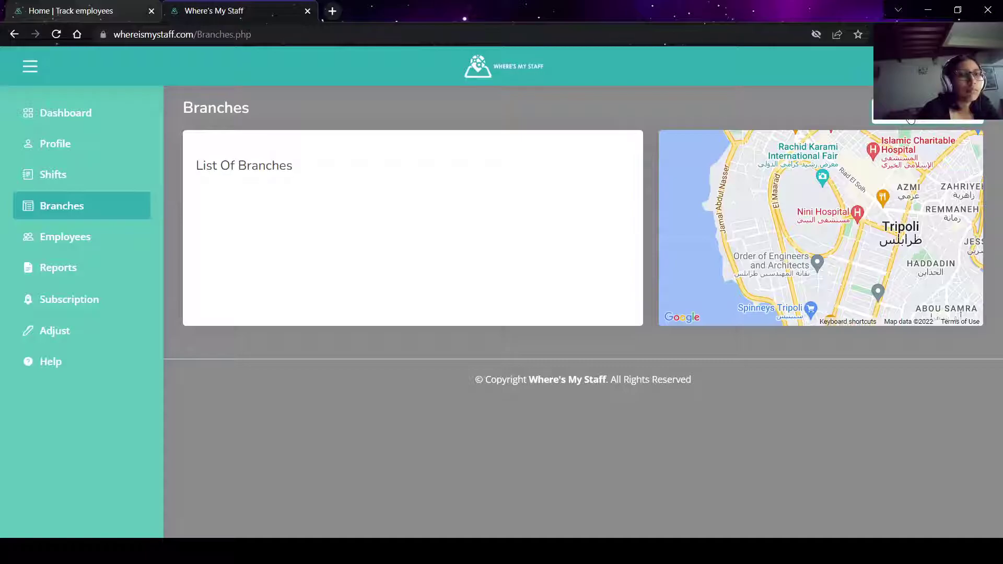
click(822, 179)
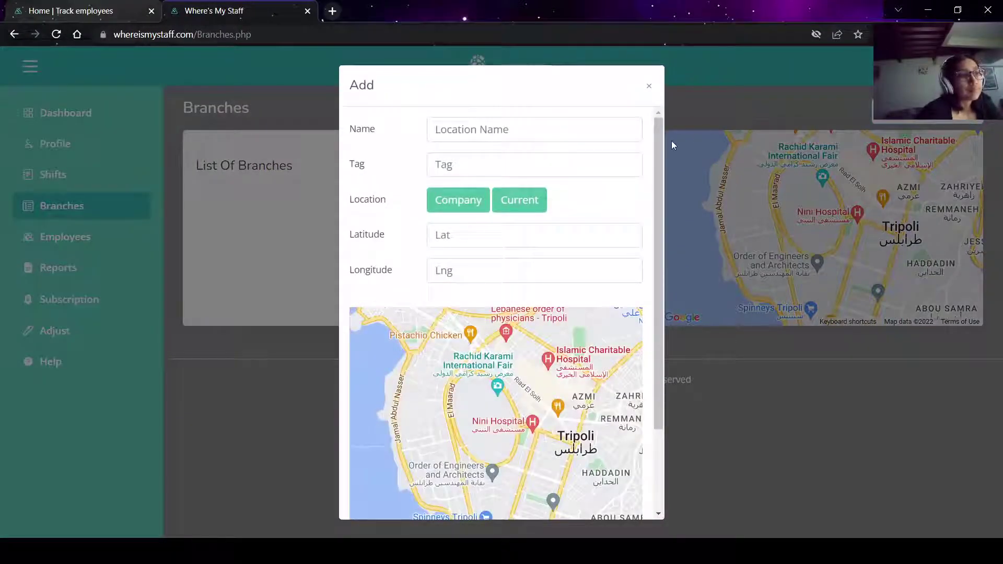
Add a branch named 'Location' with tag 123 at the company's coordinates and confirm it.
click(609, 127)
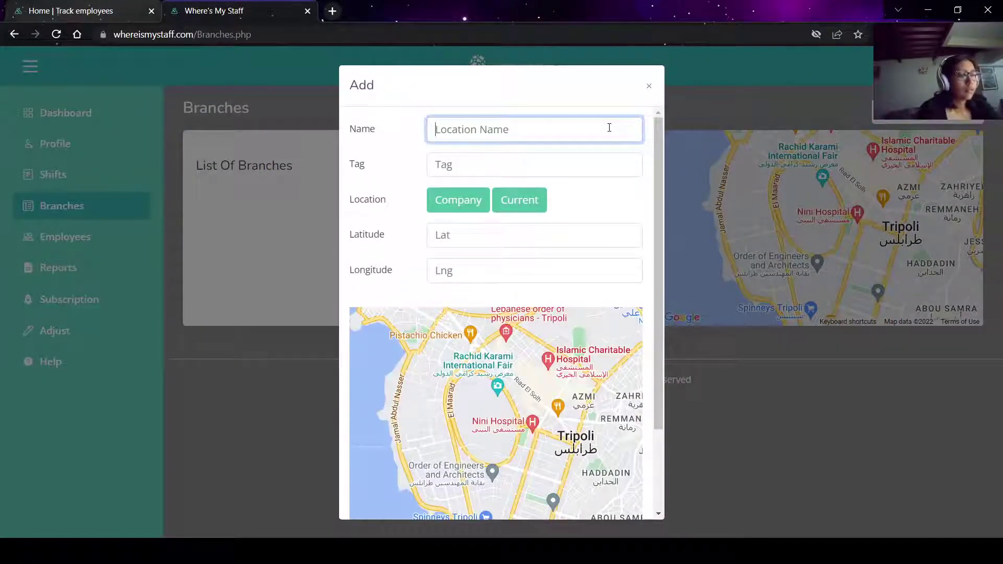
text(Location)
key(Tab)
text(12)
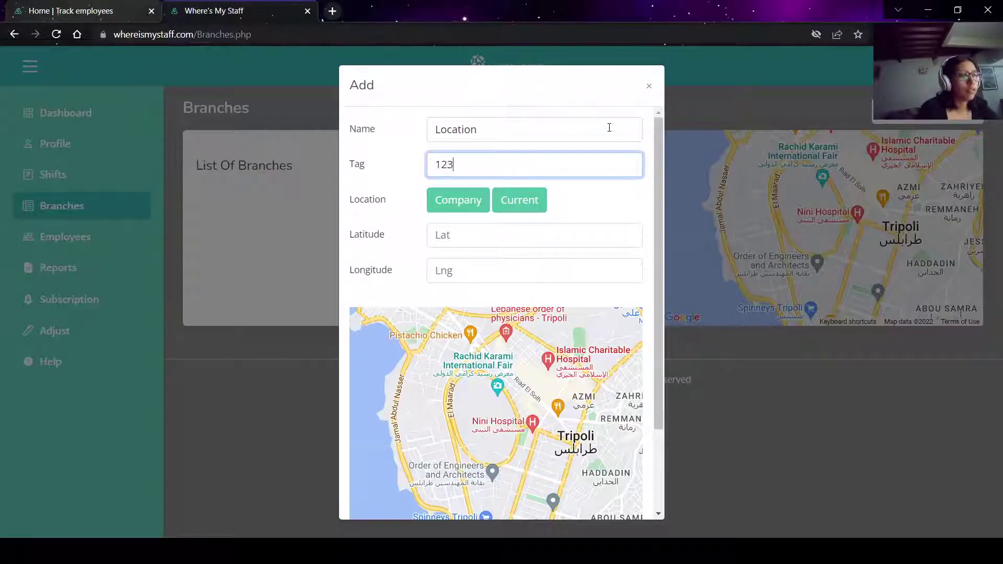
click(466, 201)
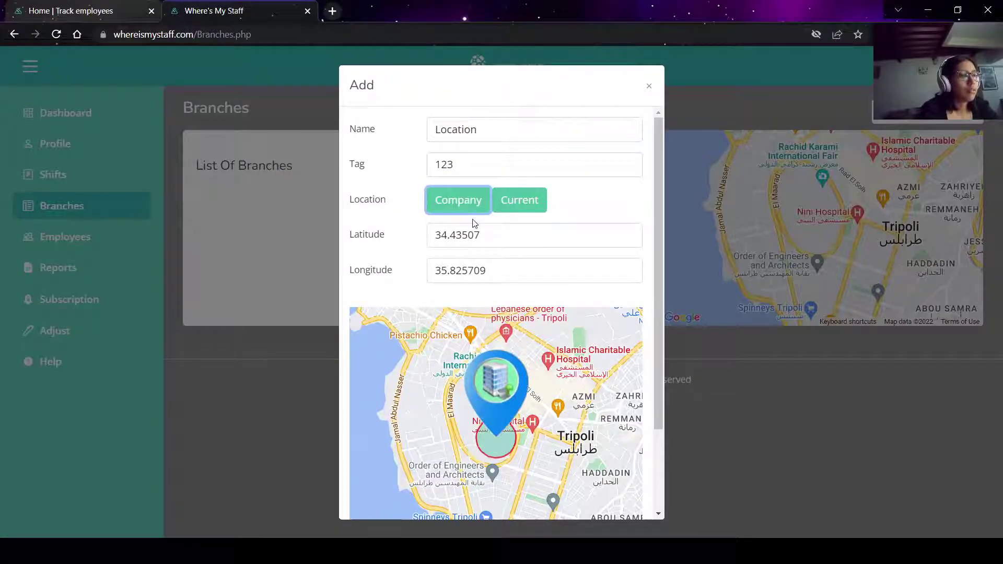
scroll(475, 224, down, 2)
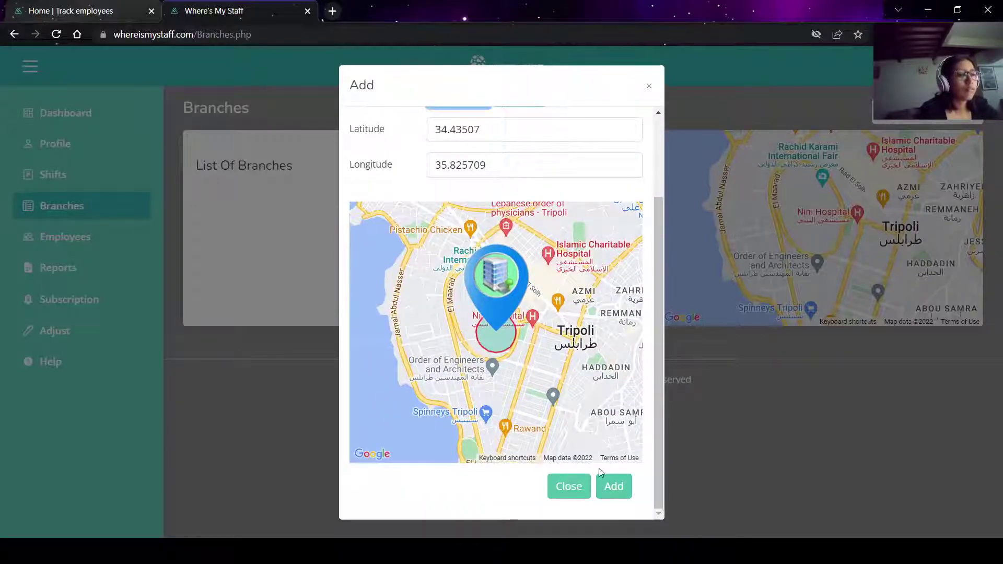
click(609, 487)
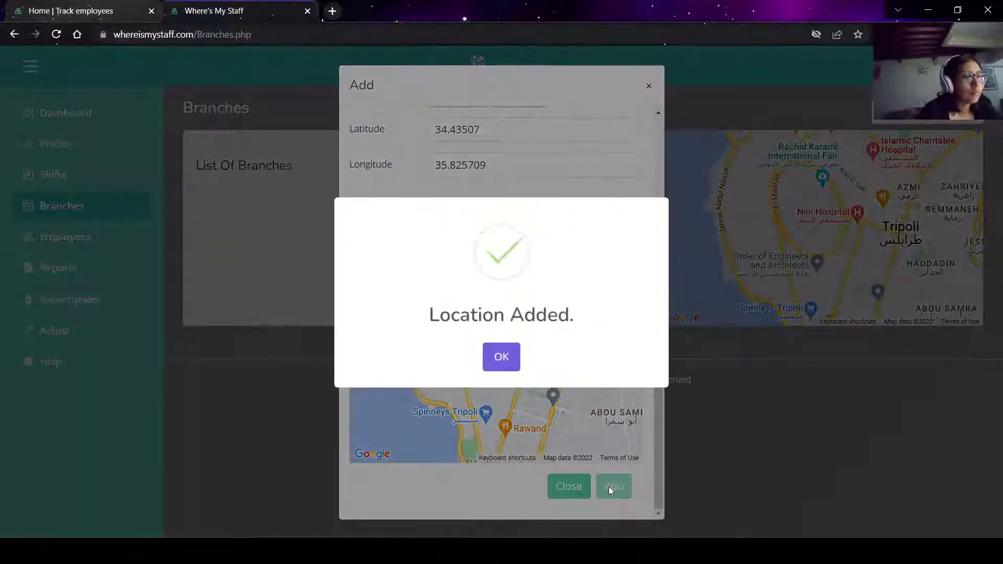
click(505, 354)
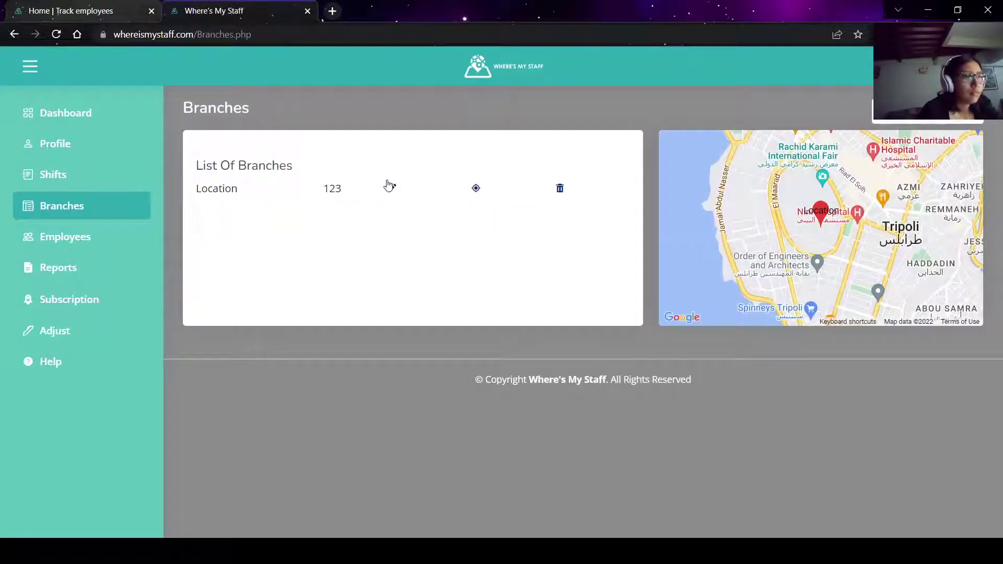
Centre the map on the Location branch pin in Tripoli, then return to the Branches list.
click(478, 193)
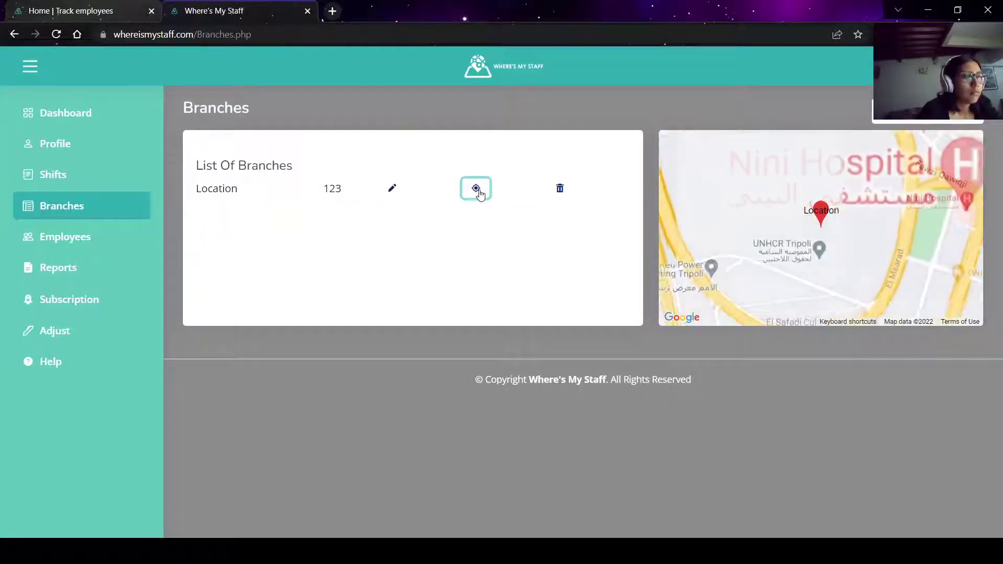
scroll(829, 223, down, 4)
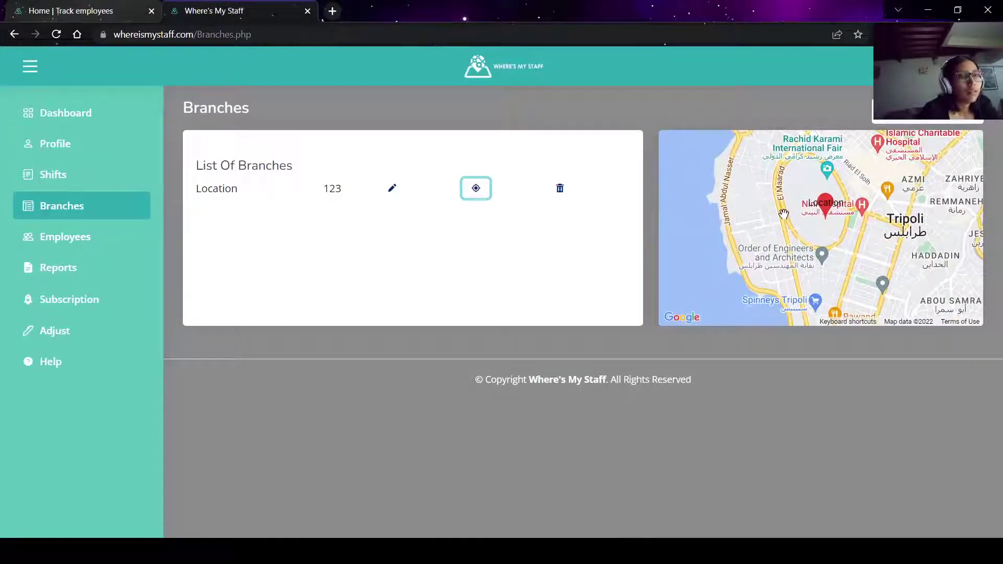
scroll(784, 215, down, 2)
scroll(784, 214, up, 3)
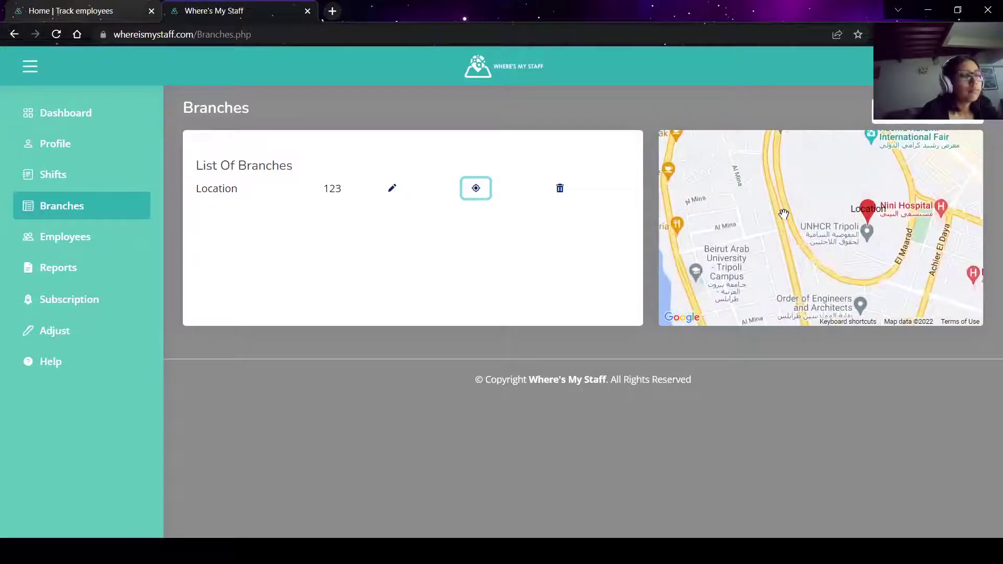
click(94, 238)
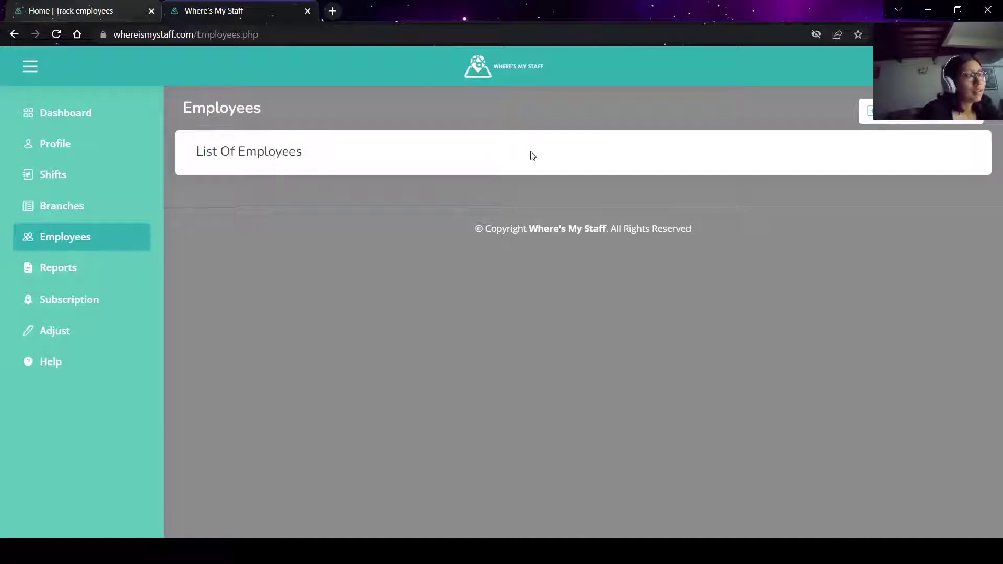
click(91, 209)
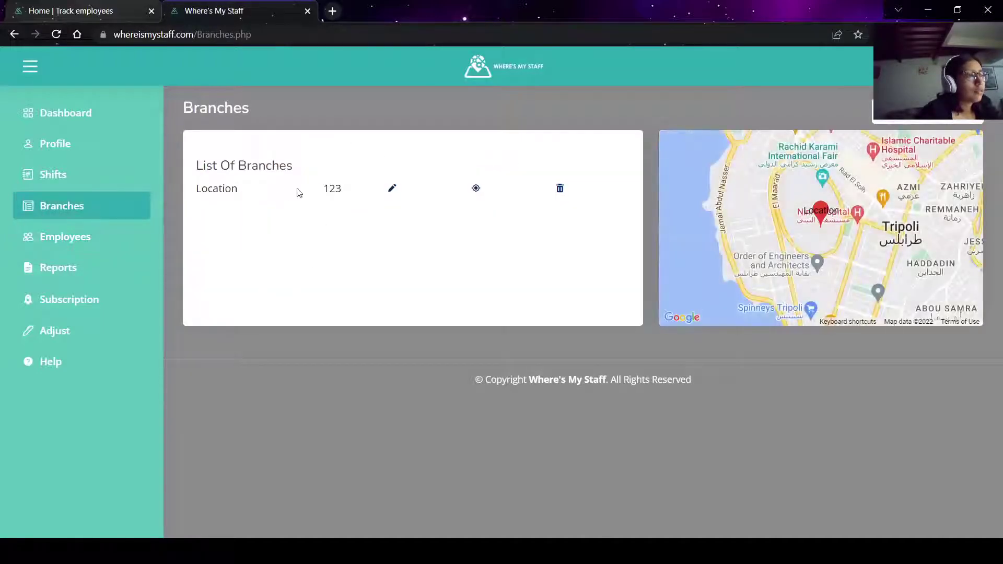
Start a new employee with the first and last name, assigned to the Location branch.
click(121, 236)
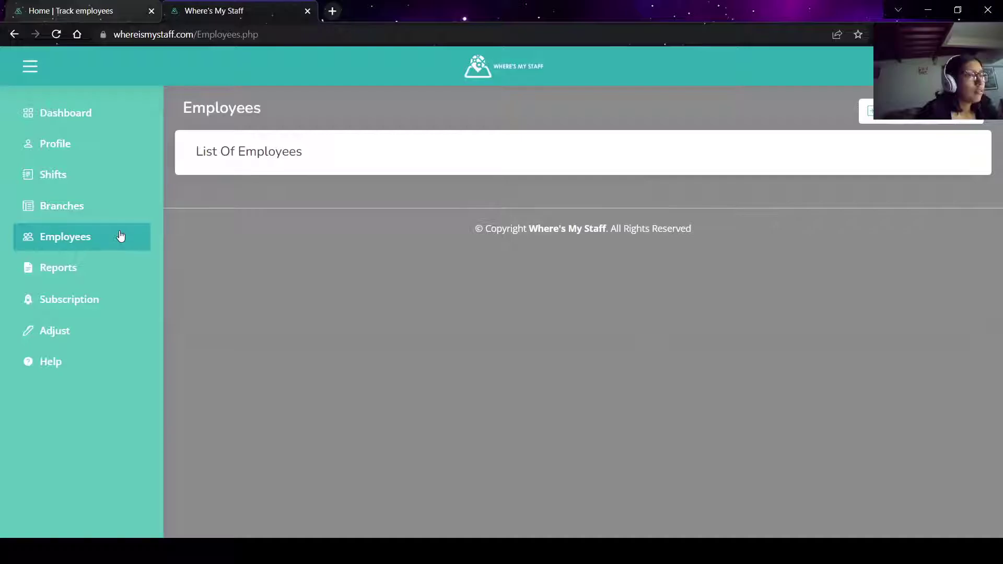
click(933, 121)
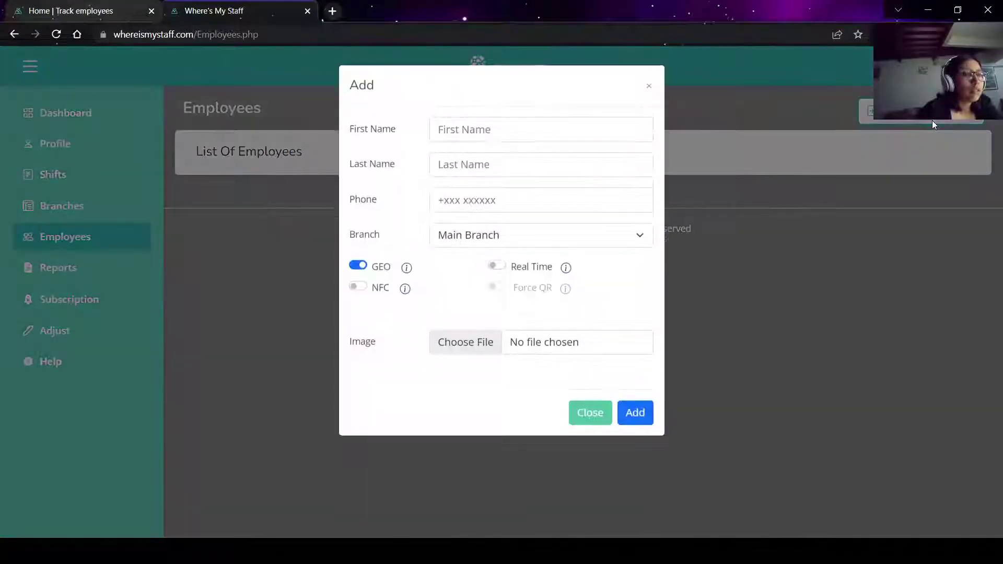
click(546, 138)
text(Zam)
key(Tab)
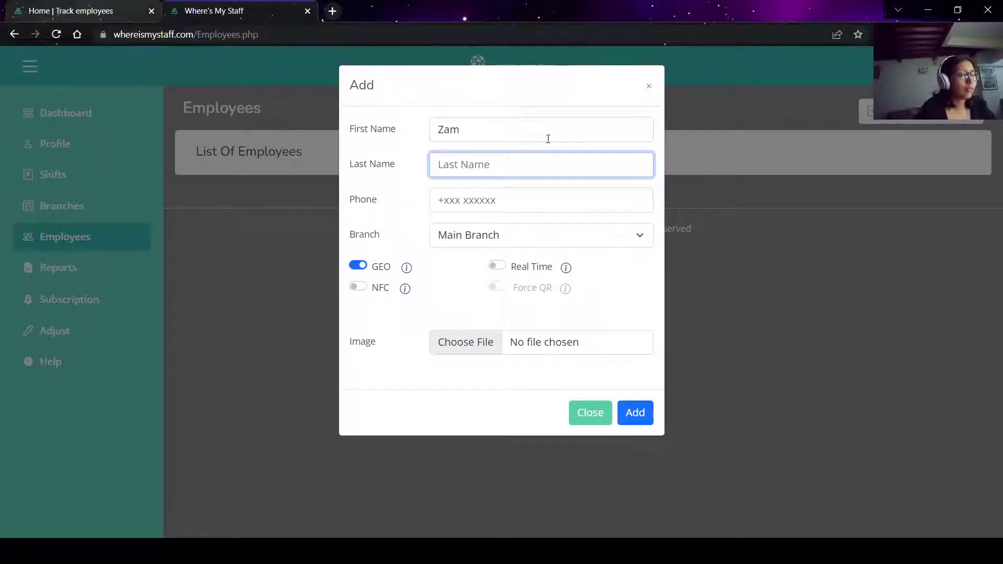
text(Testing)
key(Tab)
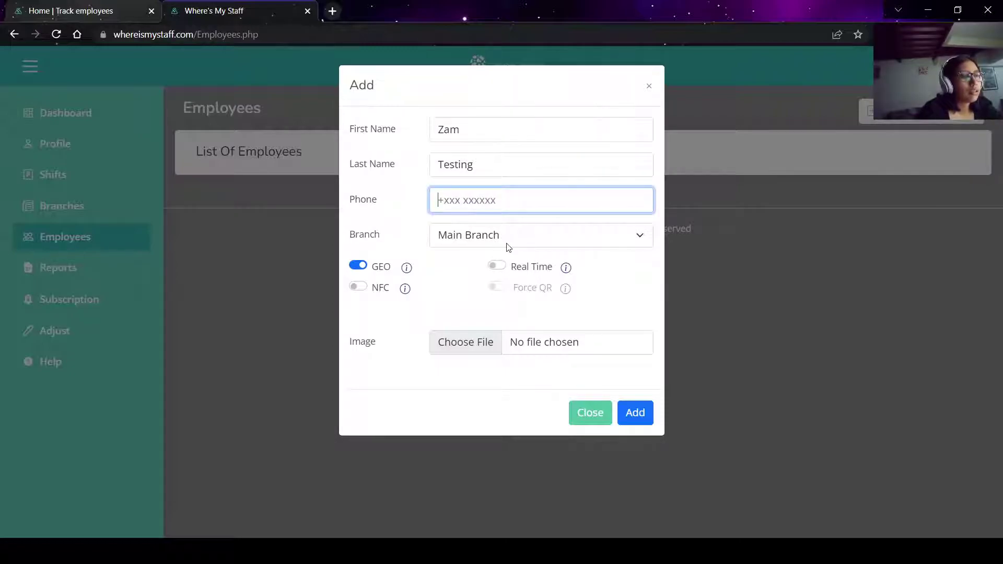
click(476, 233)
click(467, 277)
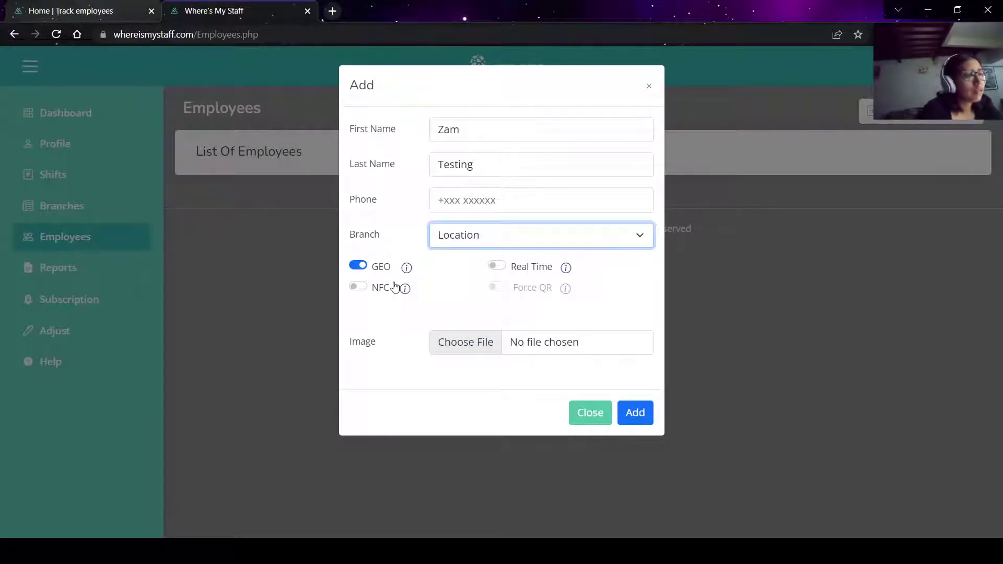
Enable NFC, Real Time and Force QR, review each method's explanation, and submit the employee.
click(358, 287)
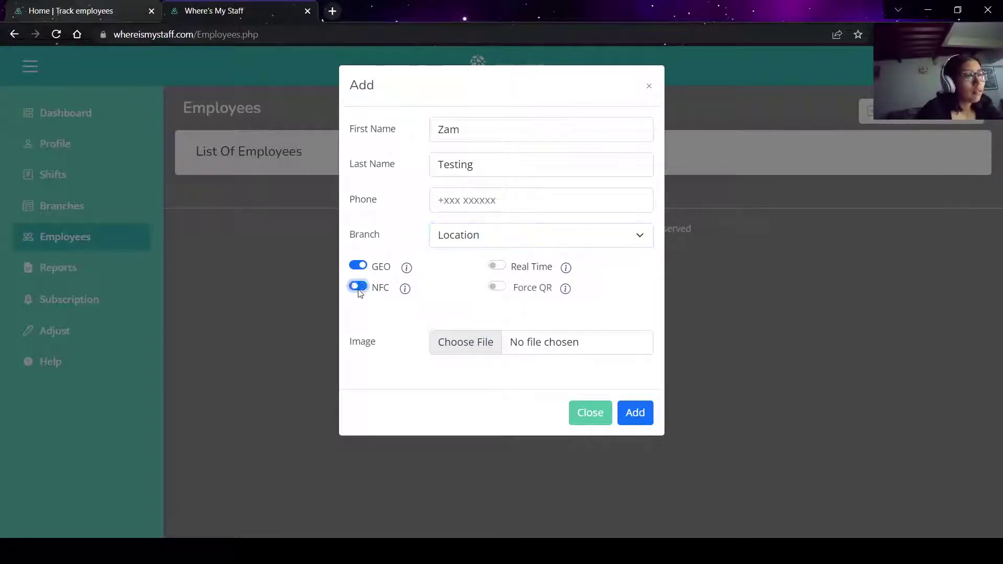
click(496, 266)
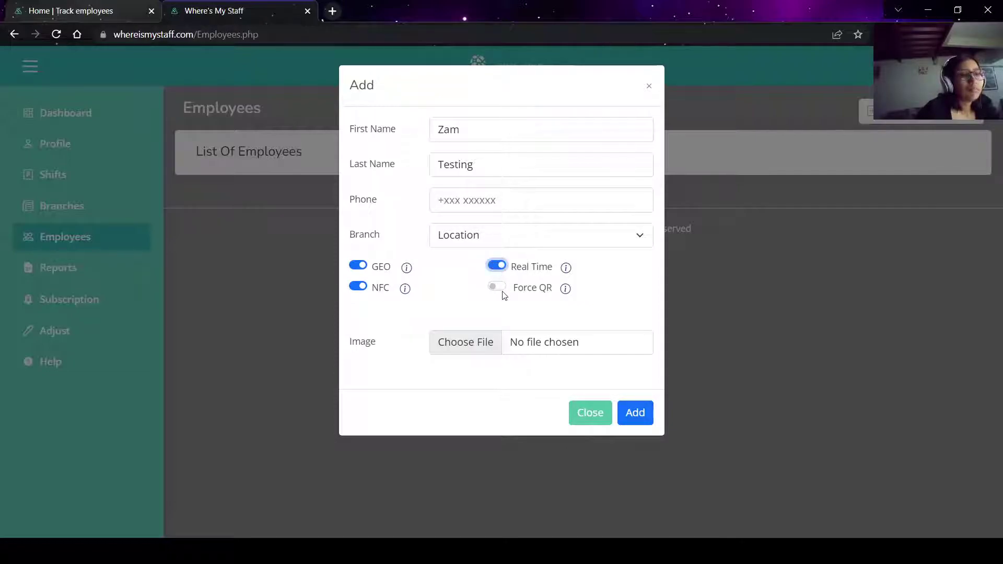
click(496, 286)
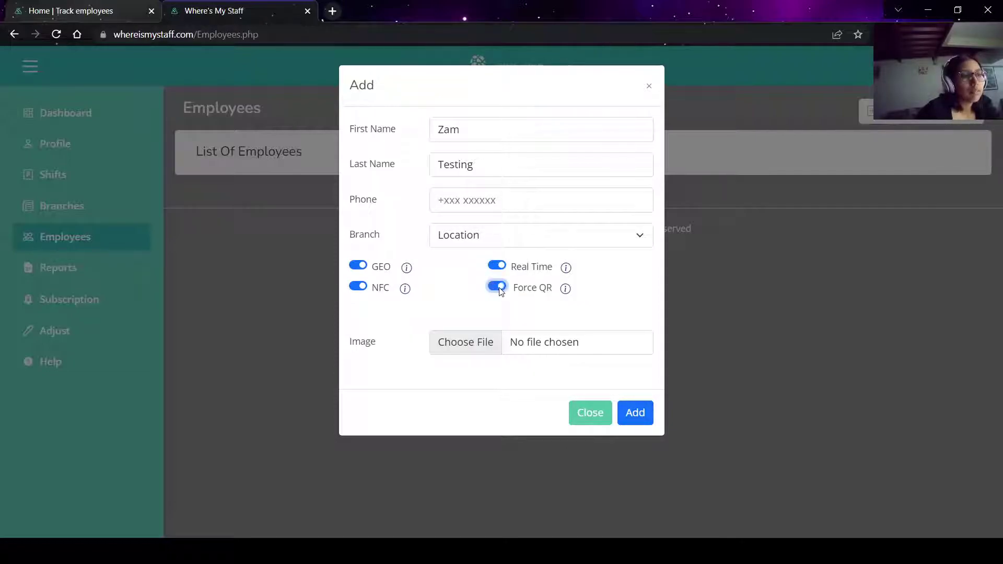
click(566, 290)
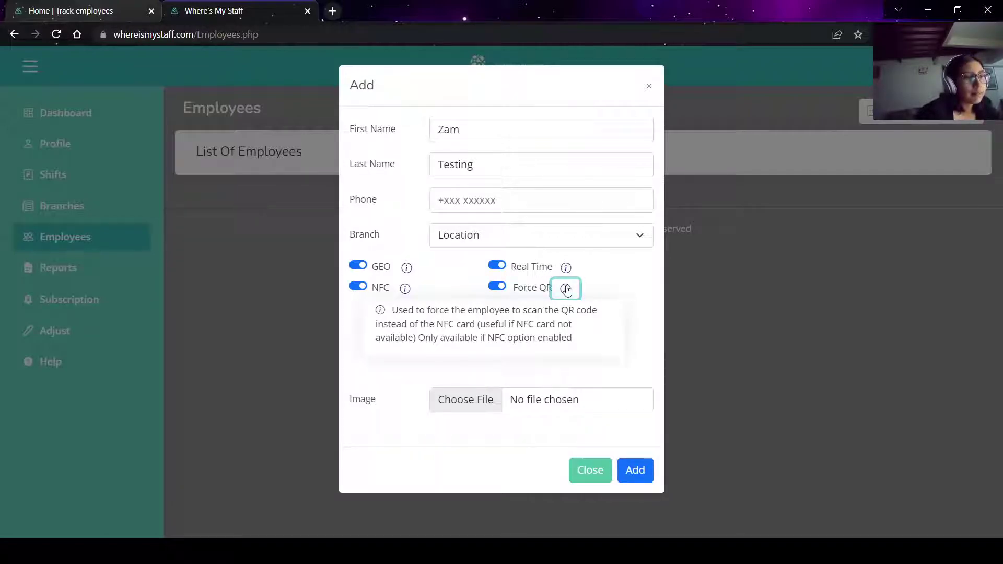
click(566, 289)
click(566, 274)
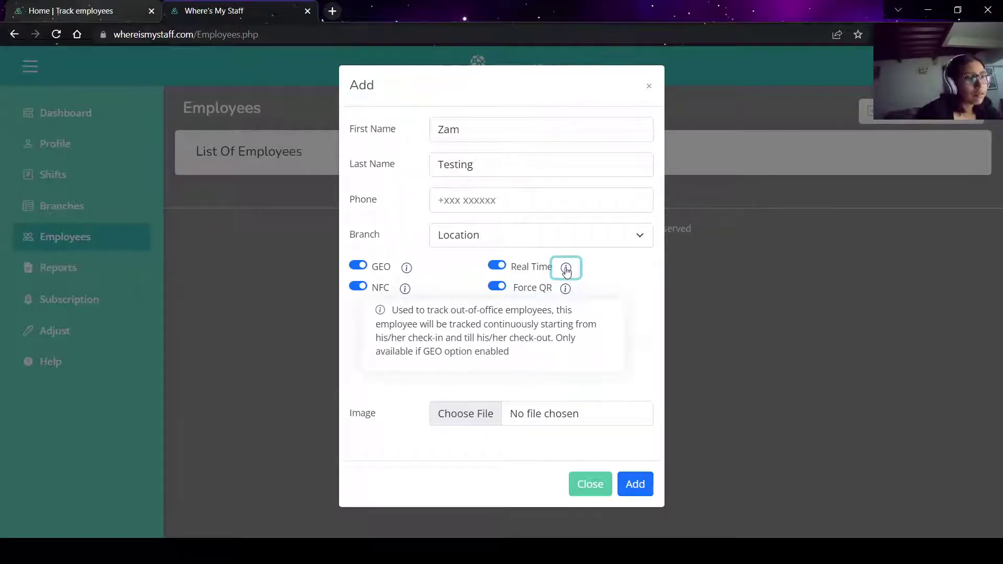
click(566, 269)
click(407, 269)
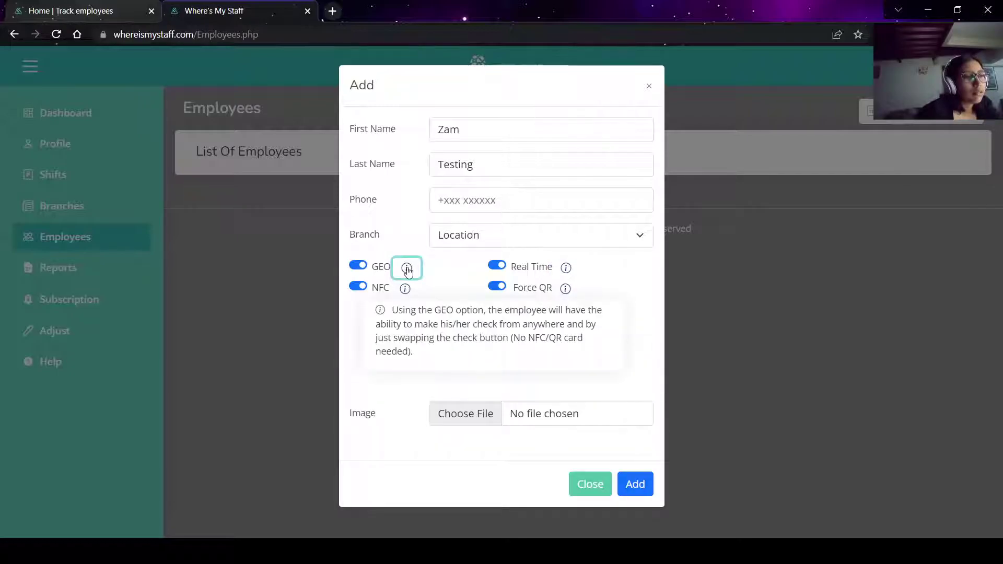
click(408, 270)
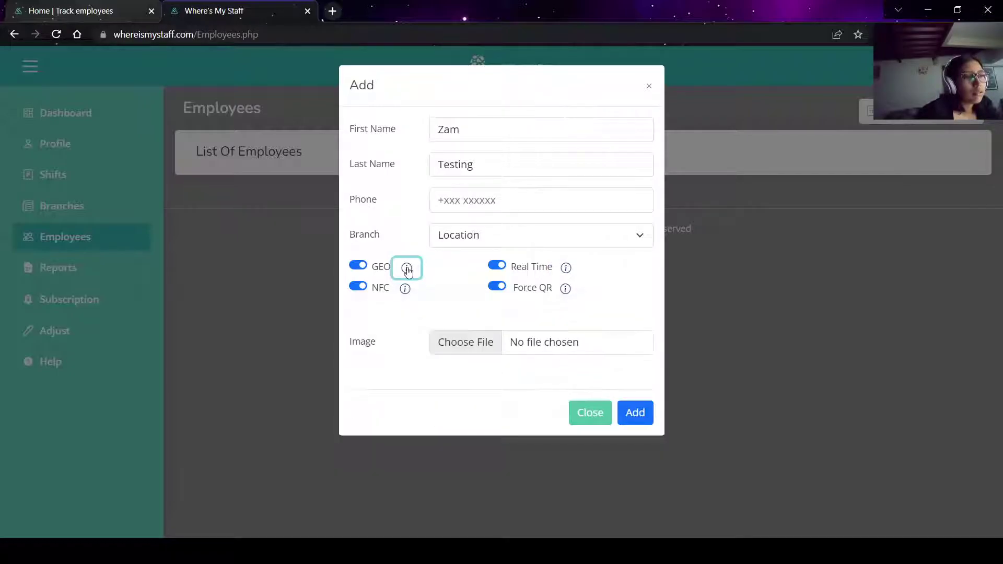
click(412, 294)
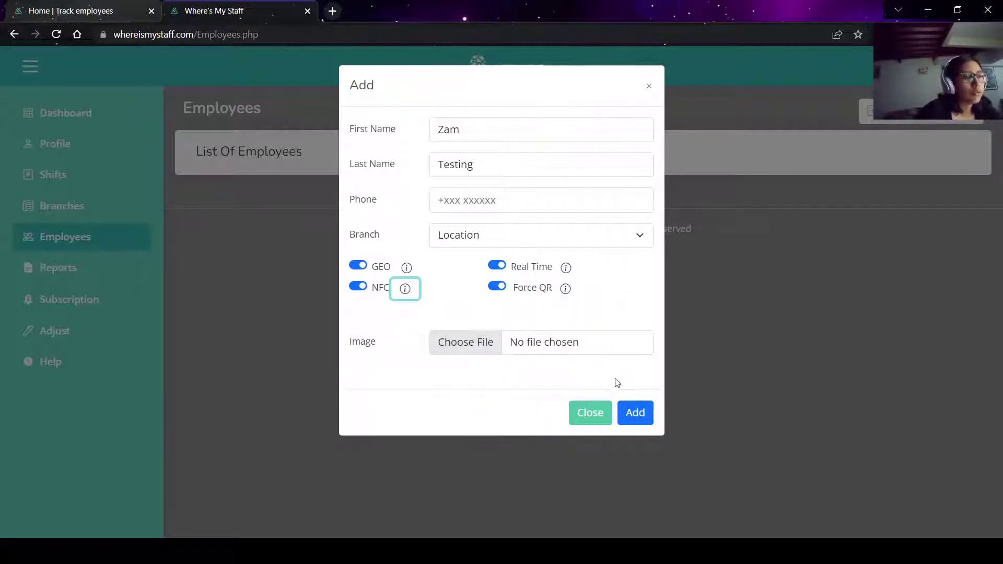
click(630, 421)
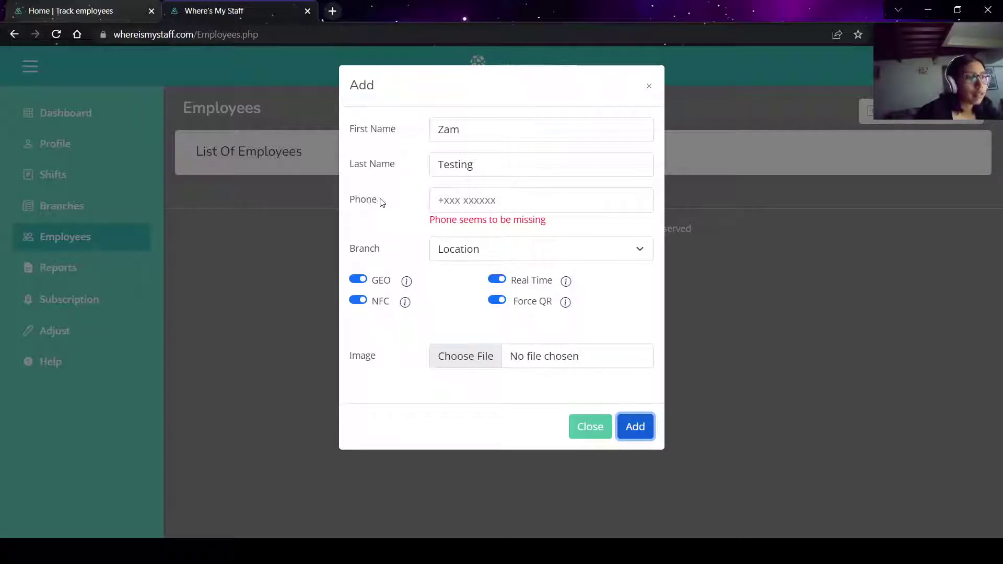
Fill in the employee's phone number, save the employee and acknowledge the added confirmation.
click(455, 199)
text(+1234567890)
click(640, 427)
click(641, 427)
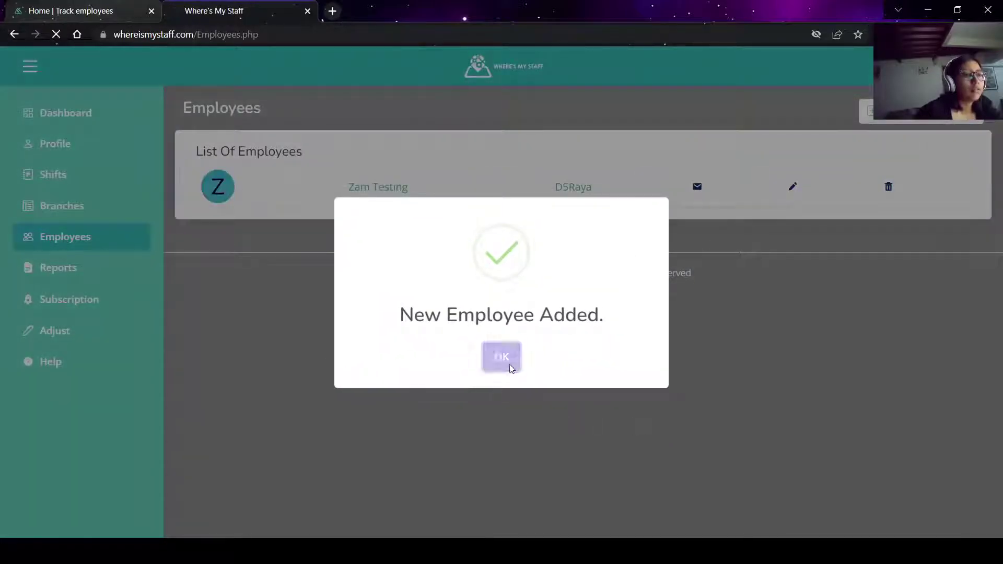
click(510, 365)
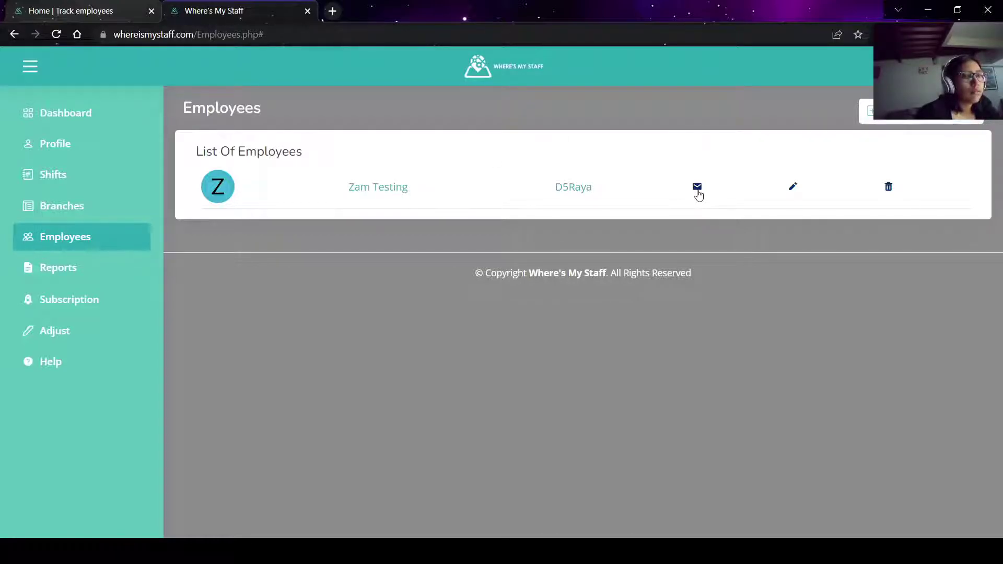
Message the new employee from their row, acknowledge Message Sent, then go to Reports.
click(697, 189)
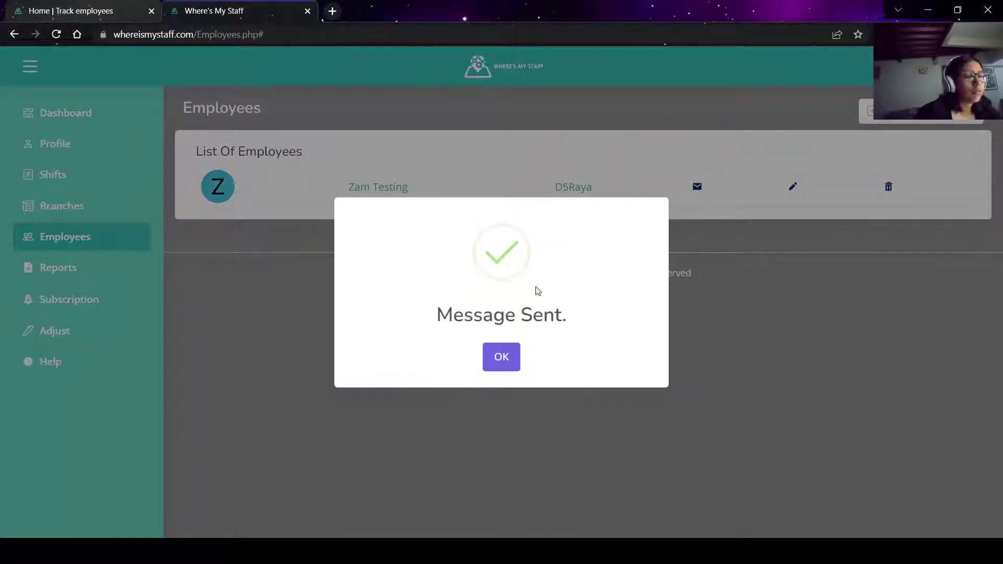
click(504, 364)
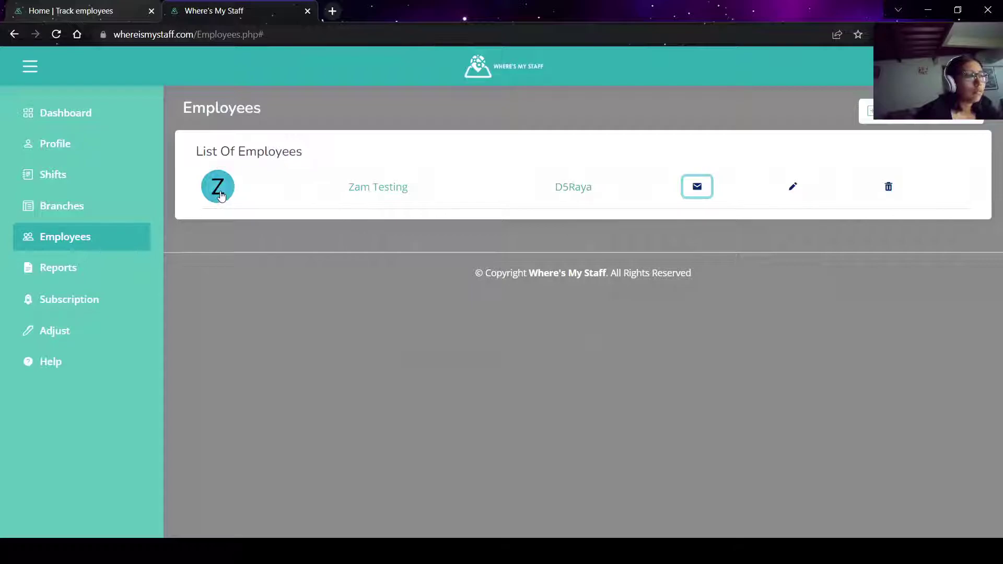
click(574, 189)
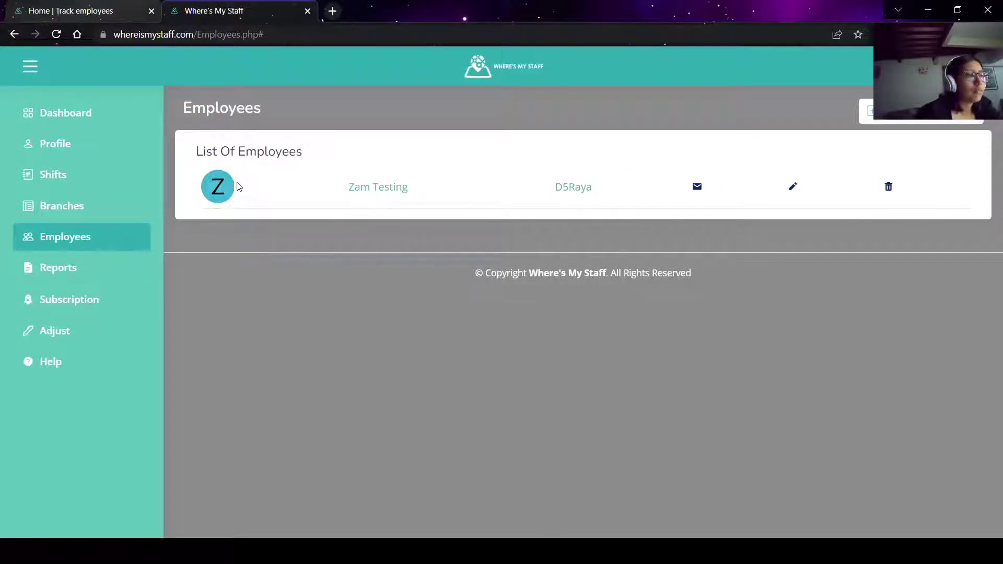
click(99, 268)
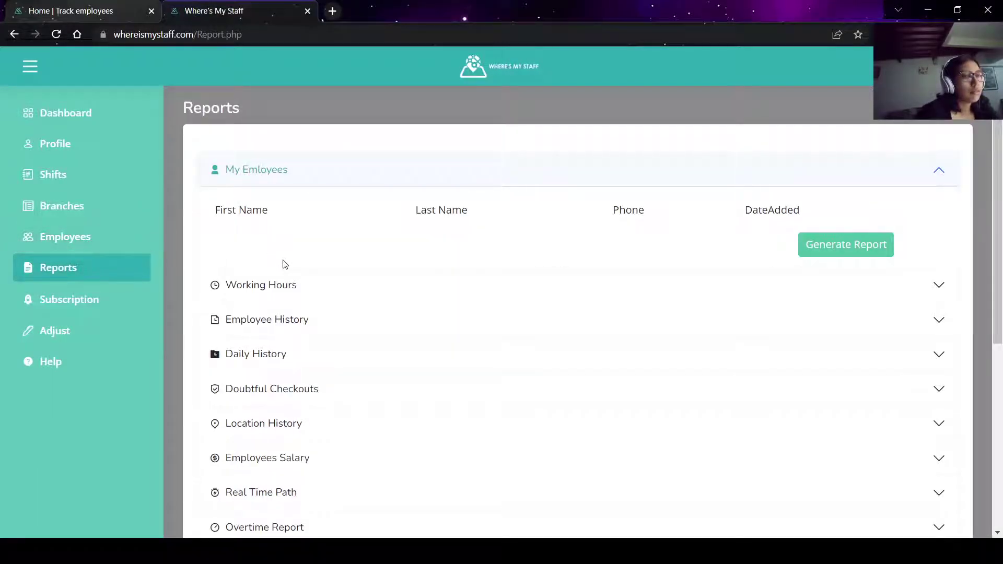
Preview the Working Hours, Employee History and Daily History reports on the Reports page.
scroll(401, 289, down, 3)
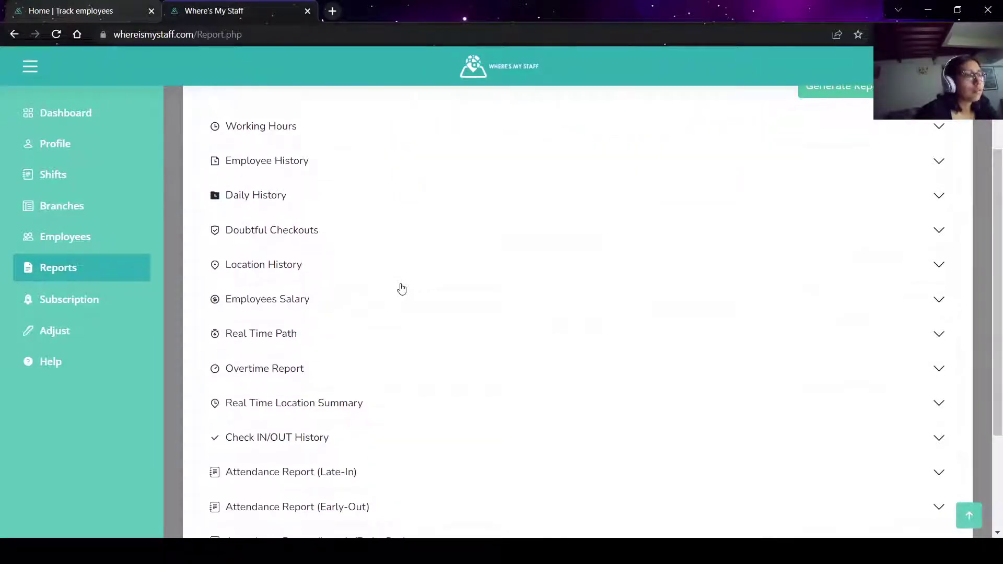
click(454, 120)
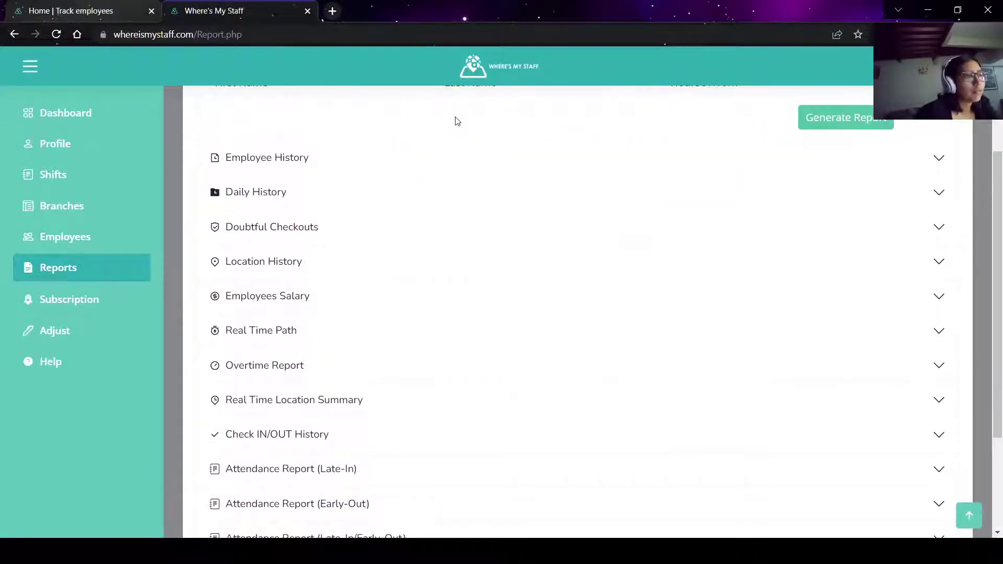
scroll(455, 118, up, 3)
scroll(455, 117, down, 2)
click(453, 124)
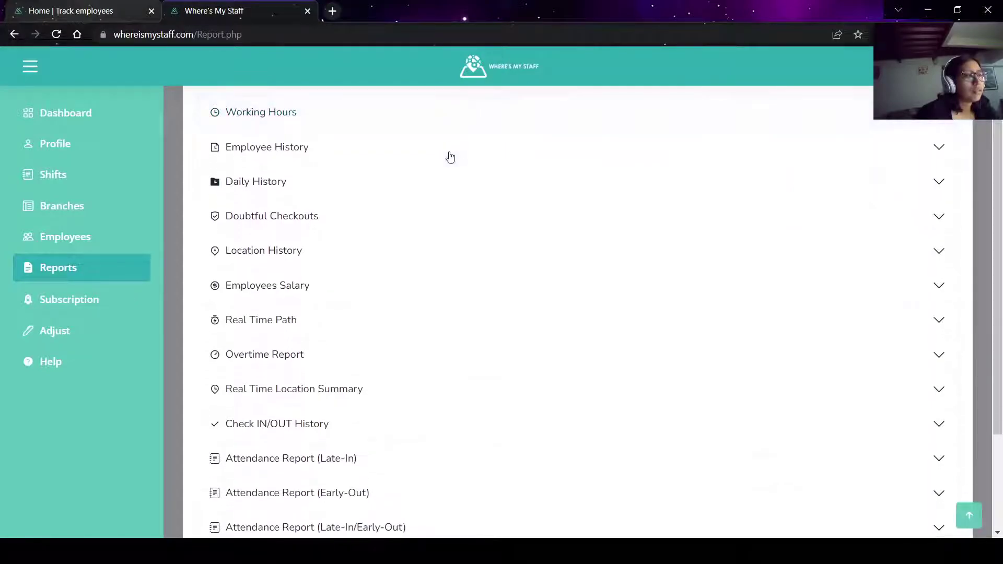
click(450, 157)
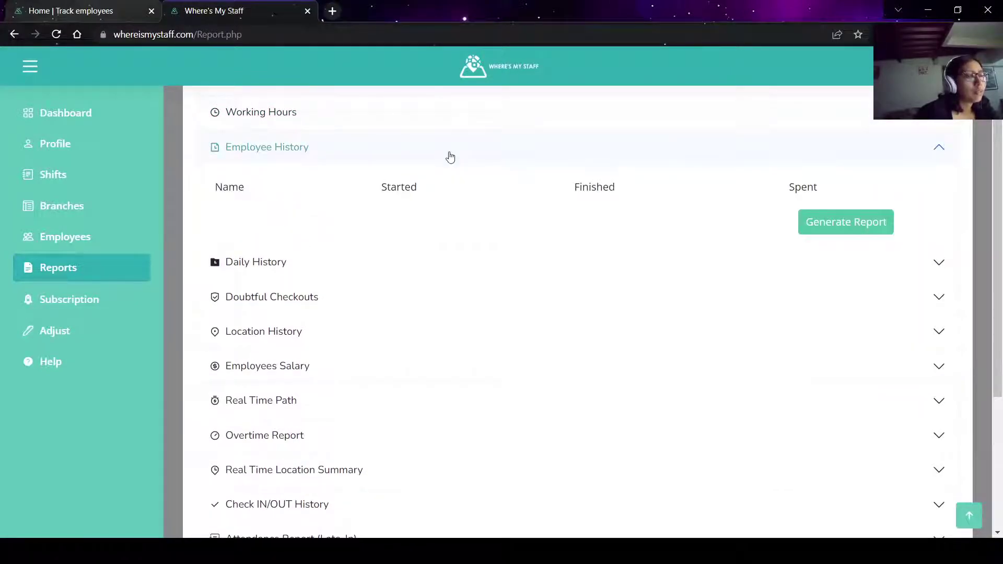
click(450, 156)
scroll(450, 157, down, 1)
click(456, 134)
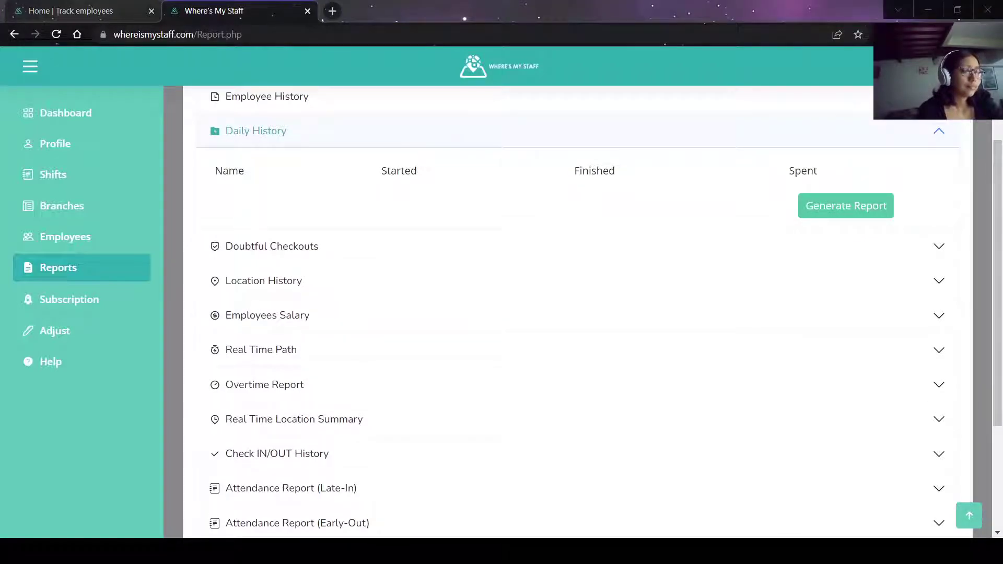
scroll(627, 288, down, 1)
scroll(627, 288, down, 1)
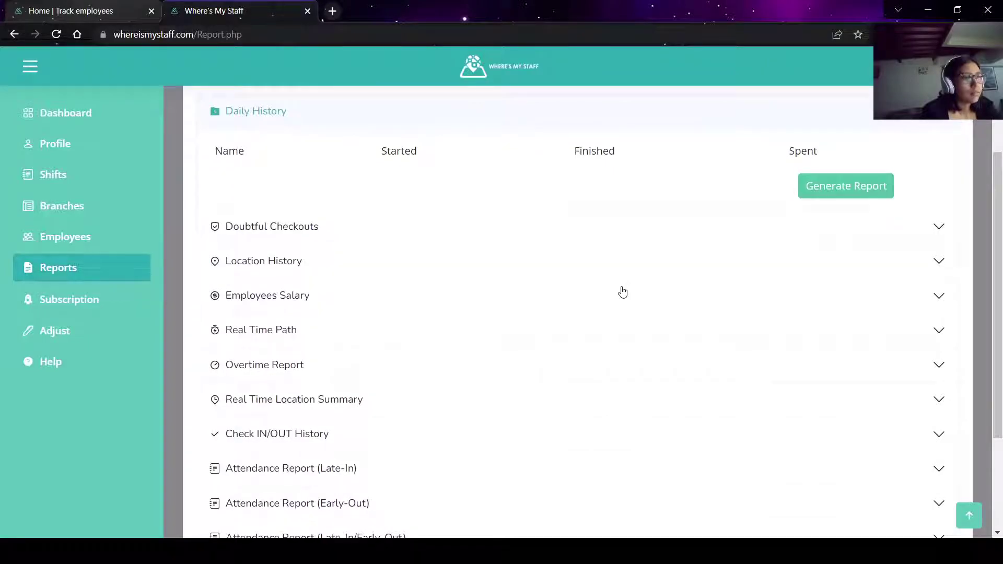
Expand the Employees Salary and Location History reports to show their columns.
click(606, 293)
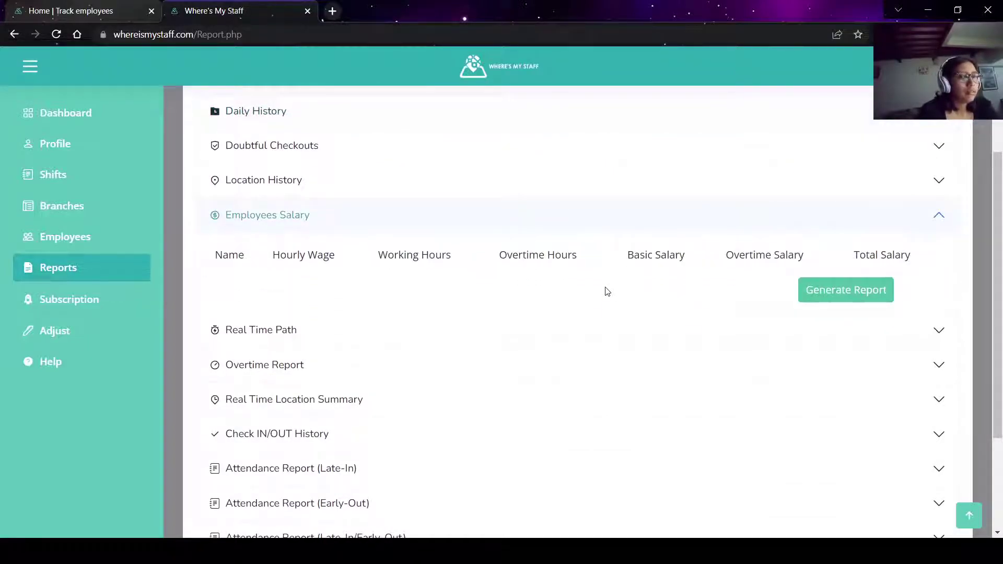
click(621, 172)
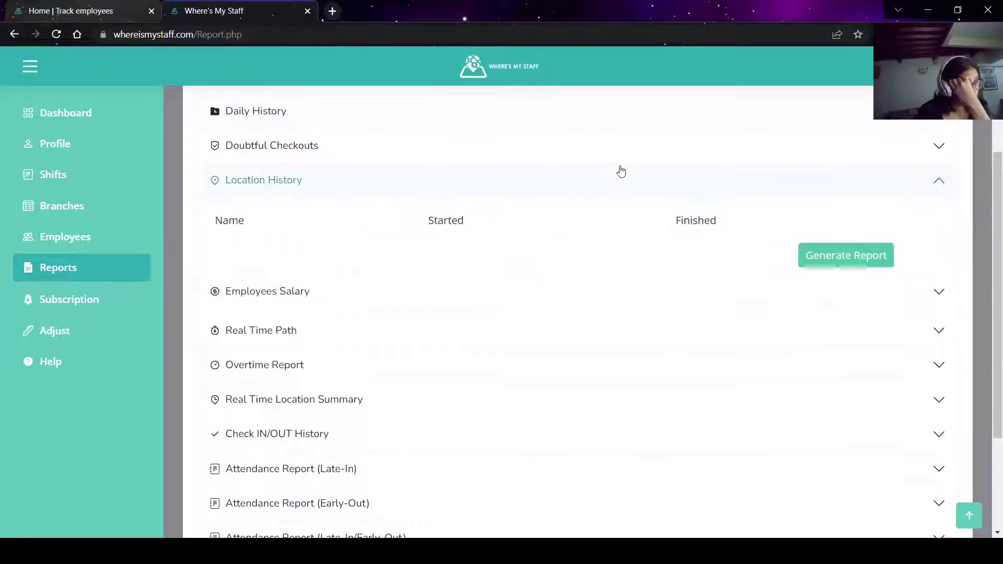
scroll(606, 224, up, 3)
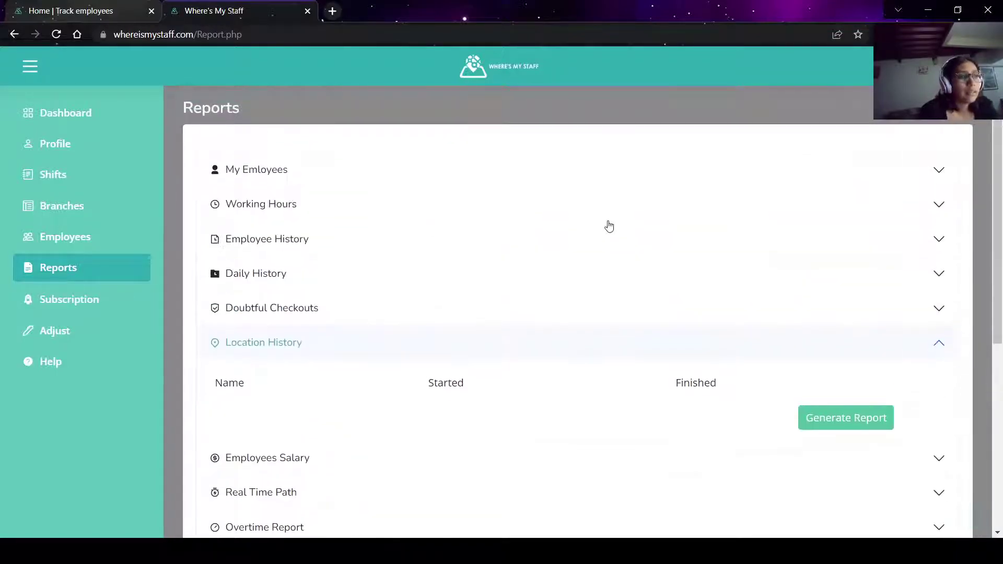
scroll(602, 325, down, 1)
Generate the Location History report for Main Branch and export its table to Excel.
click(812, 349)
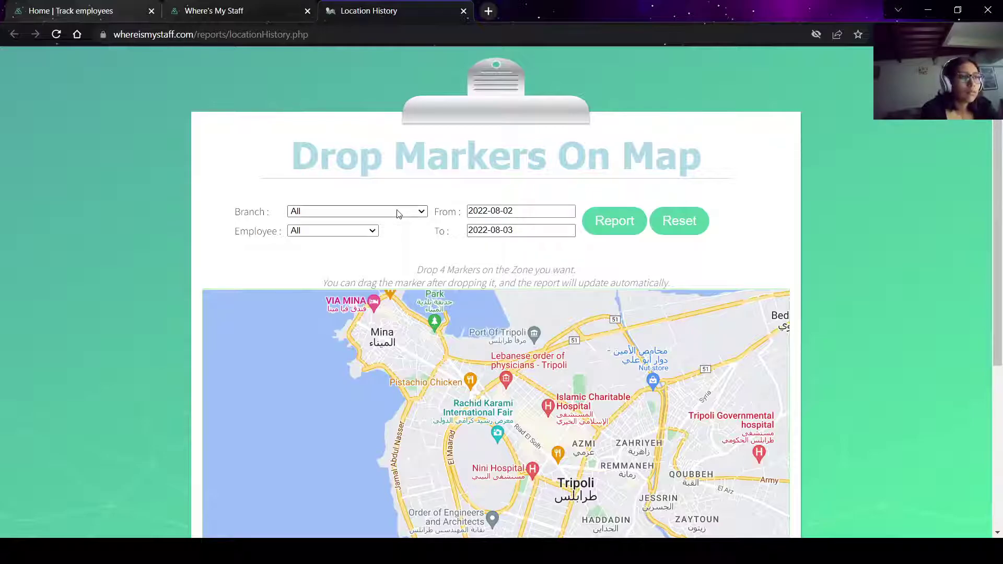
click(389, 238)
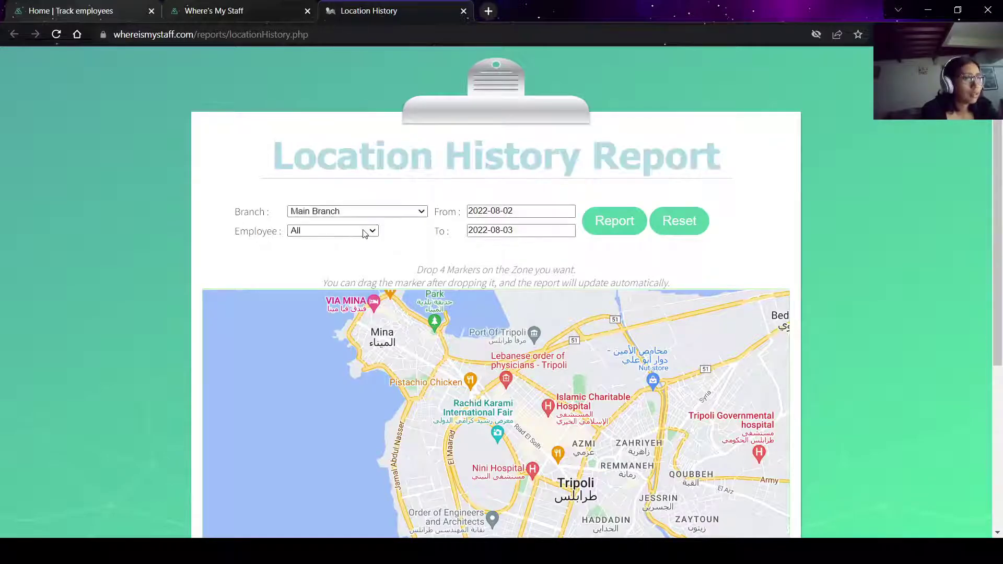
scroll(501, 223, down, 2)
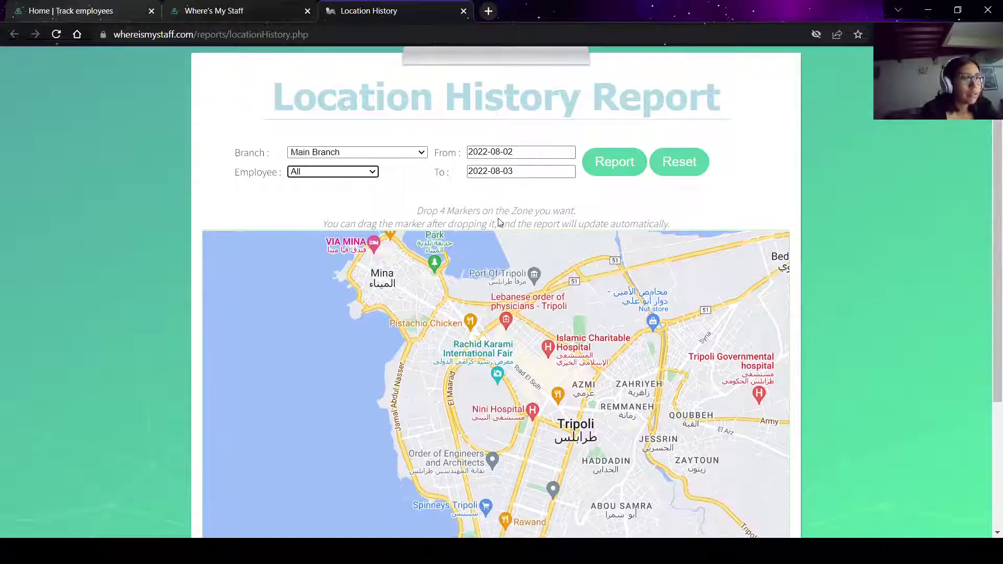
scroll(465, 366, down, 3)
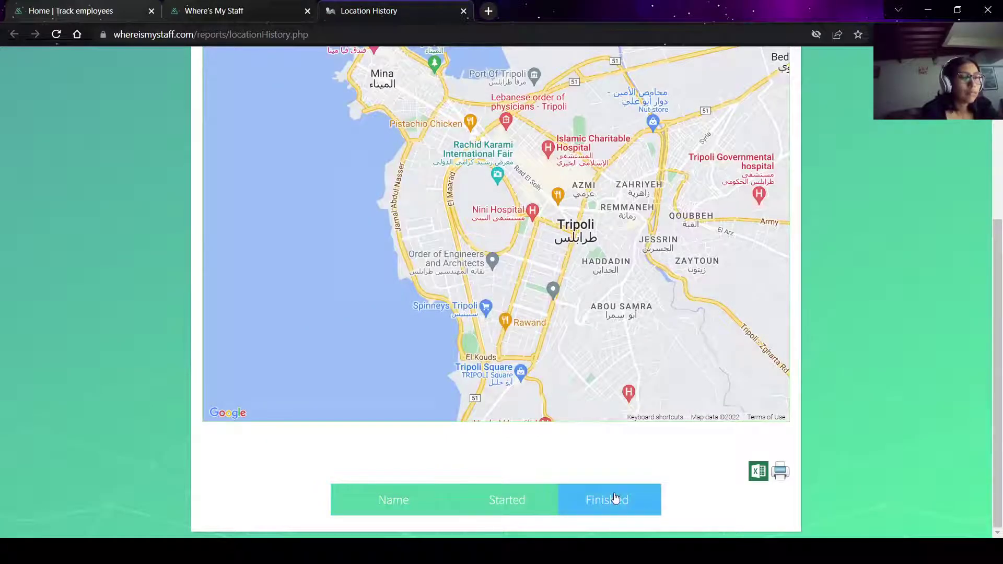
click(758, 472)
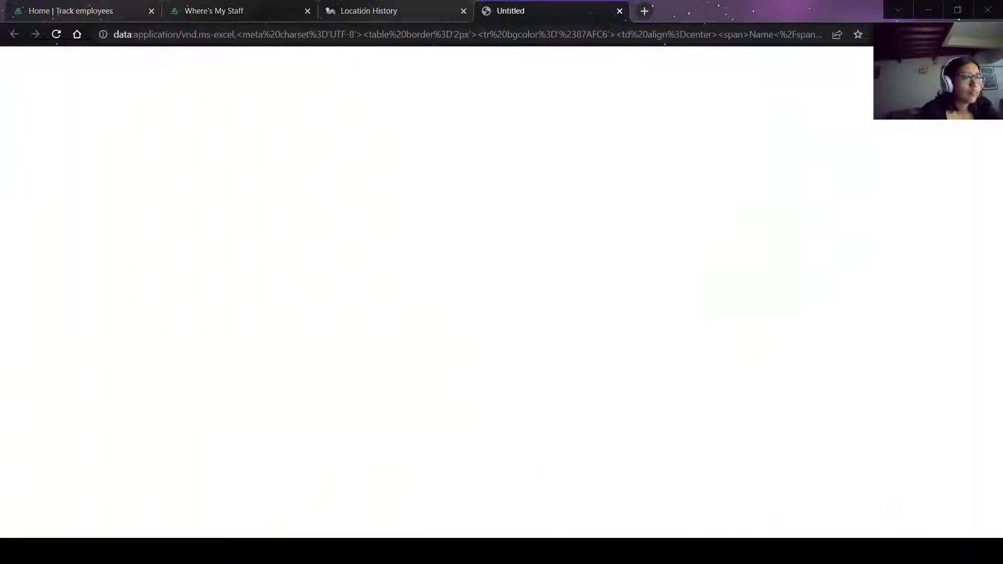
scroll(511, 328, up, 5)
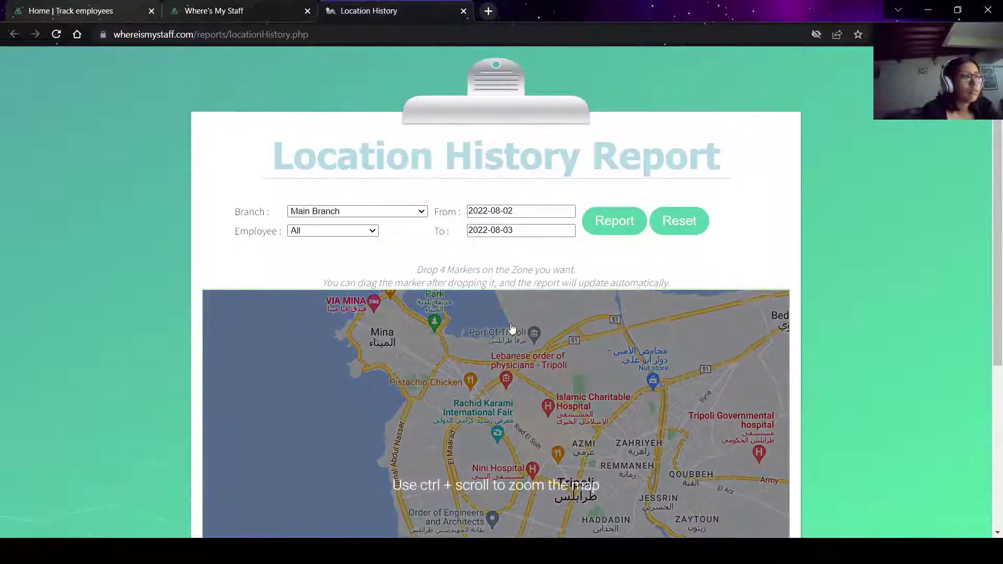
Close the Location History tab and expand Employees Salary, Real Time Path, Overtime and Real Time Location Summary.
key(ctrl+w)
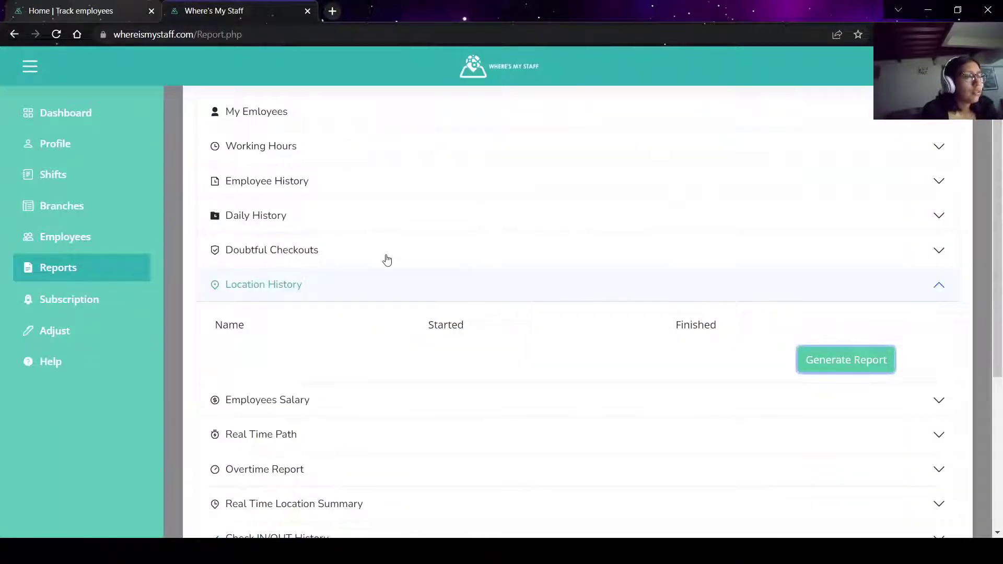
scroll(386, 259, down, 3)
click(397, 257)
scroll(397, 257, down, 1)
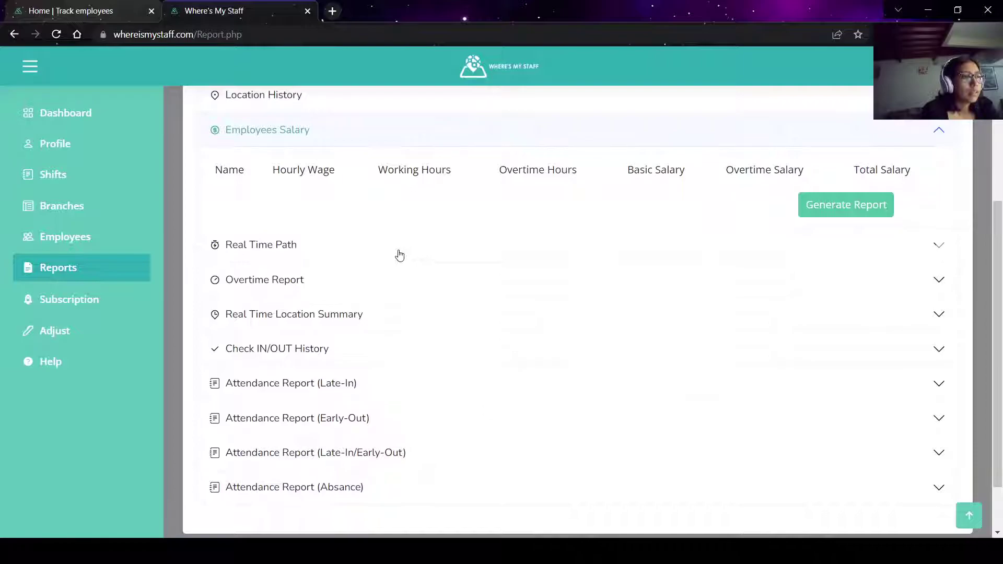
click(400, 255)
click(415, 219)
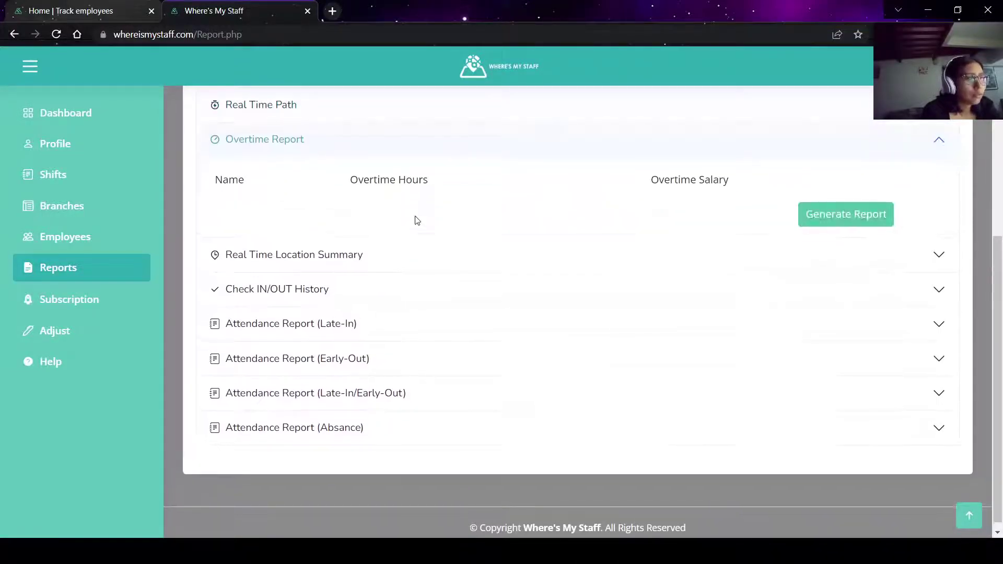
click(401, 258)
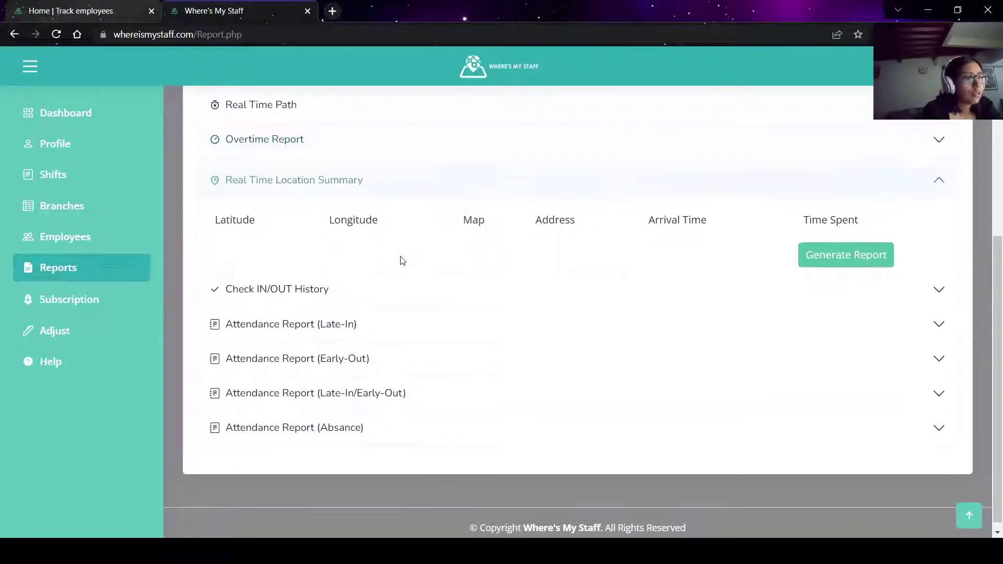
Expand Check IN/OUT History and the Late-In, Early-Out, Late-In/Early-Out and Absence attendance reports, then open Subscription.
click(410, 287)
click(409, 304)
click(407, 352)
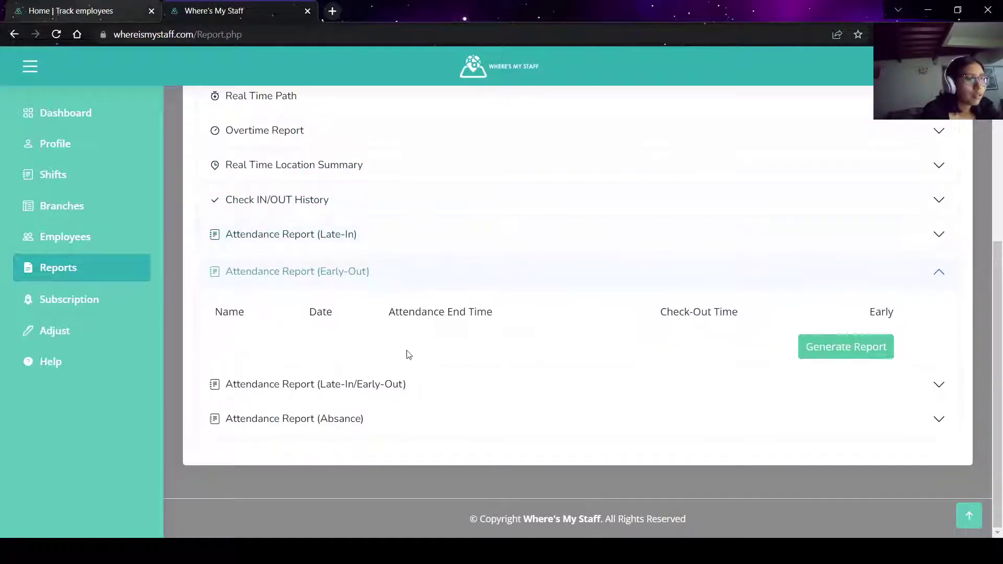
click(406, 396)
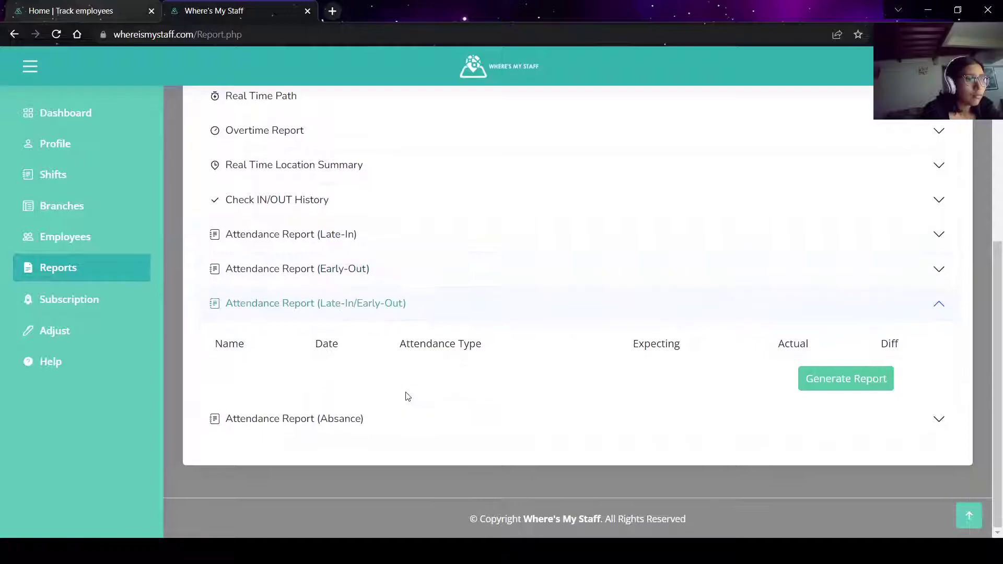
click(407, 411)
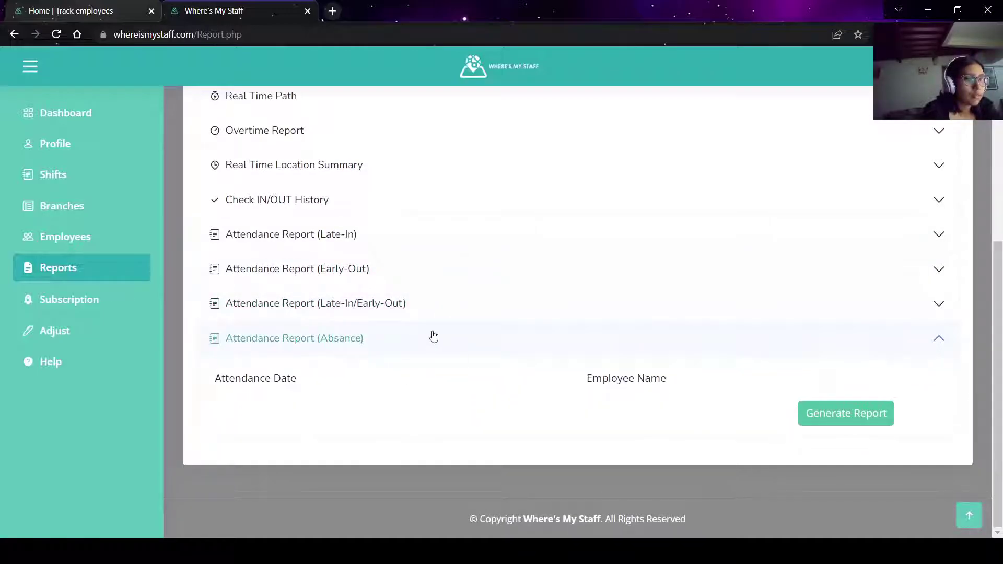
click(433, 338)
click(92, 295)
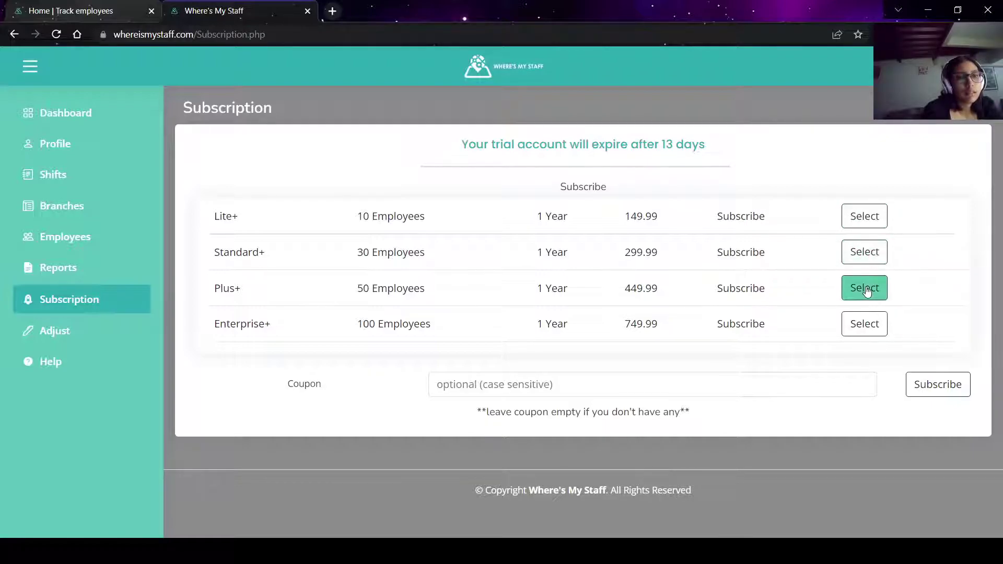
Try the Enterprise+, Plus+, Standard+ and Lite+ Select buttons, ending on Enterprise+ at 749.99/year.
click(864, 337)
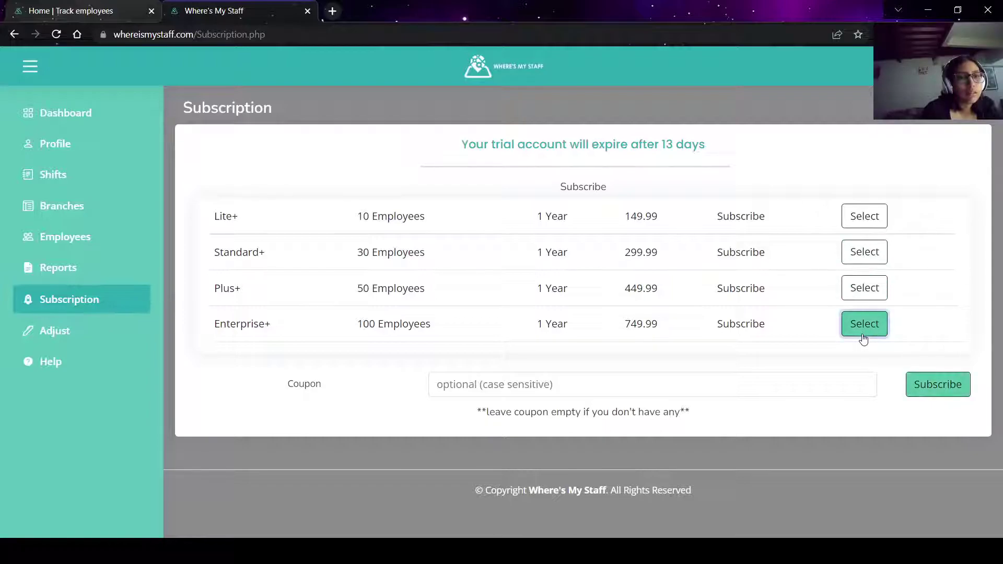
click(878, 297)
click(888, 256)
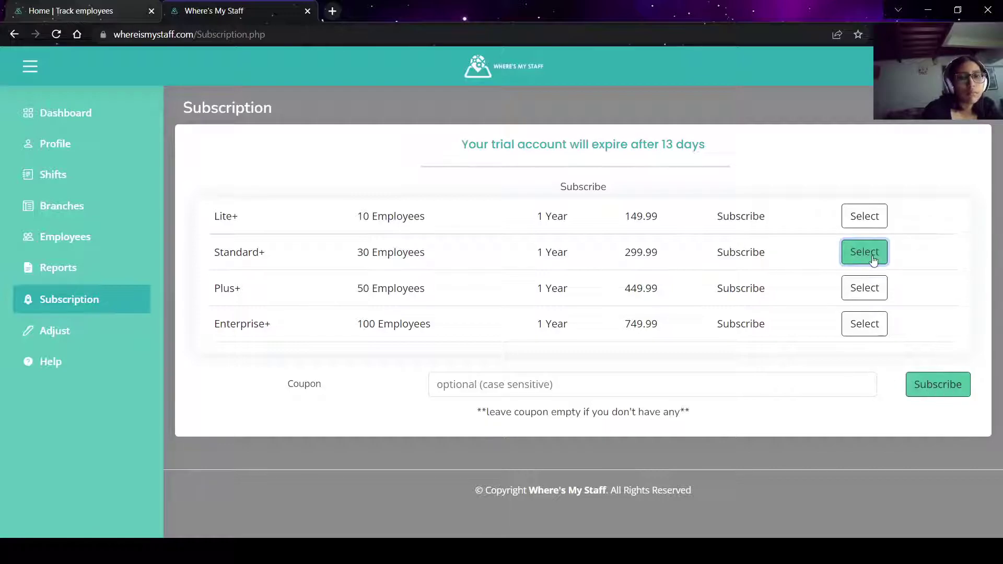
click(863, 209)
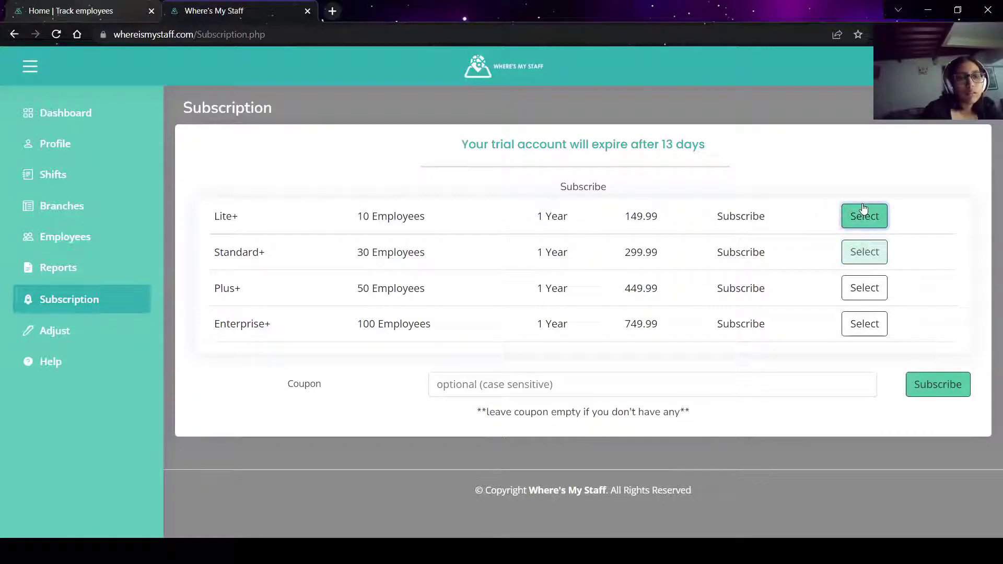
click(875, 287)
click(871, 337)
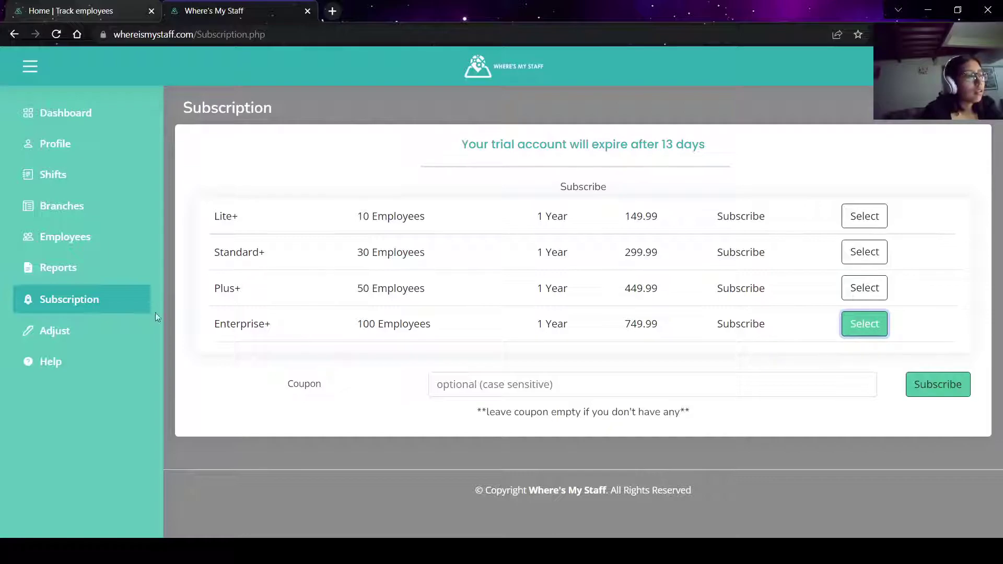
Filter the Adjust page's log to the test employee, then open the Help center.
click(101, 331)
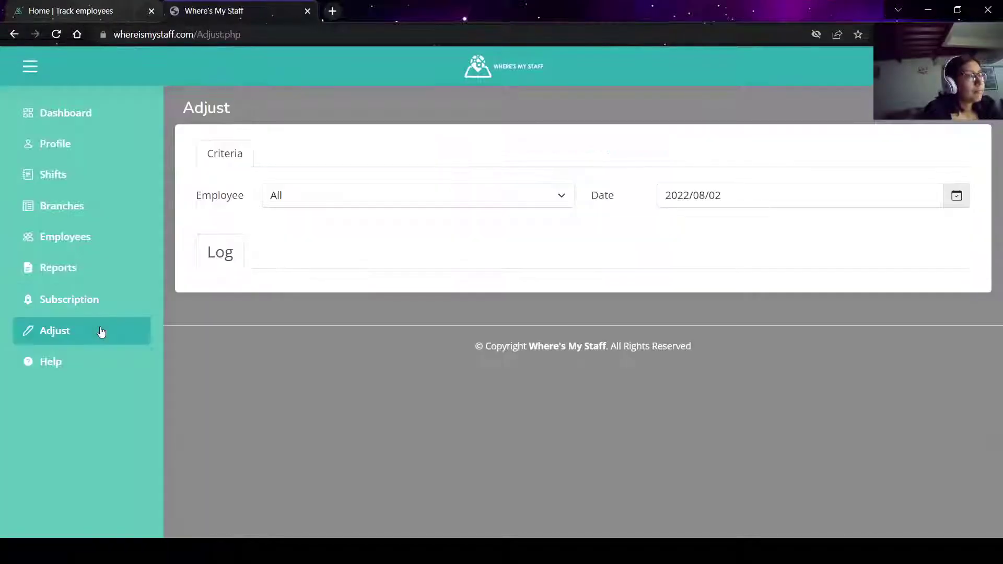
click(359, 191)
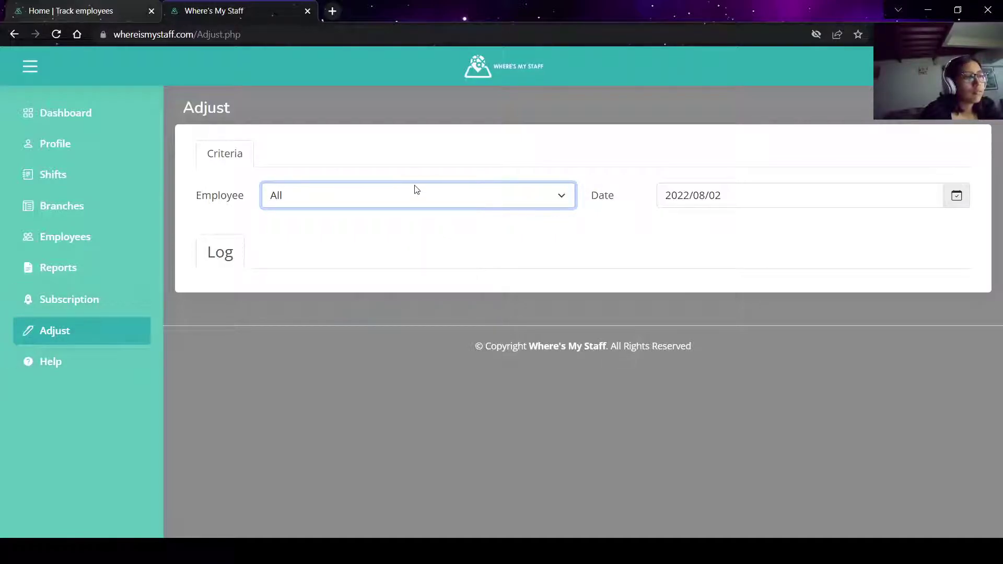
click(400, 233)
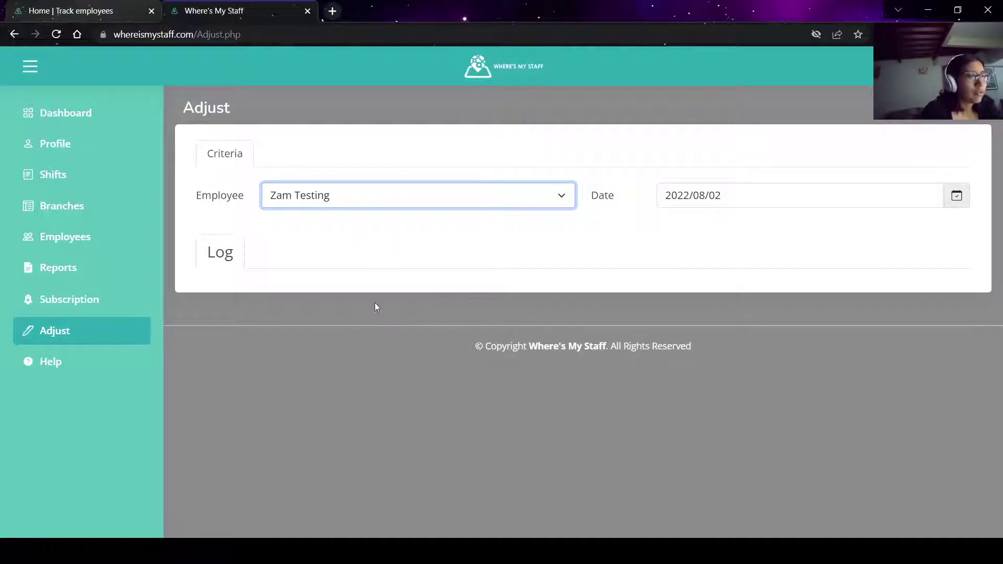
click(284, 240)
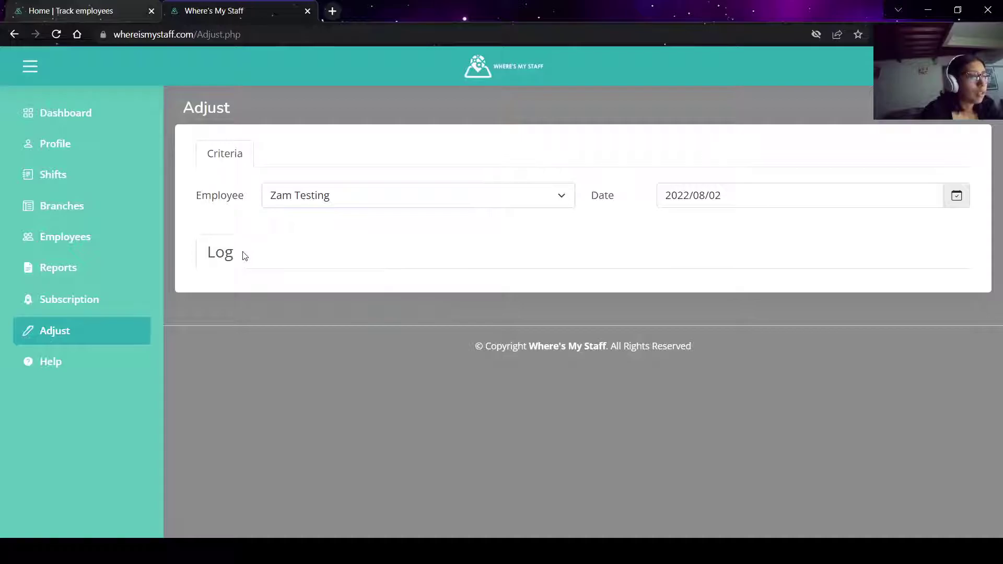
click(103, 362)
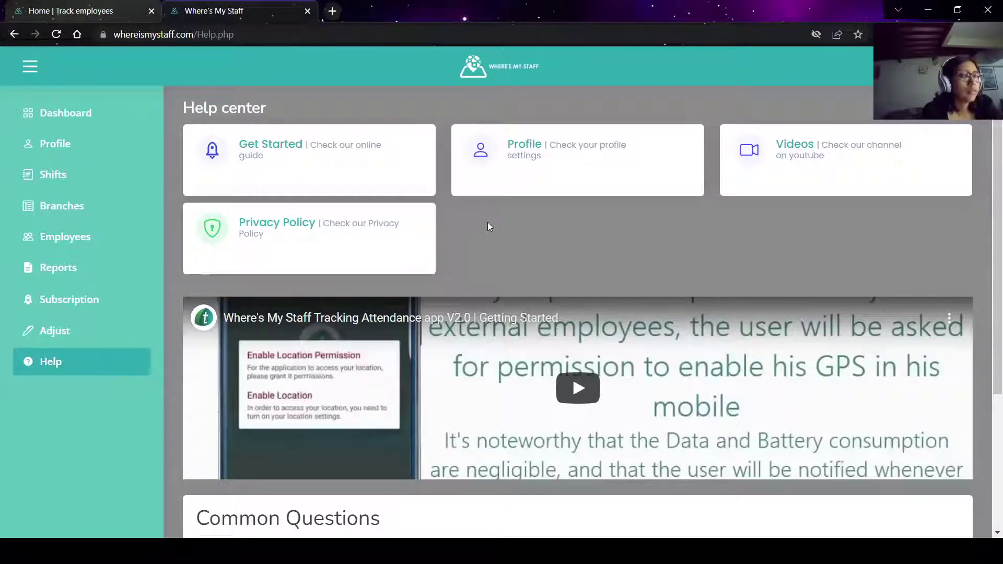
Scroll down the Help center to the Common Questions list, starting with General FAQ and Where do I start?
scroll(424, 334, down, 3)
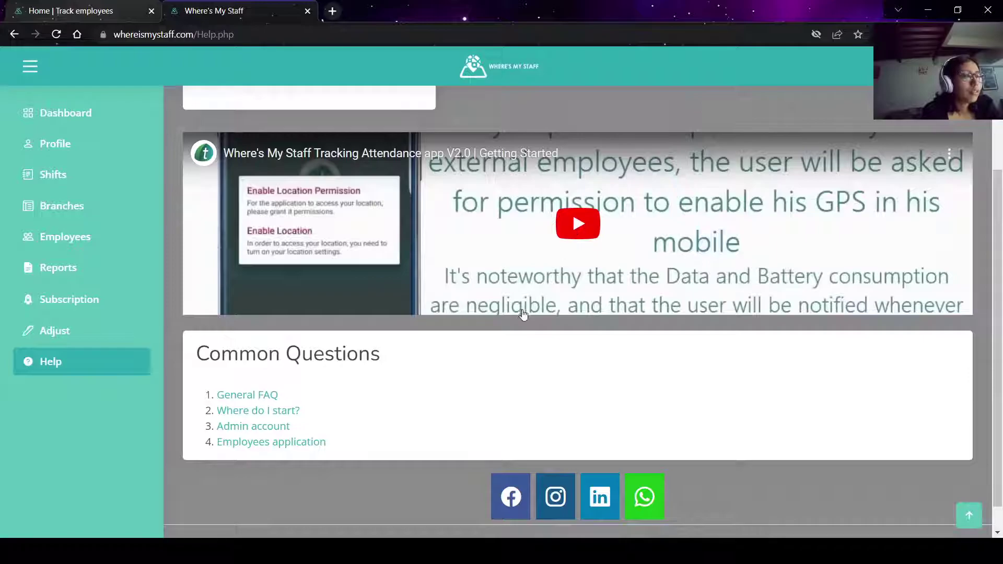
scroll(525, 312, down, 1)
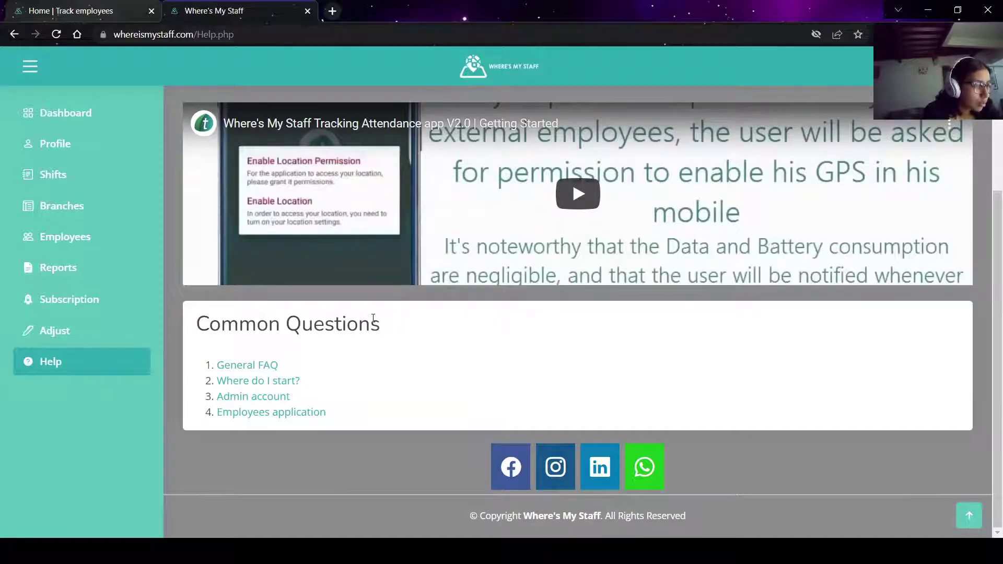
Open the General FAQ in a new tab and expand its answer about Adjust.
click(270, 364)
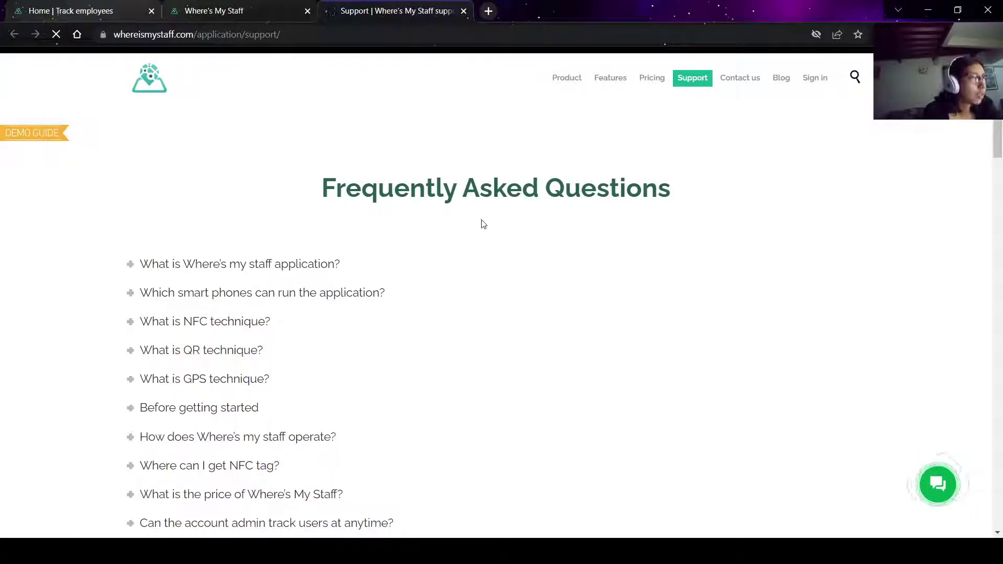
scroll(383, 267, down, 13)
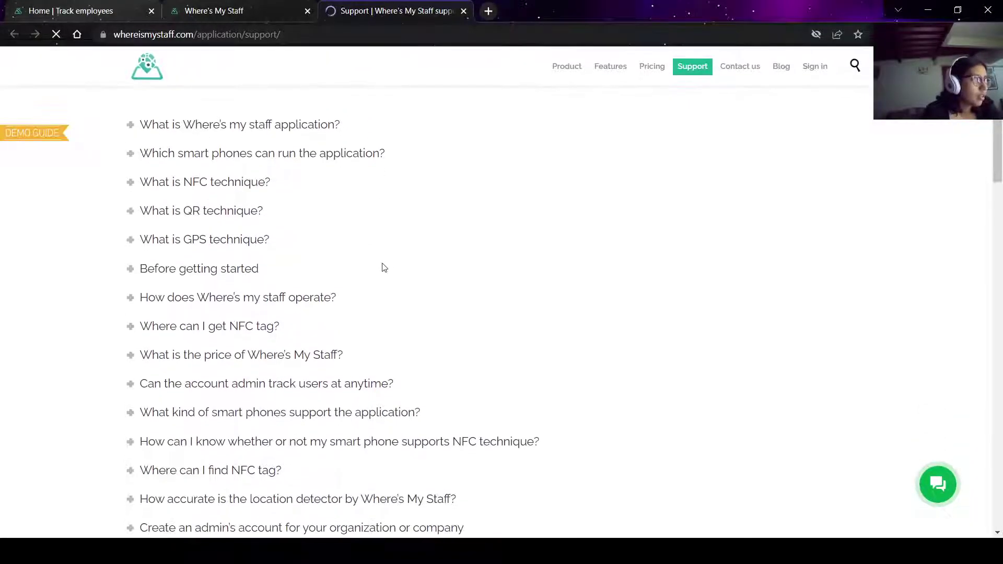
scroll(383, 268, down, 6)
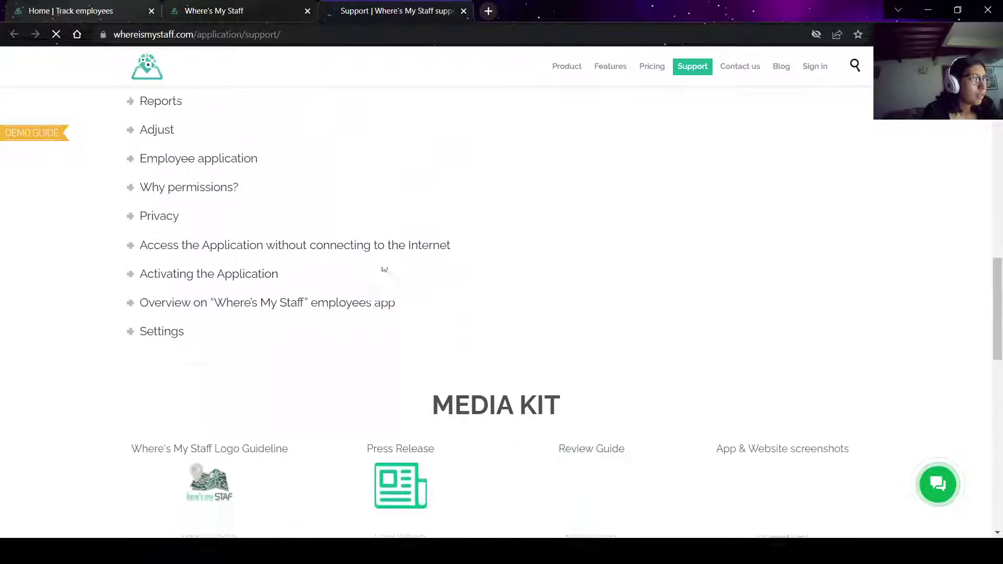
click(166, 129)
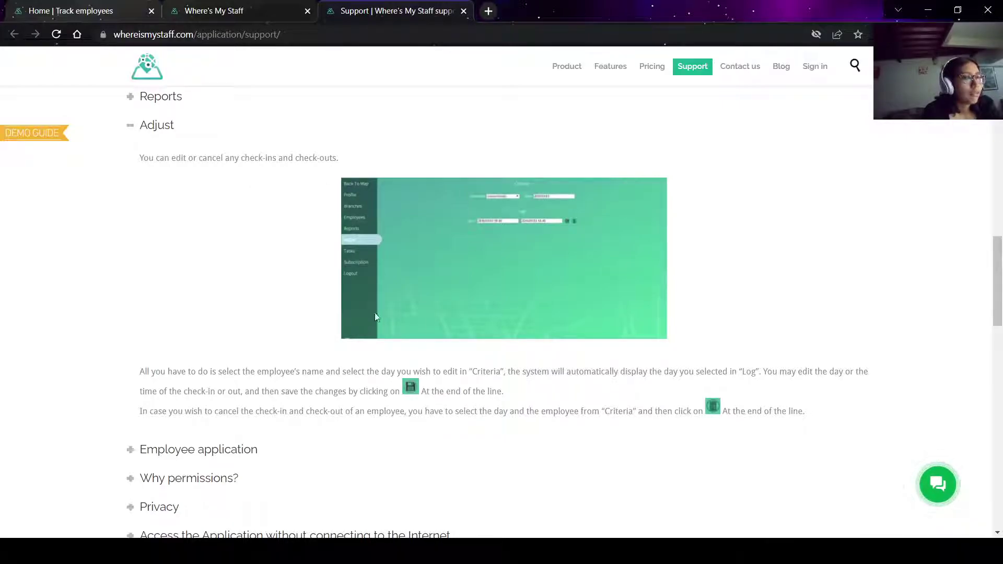
scroll(392, 275, down, 2)
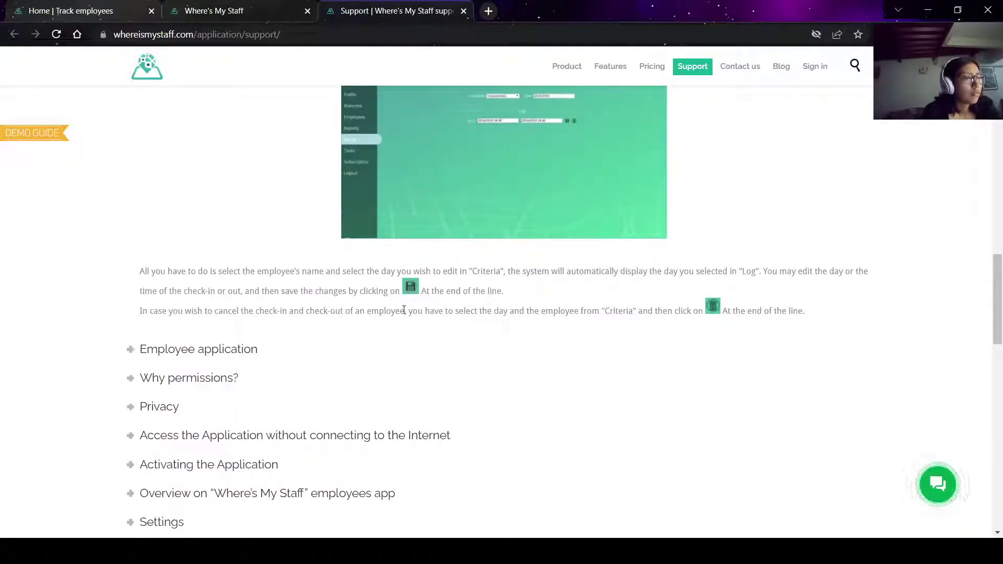
scroll(403, 310, down, 1)
scroll(404, 310, down, 1)
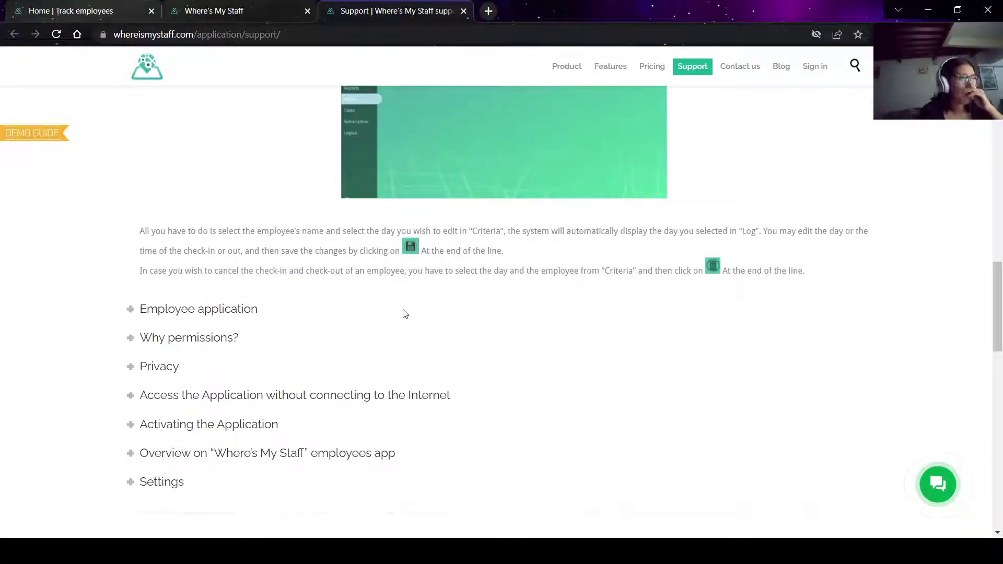
Cross-check the FAQ's Adjust answer against the app, then open the Adjust page for editing check-ins.
click(230, 4)
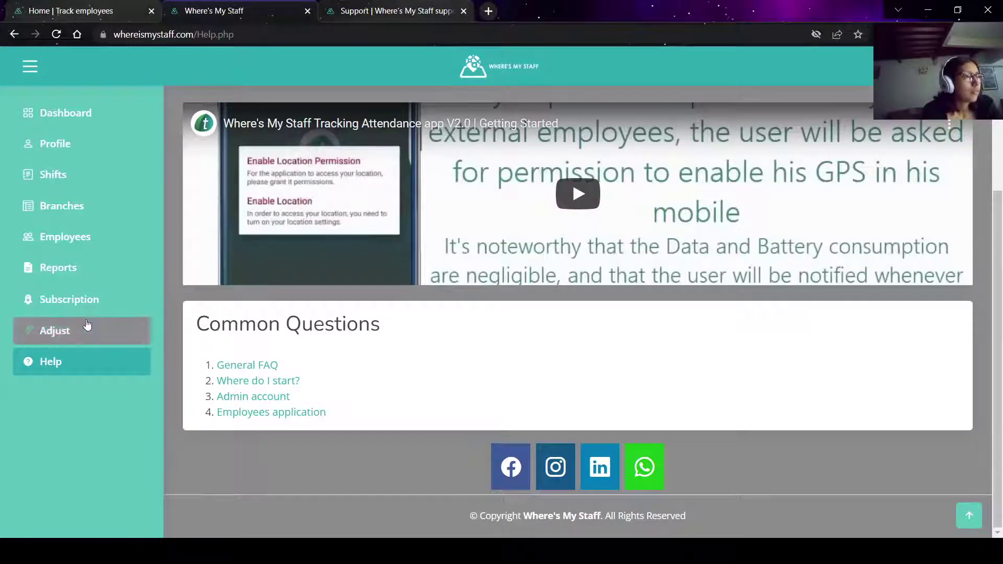
click(396, 10)
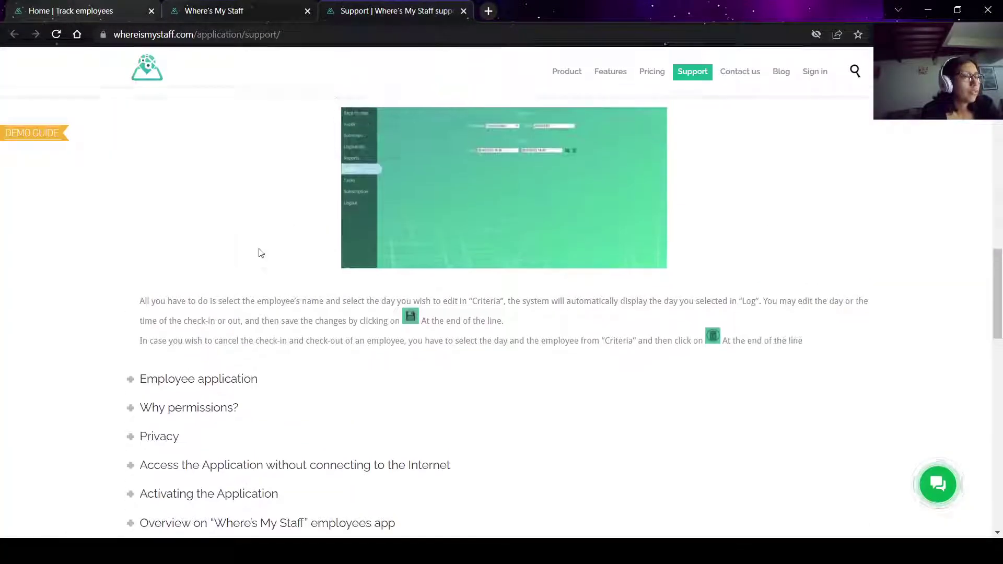
scroll(284, 340, down, 1)
scroll(284, 341, up, 3)
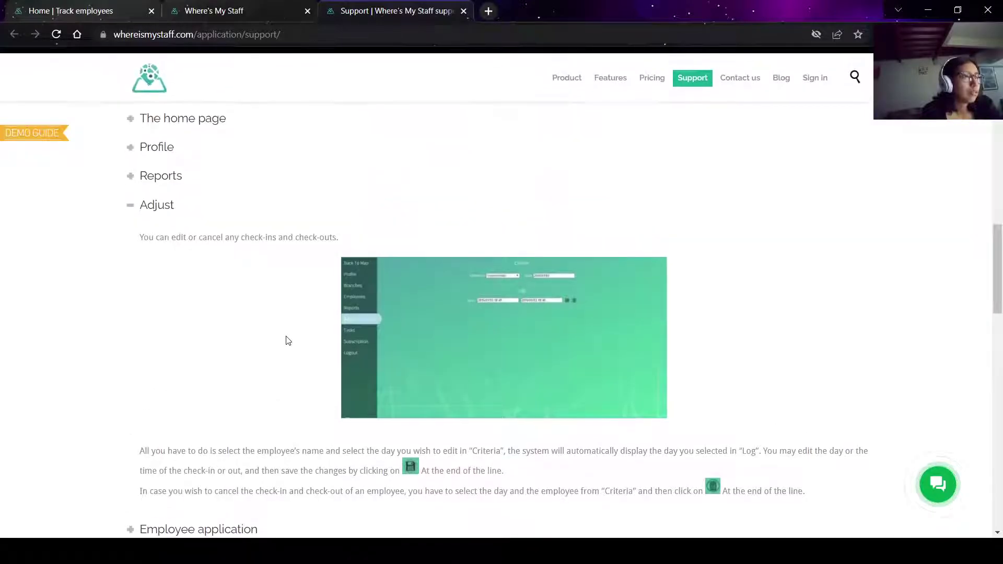
scroll(285, 341, down, 2)
click(295, 7)
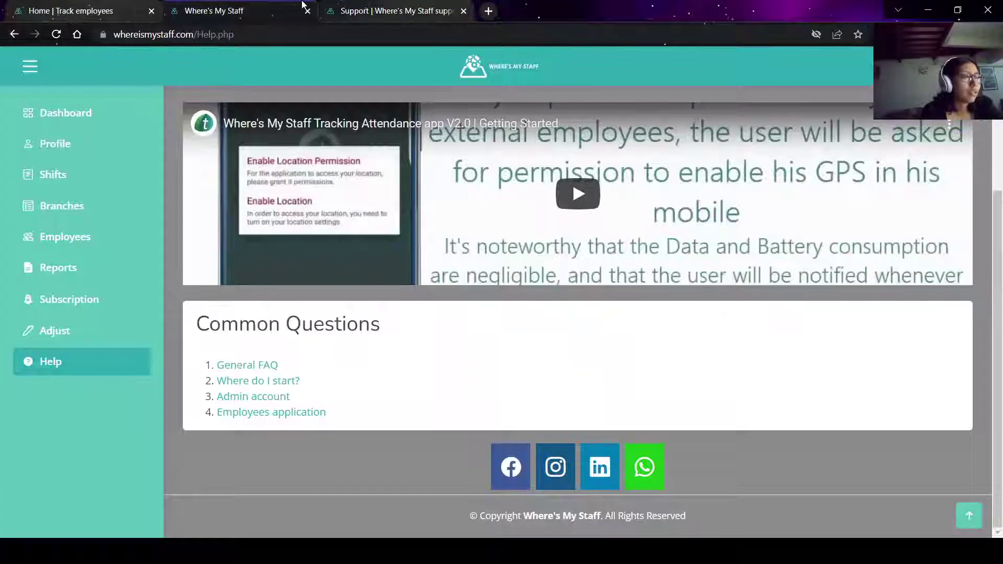
click(96, 336)
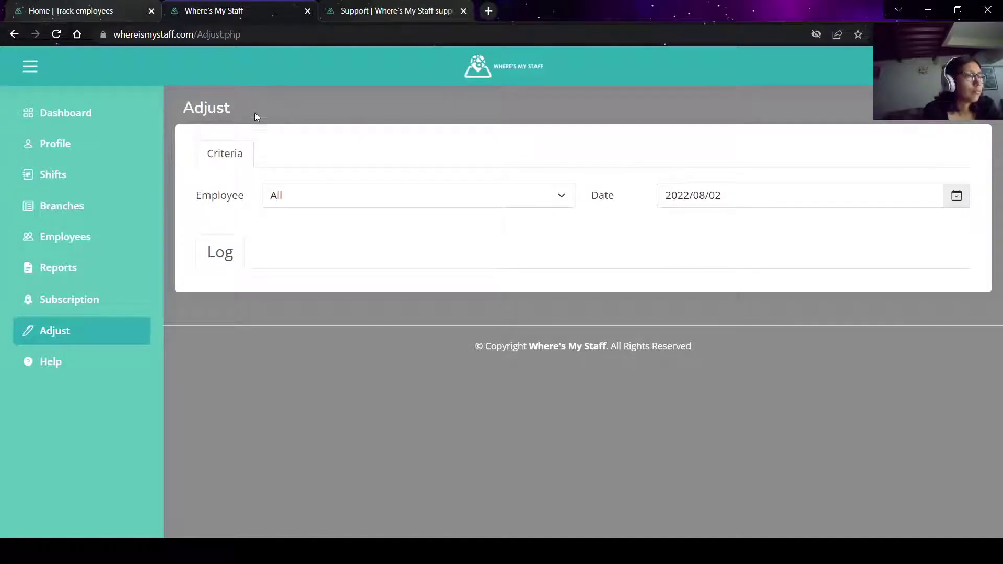
Go back to the FAQ tab and reread the Adjust answer.
click(109, 356)
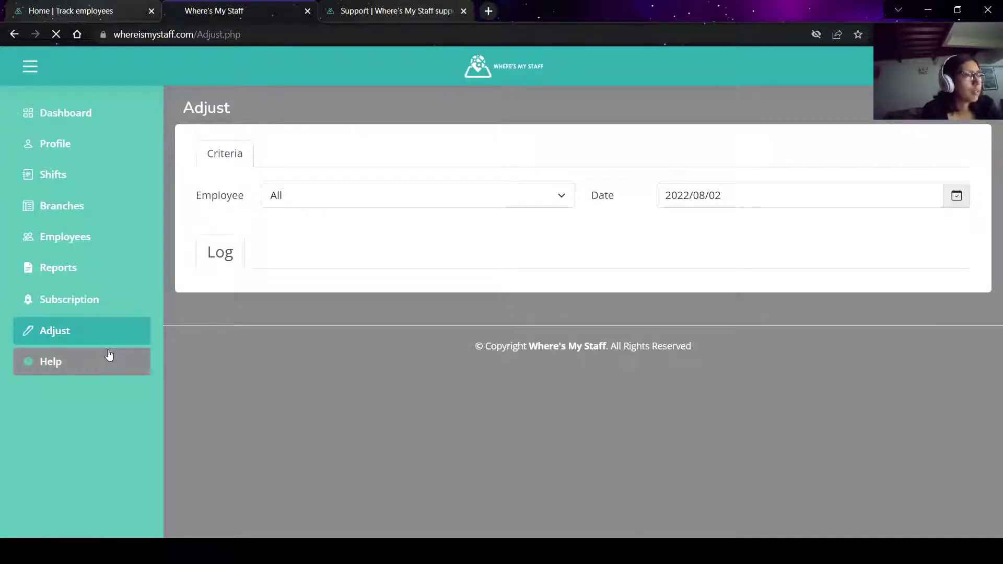
click(397, 11)
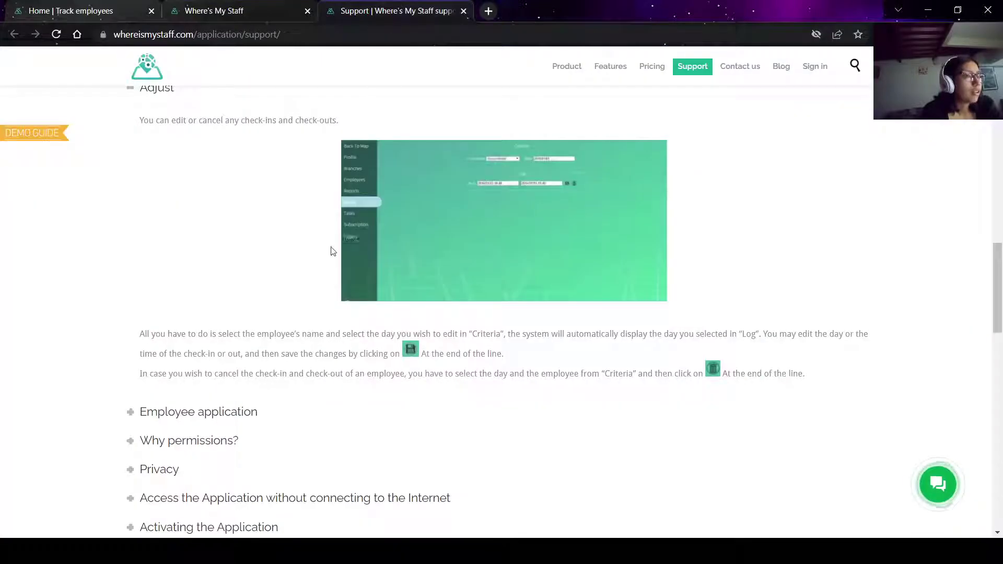
scroll(331, 251, down, 3)
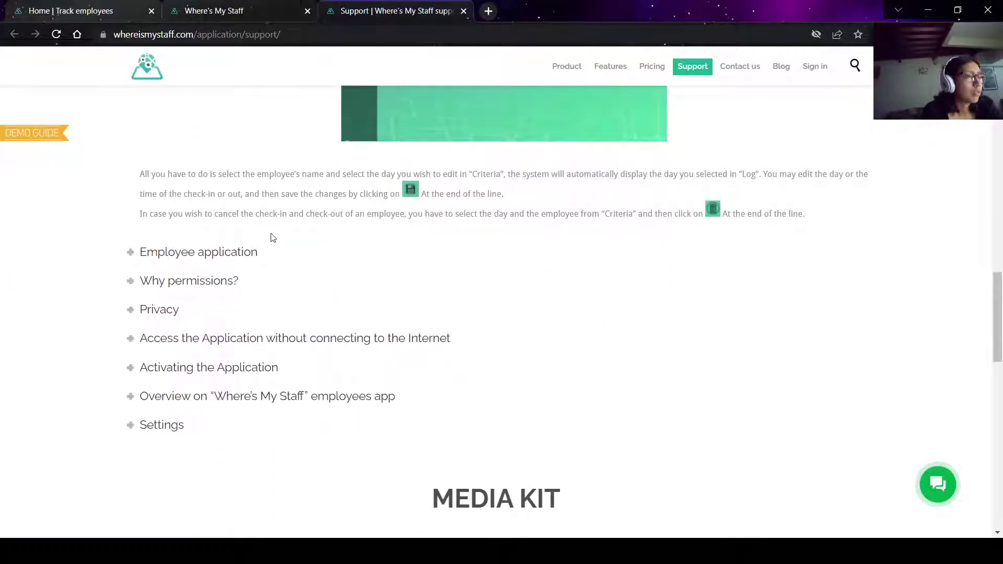
scroll(271, 238, down, 7)
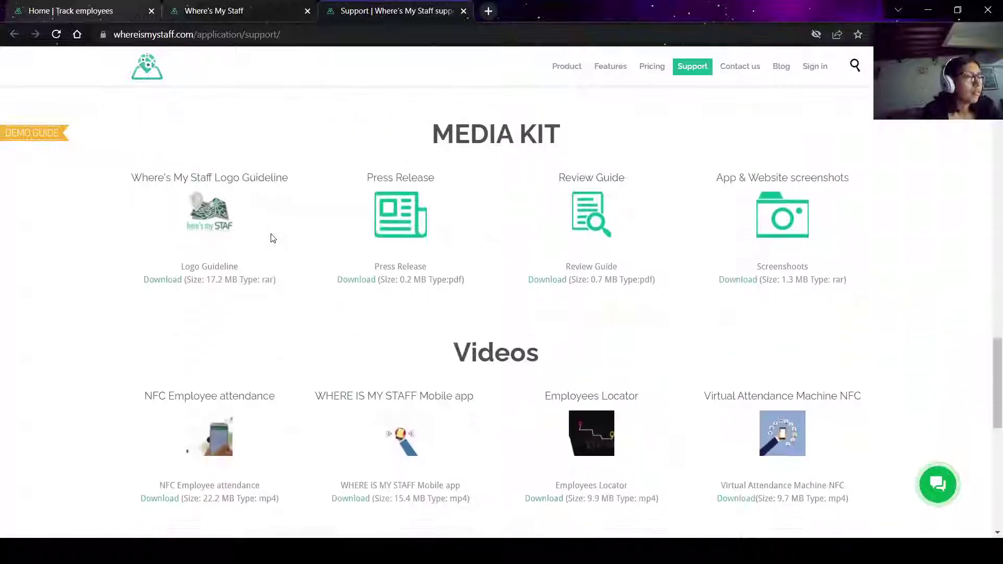
scroll(271, 237, down, 8)
scroll(272, 238, up, 11)
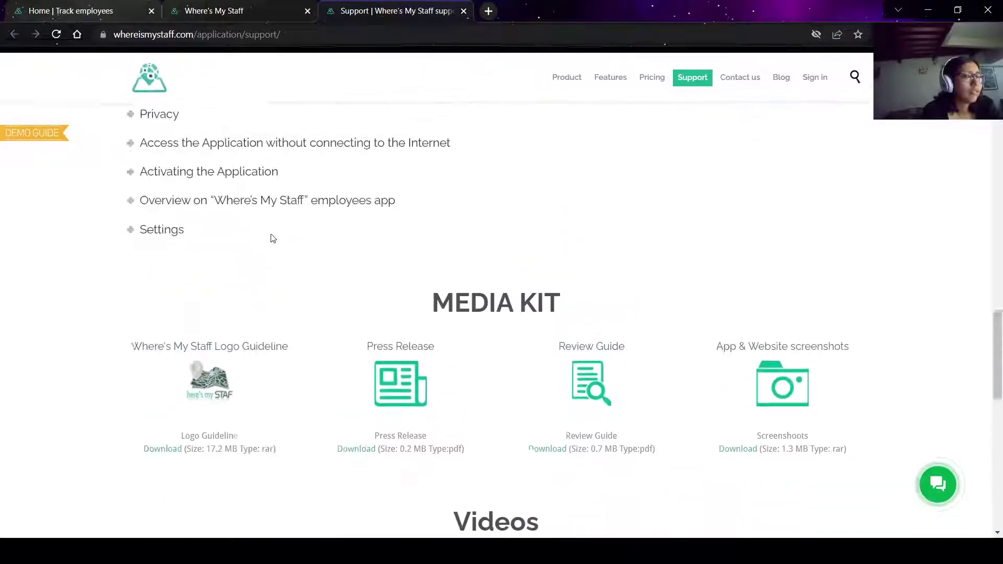
scroll(271, 238, up, 7)
Open the Where do I start? guide from Help, close it, and return to the Dashboard map.
key(ctrl+shift+Tab)
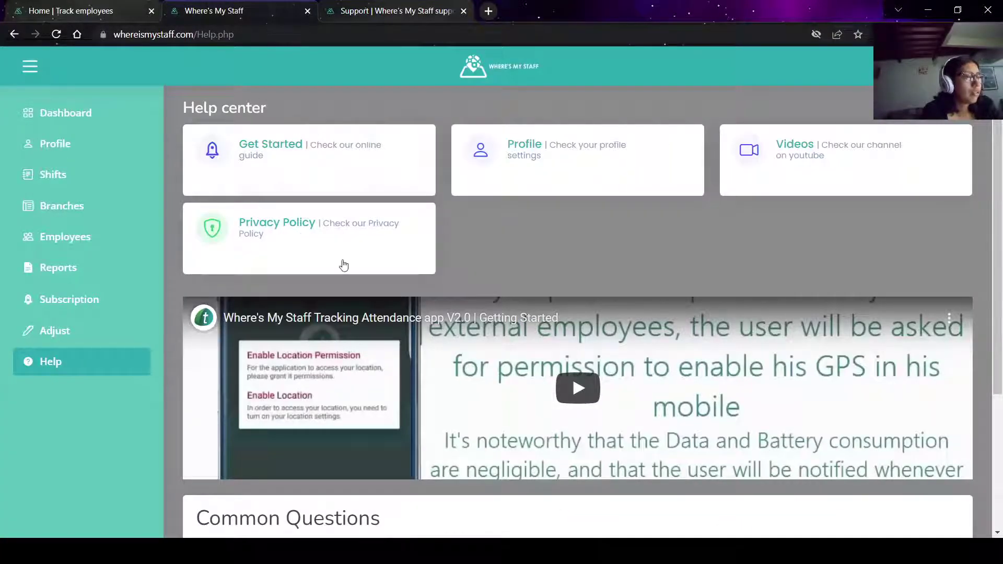
scroll(497, 261, down, 3)
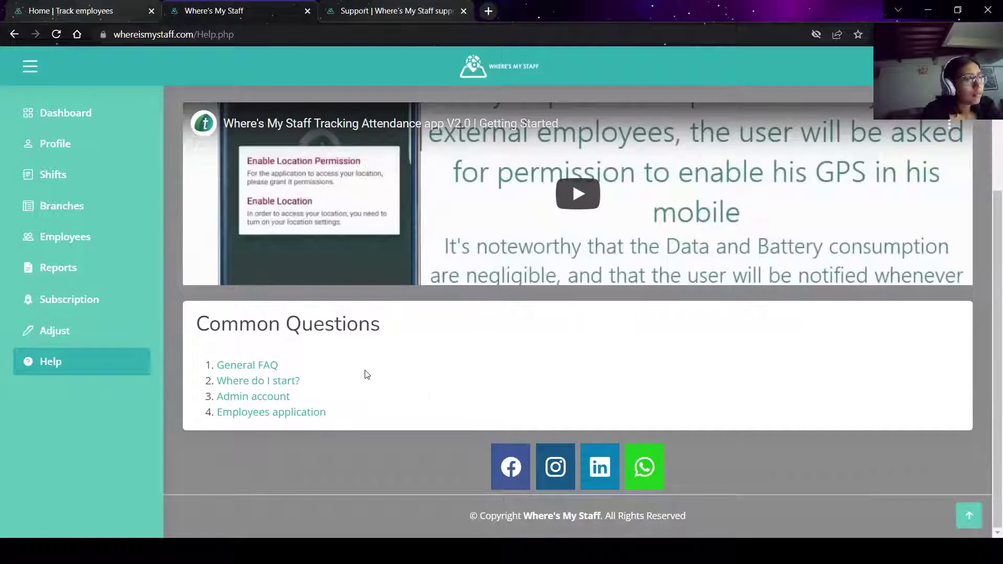
click(278, 382)
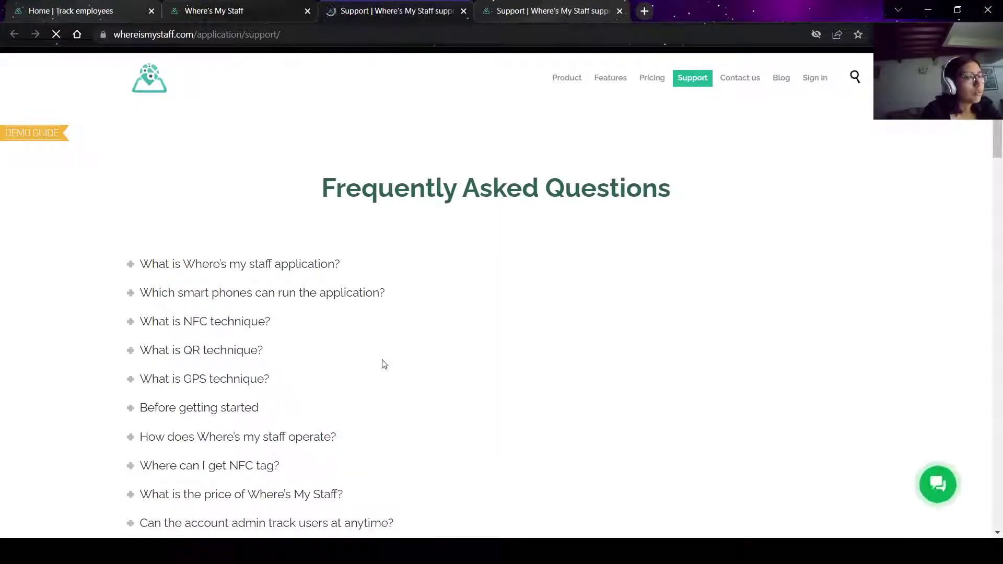
middle_click(386, 6)
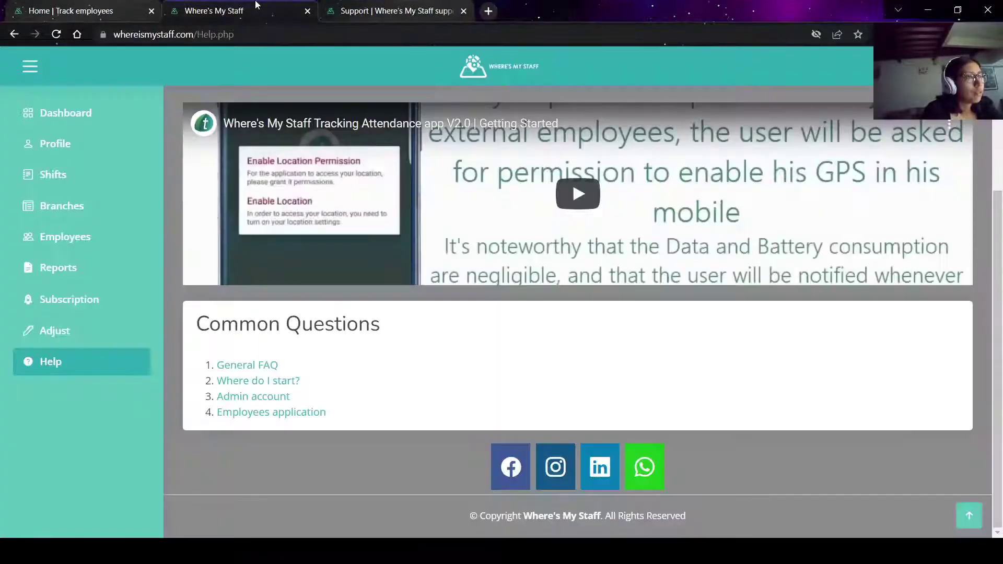
scroll(335, 263, up, 2)
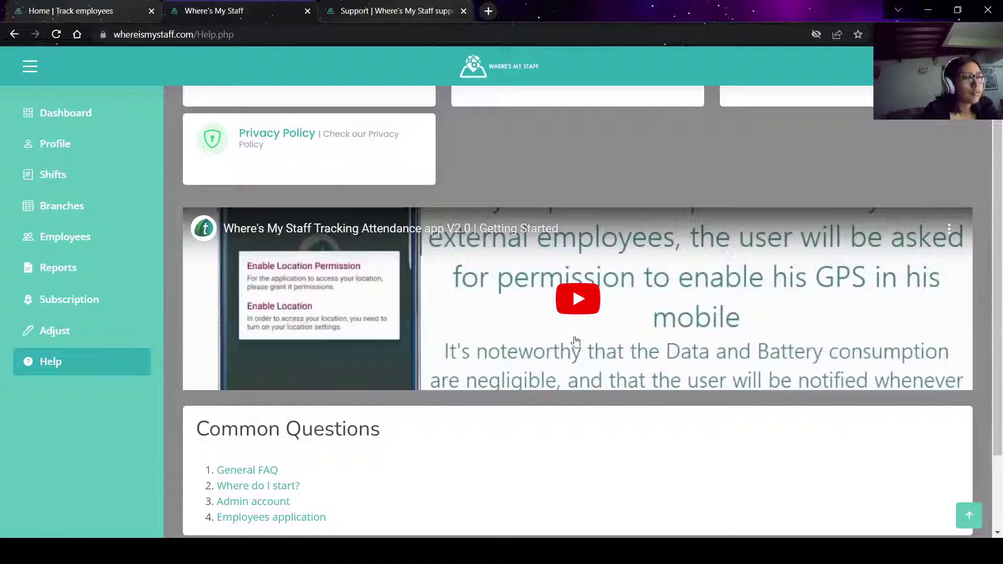
scroll(229, 266, up, 2)
click(93, 108)
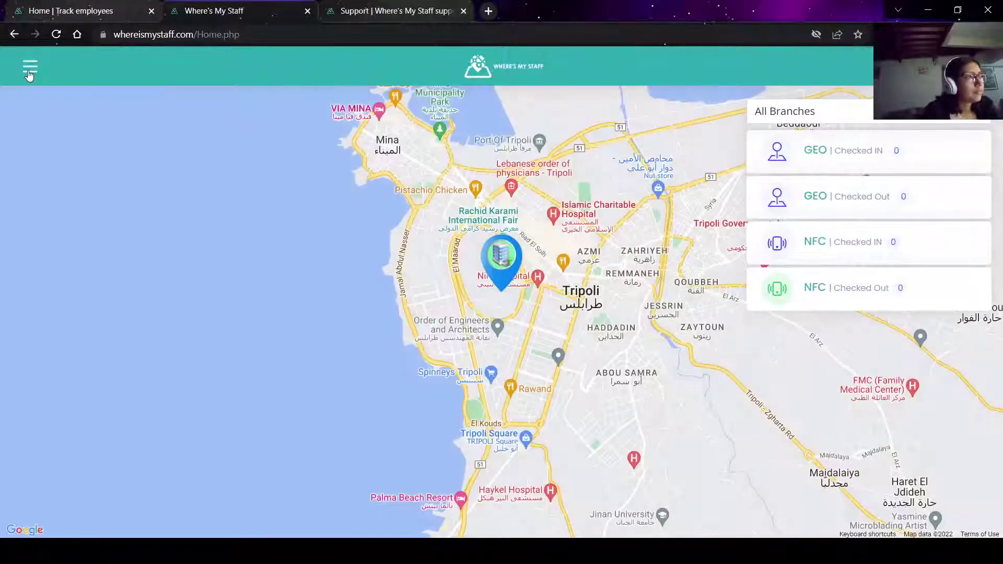
Switch the dashboard's branch filter from All Branches to Location, then briefly open the account menu.
click(29, 68)
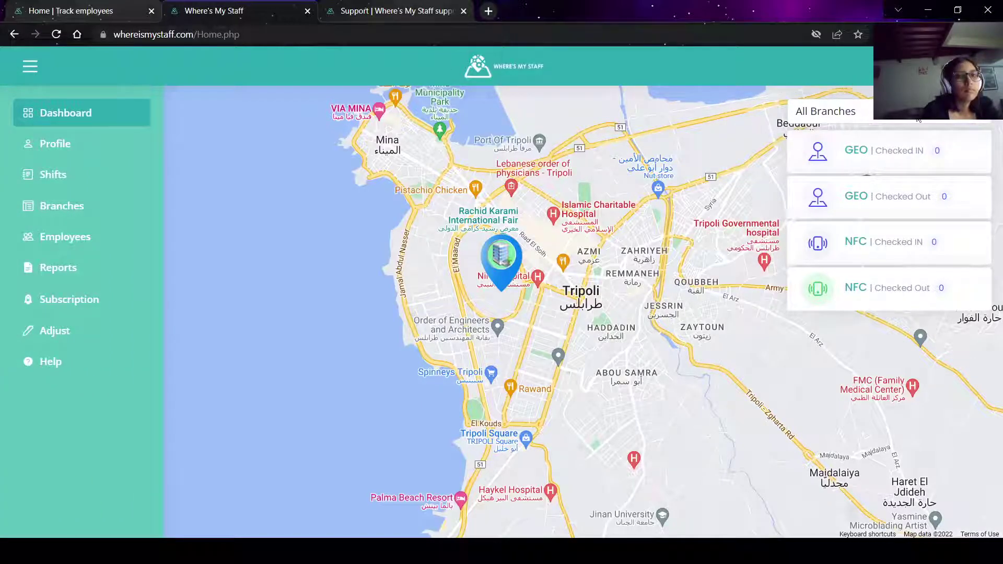
click(900, 154)
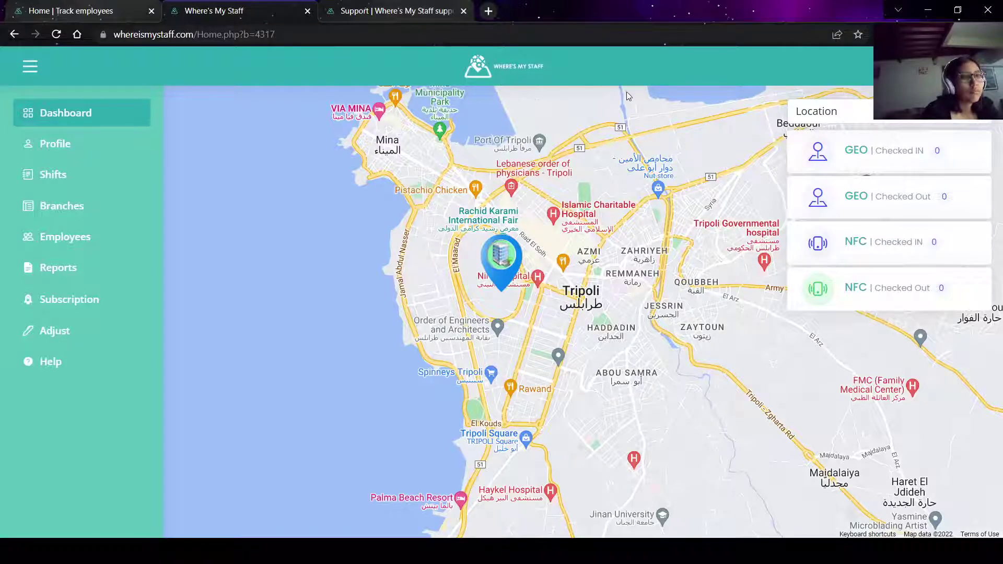
click(955, 67)
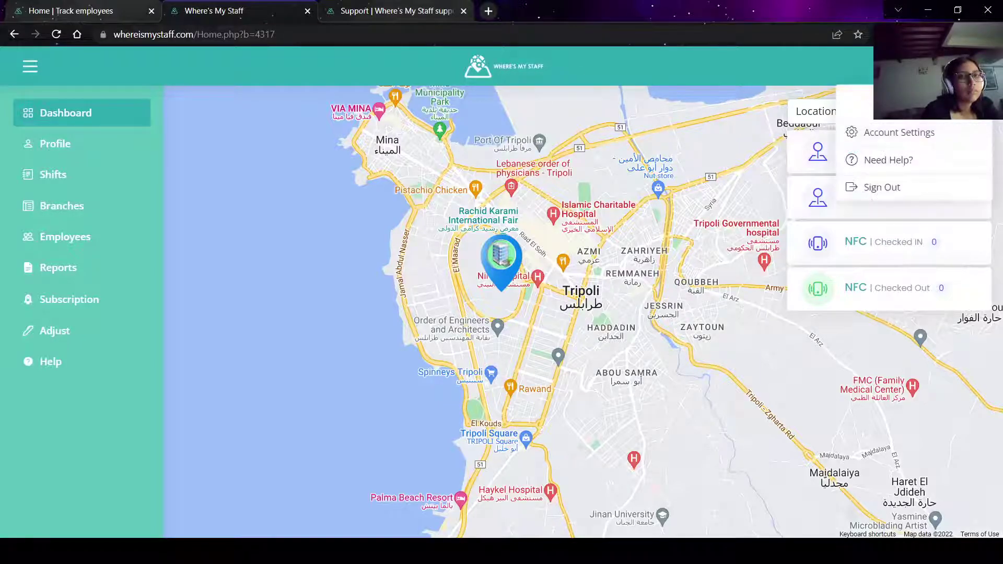
click(955, 67)
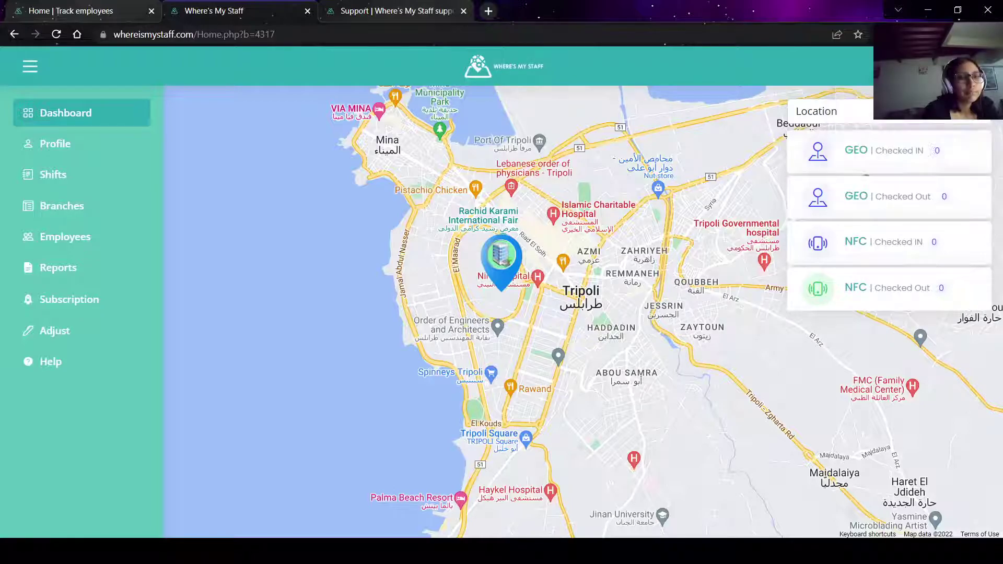